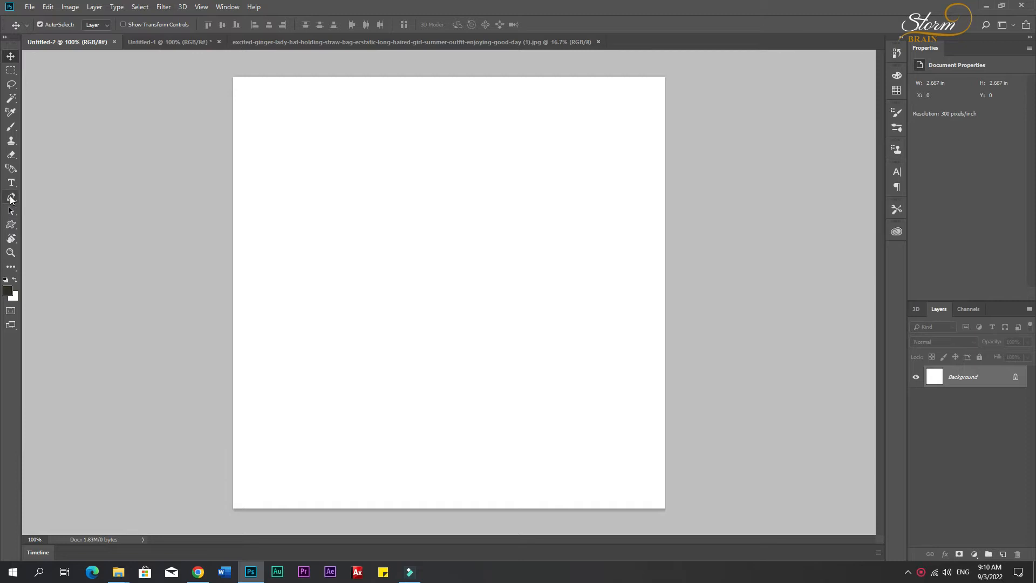
Draw a closed Pen path around the upper-right corner of the canvas with a concave arc running down to the right edge.
click(669, 71)
click(545, 68)
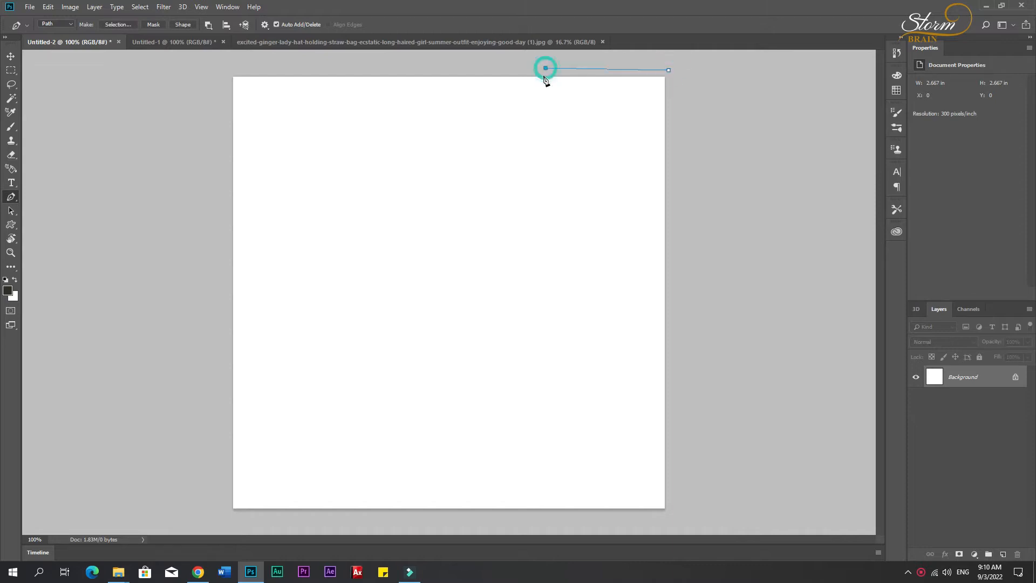
click(494, 123)
drag(666, 381, 678, 573)
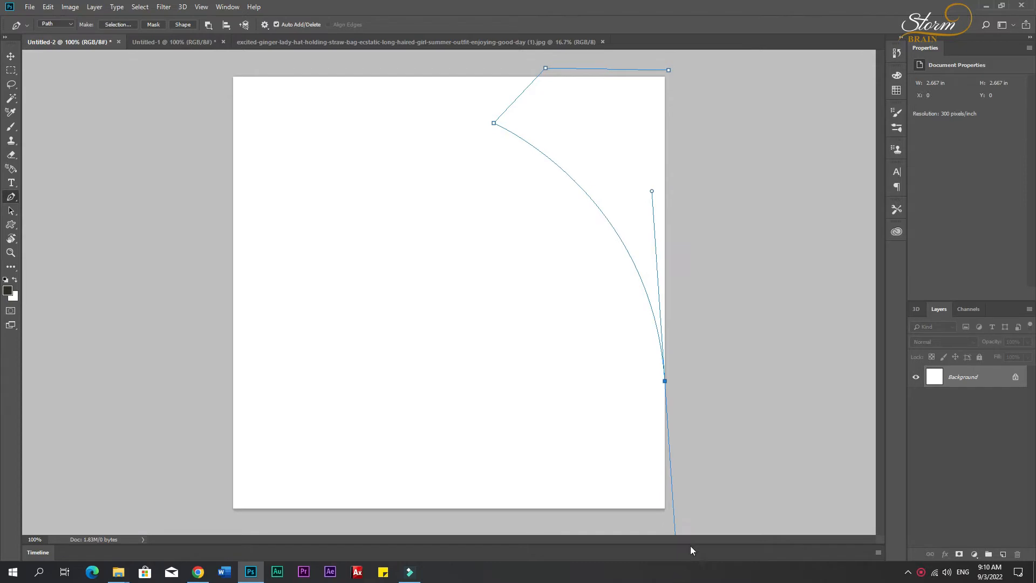
click(678, 384)
click(741, 195)
click(705, 84)
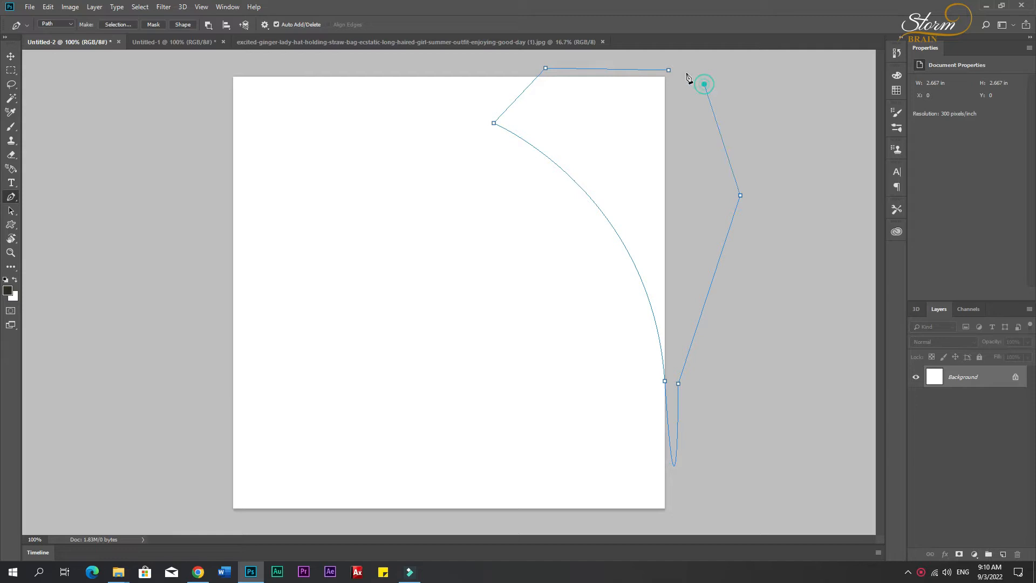
click(670, 71)
Convert the path to an inverted selection, fill the corner area with the dark foreground colour and deselect.
key(ctrl+Return)
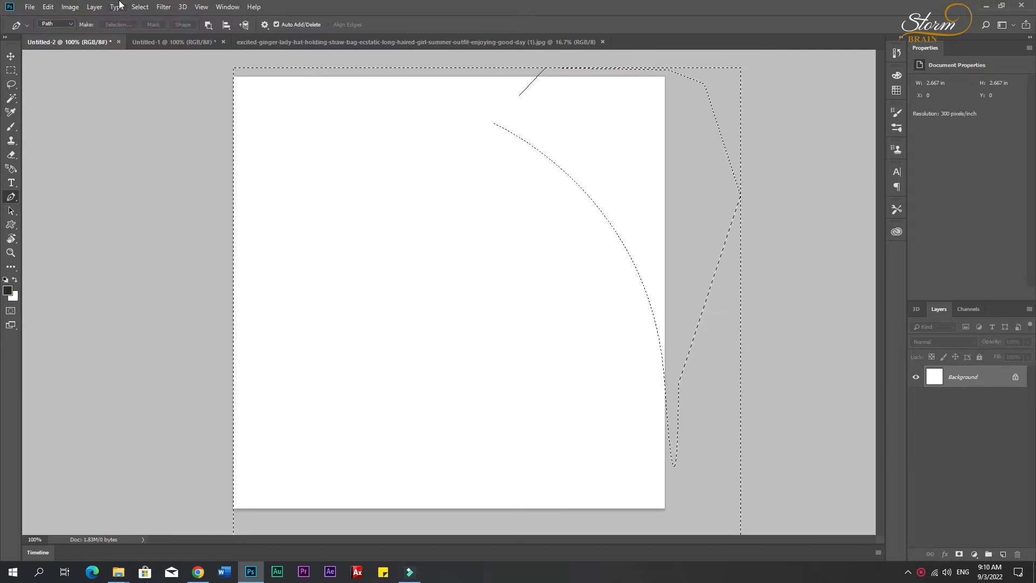
click(162, 7)
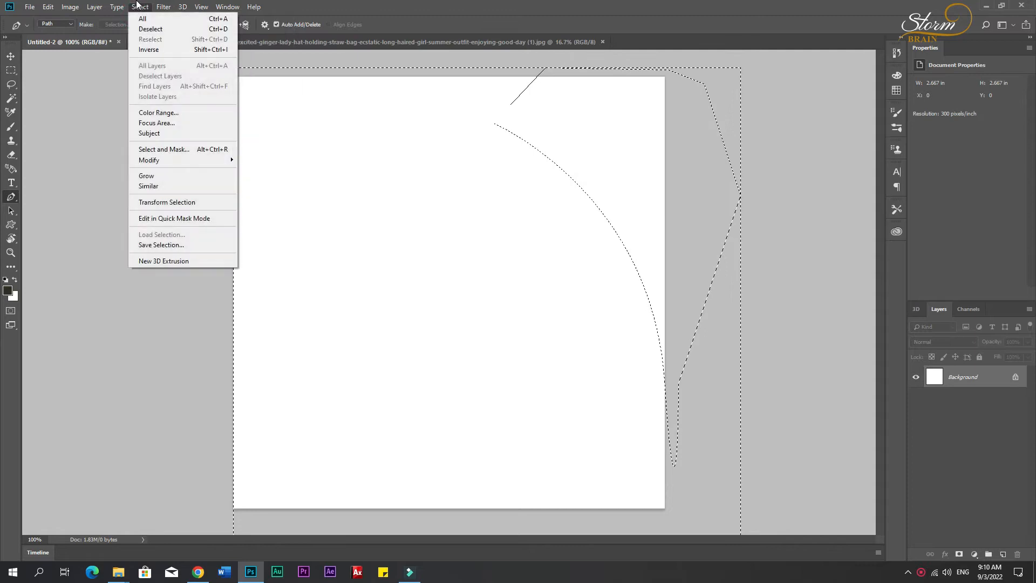
click(148, 49)
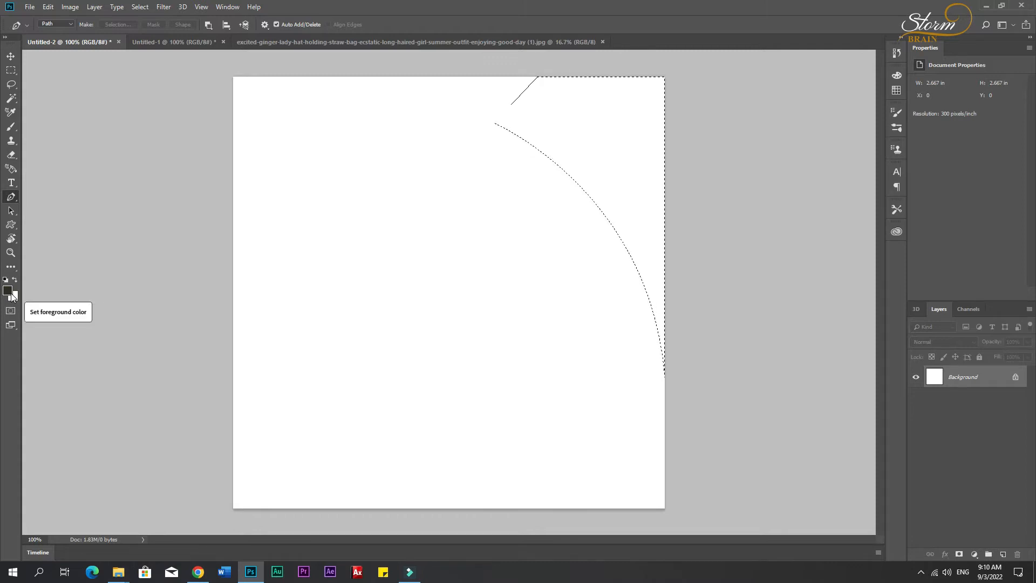
key(alt+BackSpace)
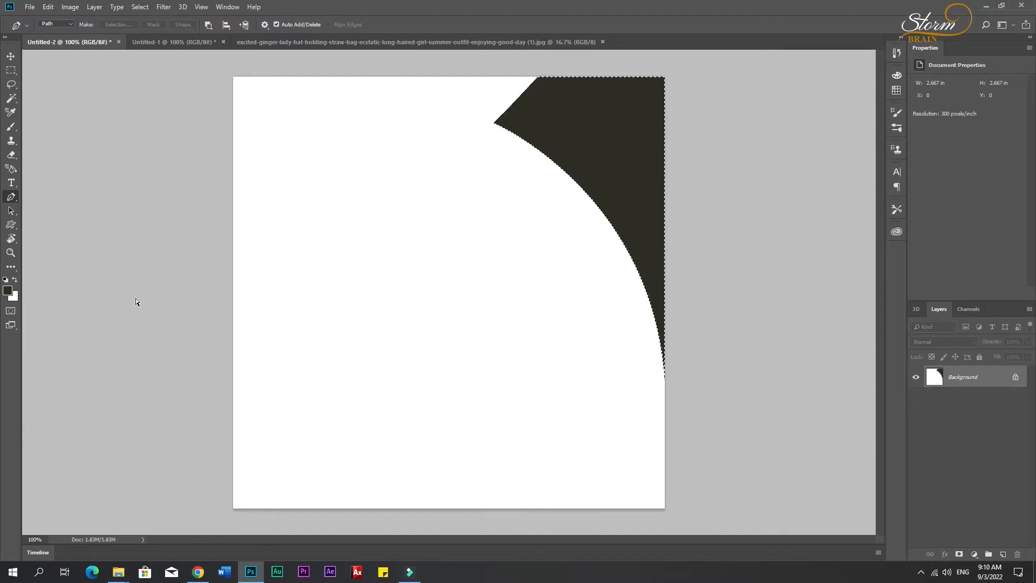
key(ctrl+d)
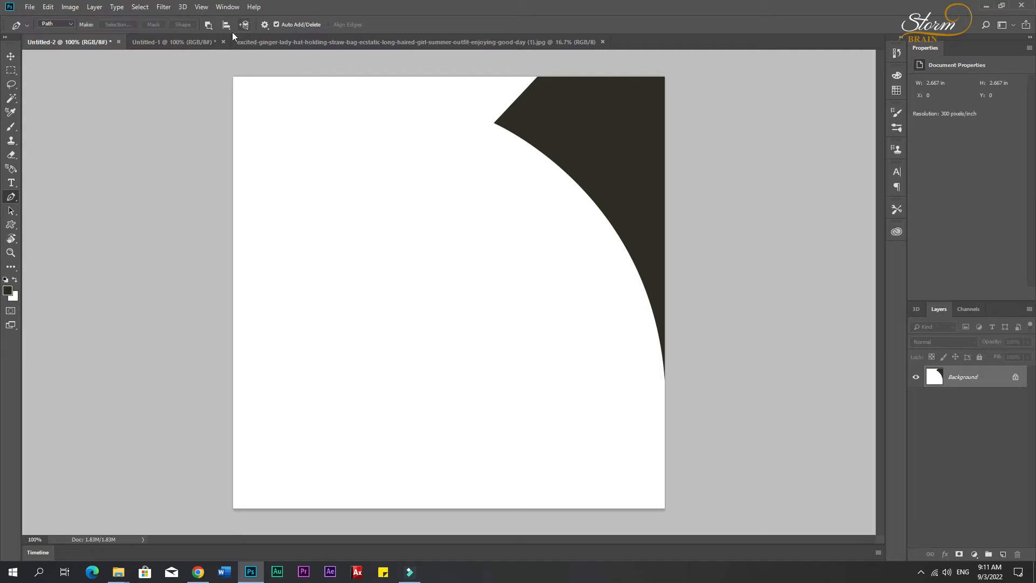
Draw a circle about 308 px wide with a 5 px white stroke and place it over the dark corner's curved edge.
right_click(15, 228)
click(52, 237)
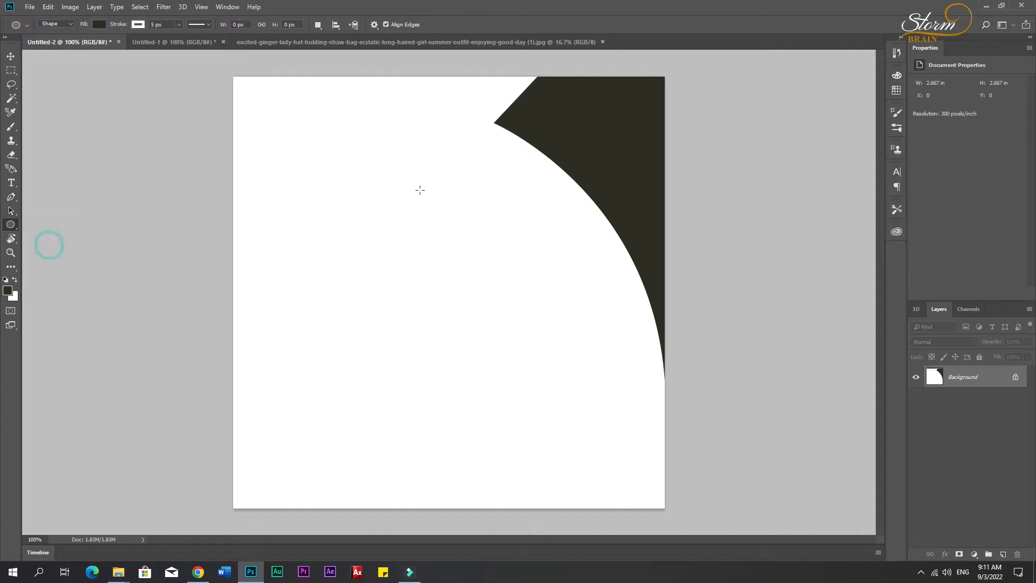
drag(523, 174, 687, 339)
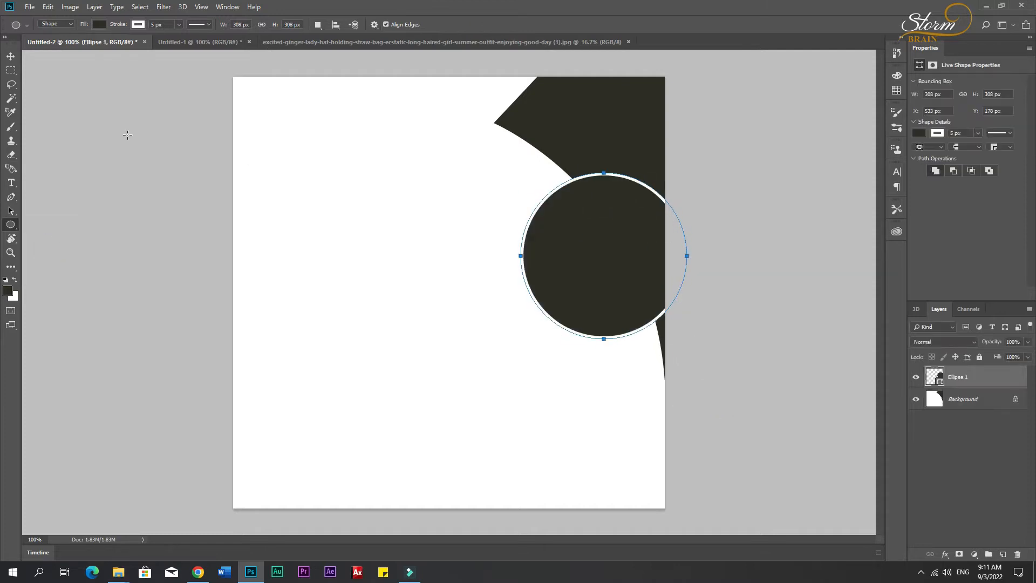
click(11, 56)
drag(606, 283, 567, 231)
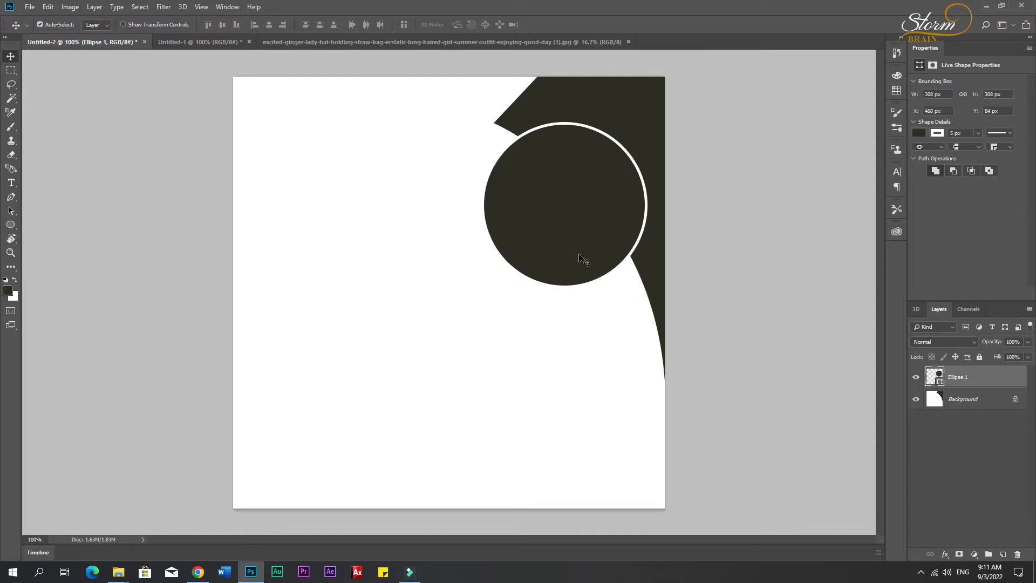
click(791, 304)
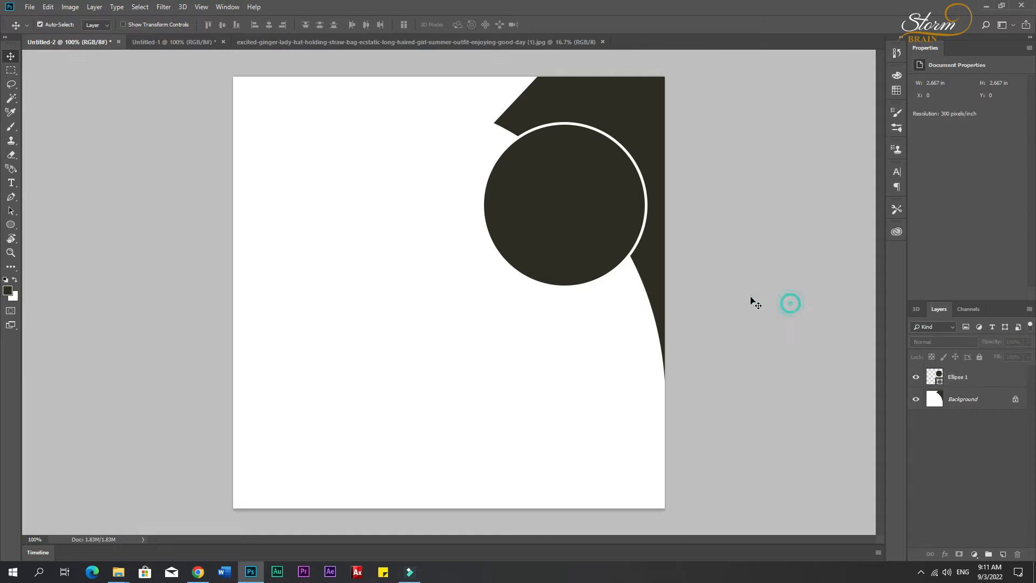
Bring the photo of the lady in the hat into the Untitled-2 design and clip it to the circle.
click(312, 42)
drag(436, 274, 551, 243)
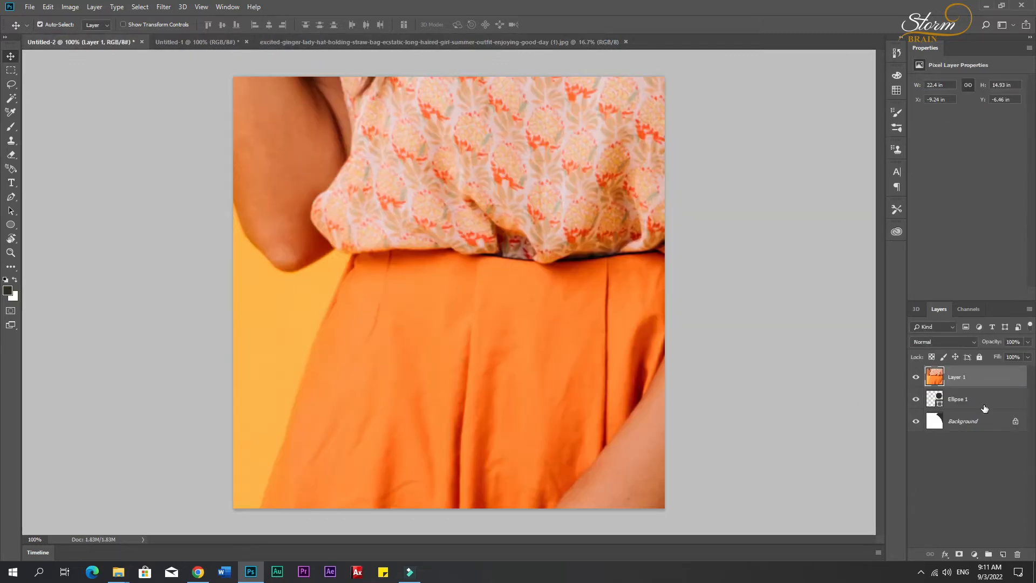
alt+click(977, 382)
Scale the clipped photo to about 9% and position it so the woman fills the circle.
scroll(747, 416, down, 10)
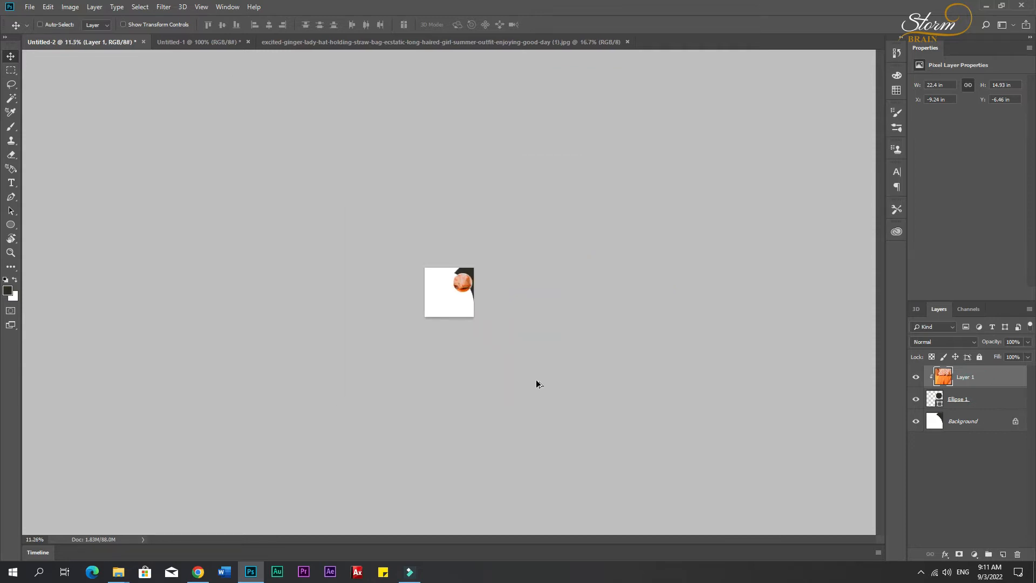
key(ctrl+t)
drag(583, 373, 461, 303)
scroll(462, 307, up, 3)
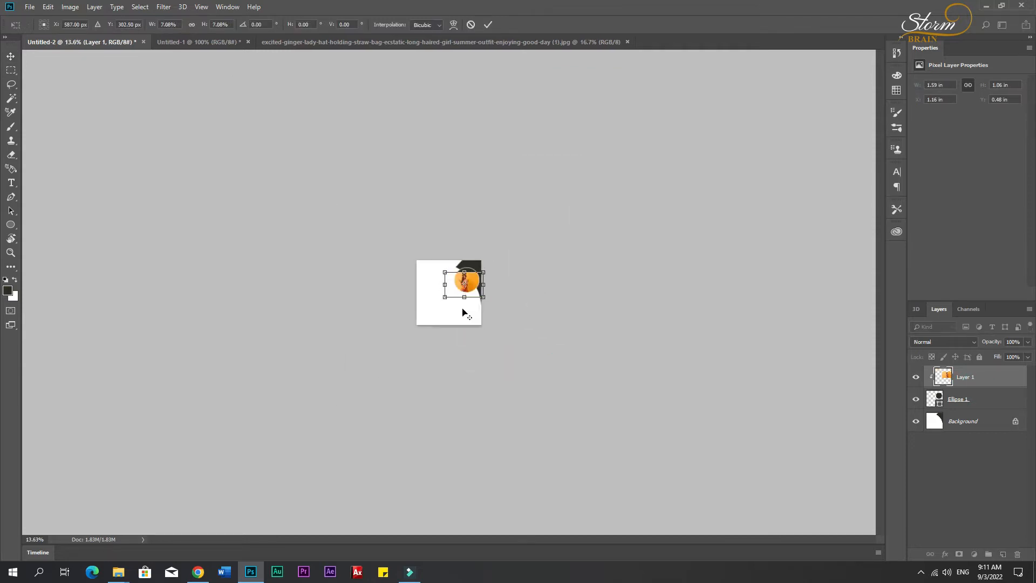
scroll(462, 312, up, 10)
drag(574, 298, 591, 247)
drag(668, 291, 710, 304)
drag(609, 261, 607, 285)
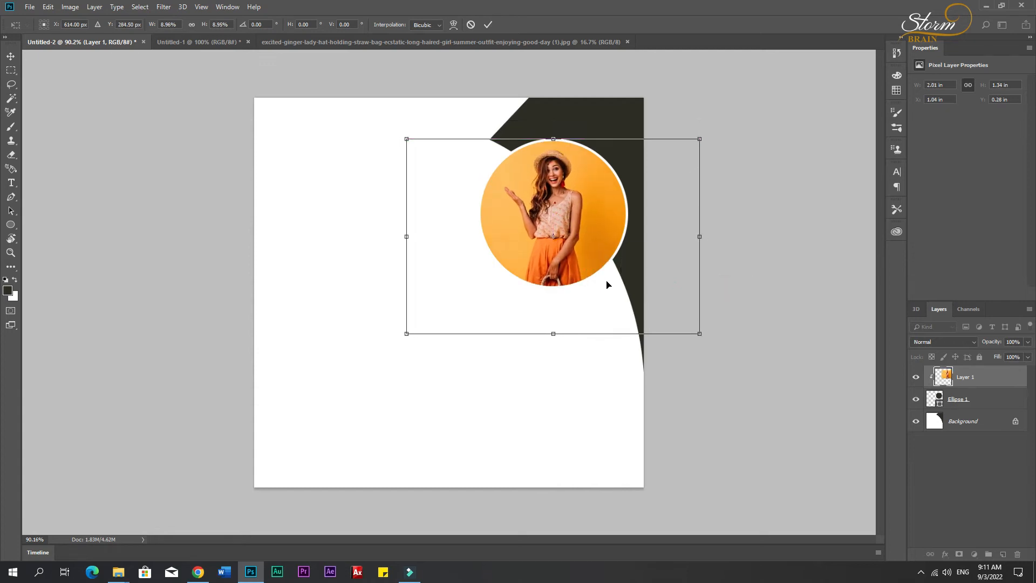
key(Return)
Brighten the circle photo with Curves by raising the midtone point to input 101, output 134.
key(ctrl+m)
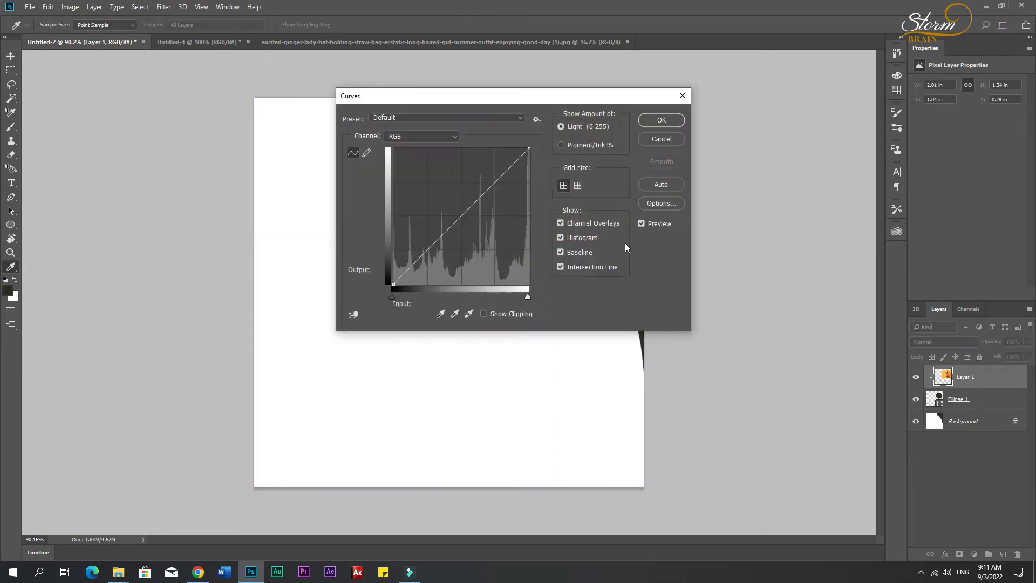
drag(455, 222, 450, 214)
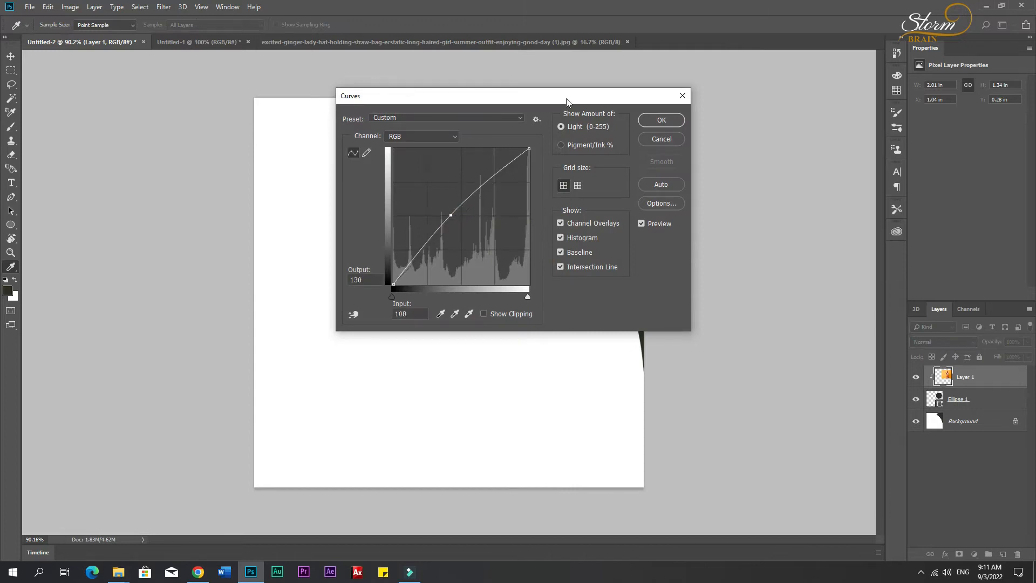
drag(566, 101, 297, 106)
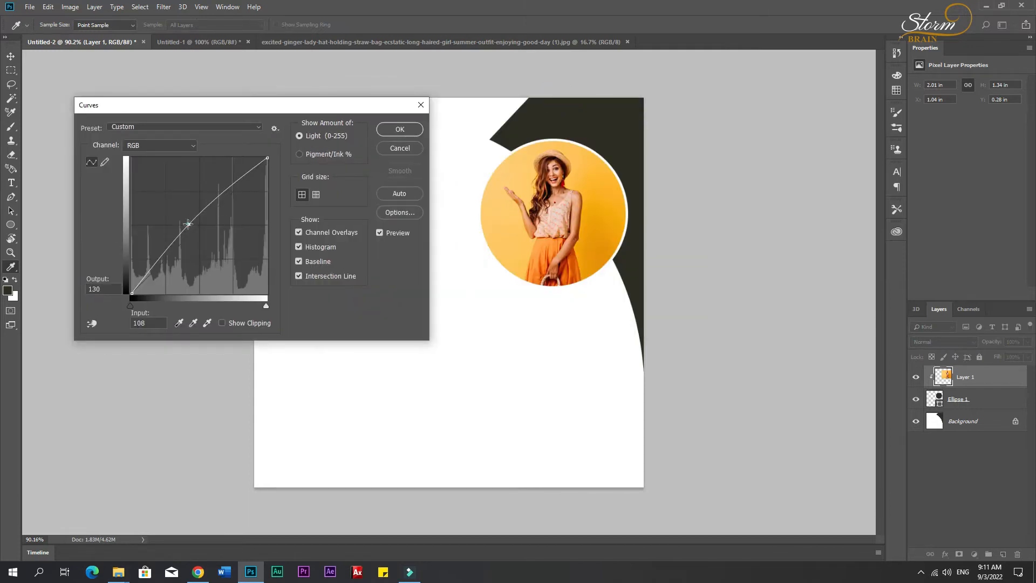
drag(188, 223, 184, 222)
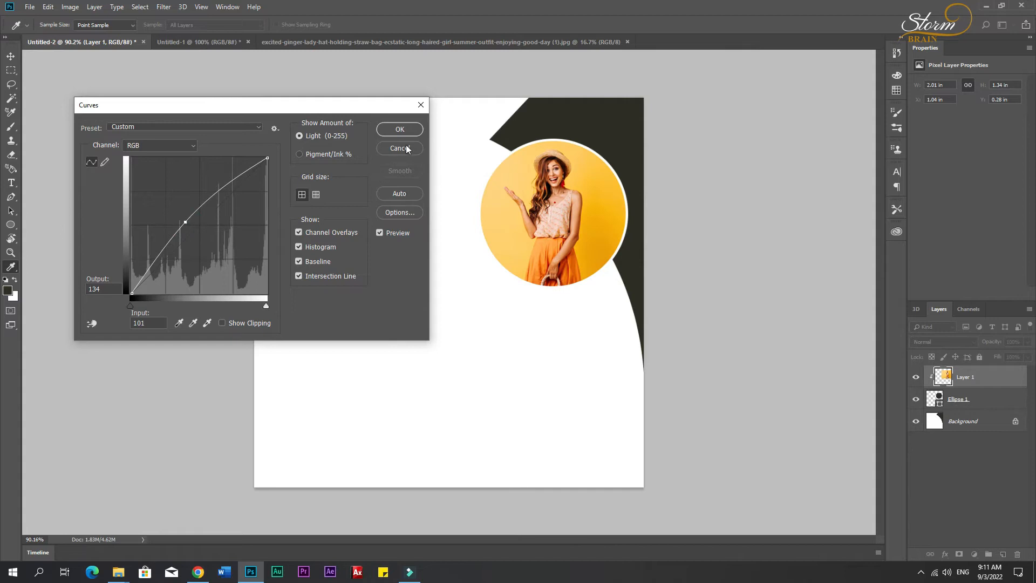
click(400, 129)
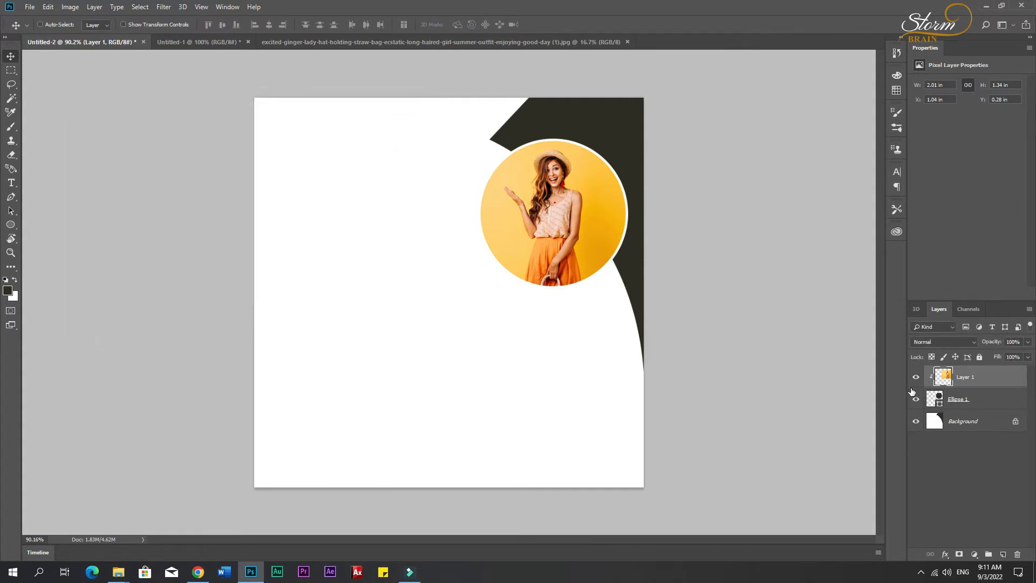
Duplicate the photo layer, placing the copy beneath the ellipse layer and clipping it to the Background layer.
key(ctrl+j)
drag(967, 382, 974, 434)
alt+click(968, 428)
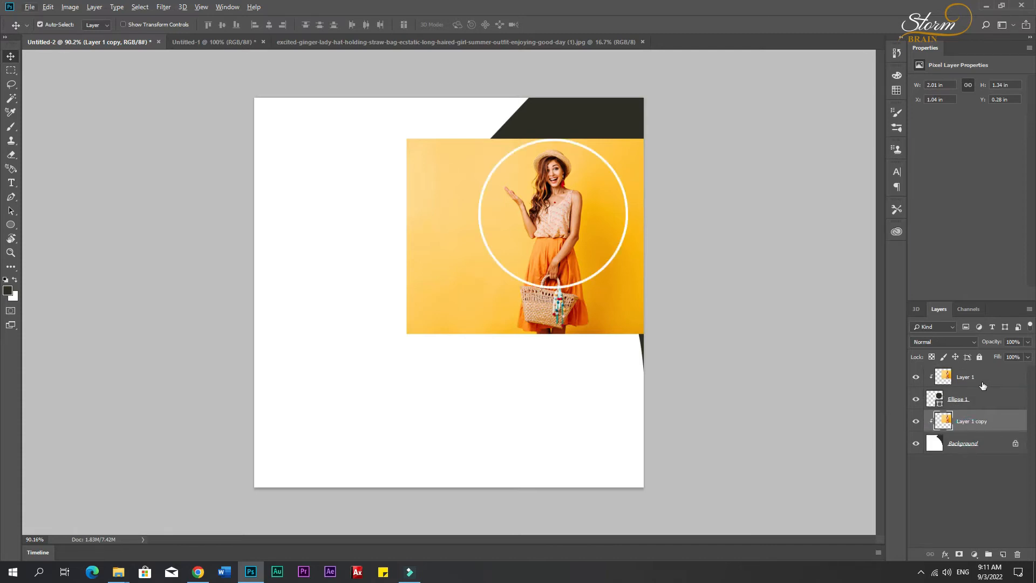
key(ctrl+t)
drag(563, 306, 724, 309)
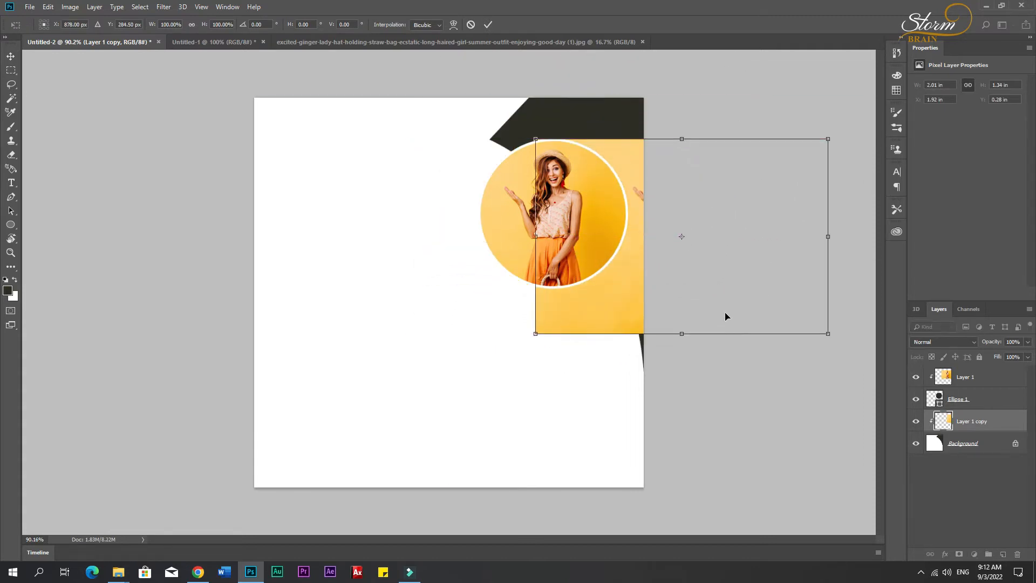
key(ctrl+z)
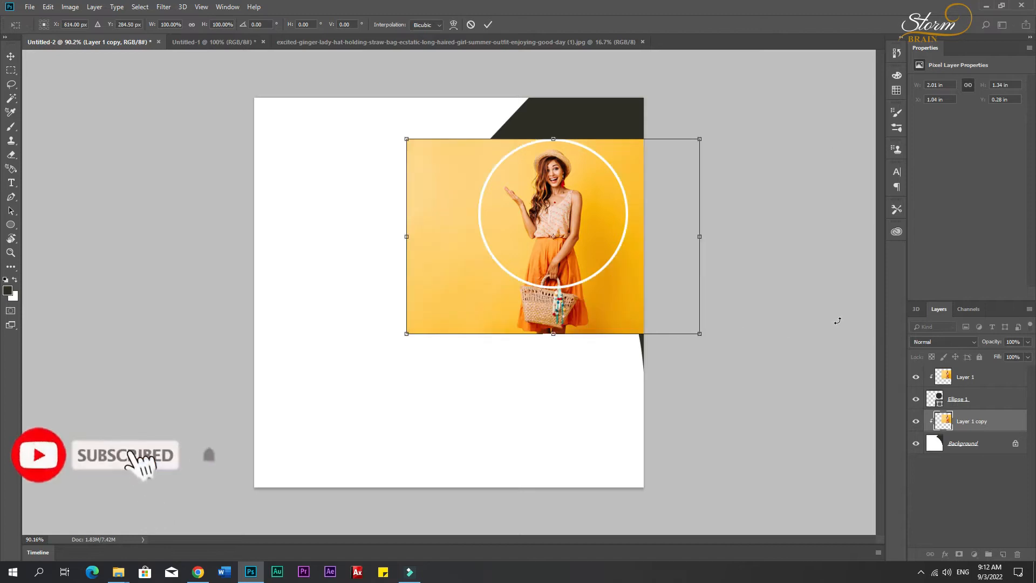
key(Return)
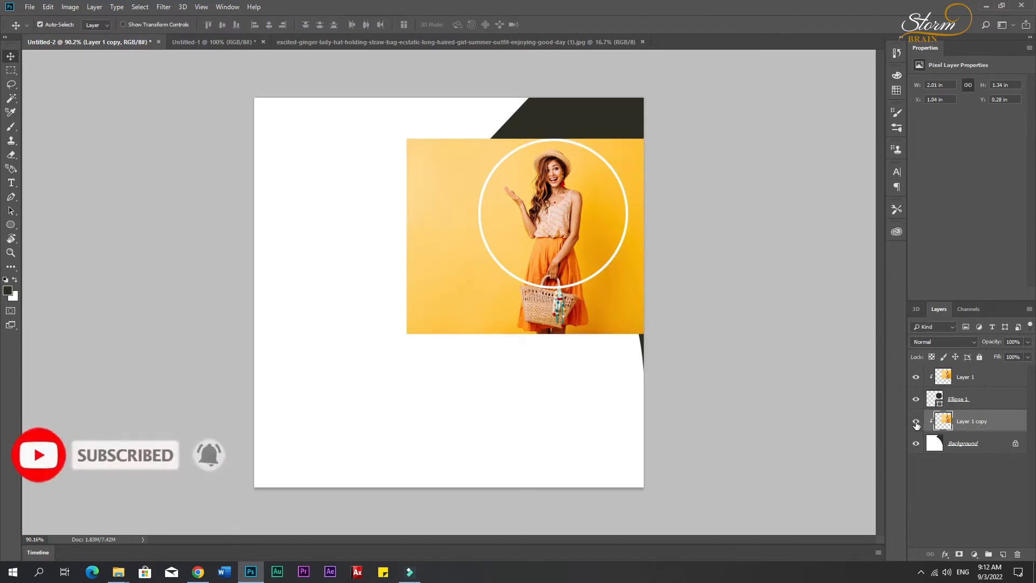
Hide the photo copy and select the dark corner shape on the Background layer with the Magic Wand.
click(916, 421)
key(w)
click(612, 128)
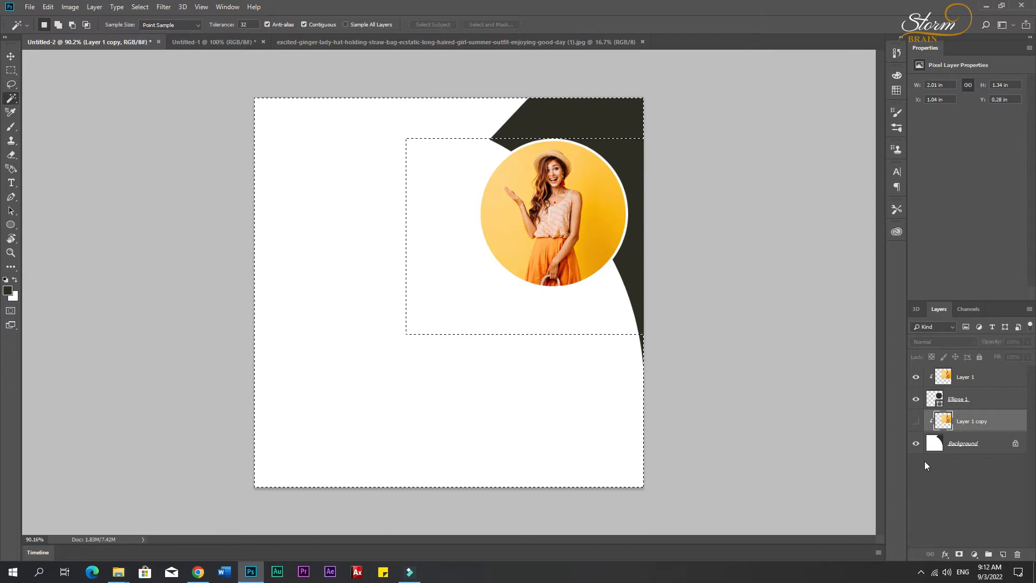
click(950, 443)
click(599, 119)
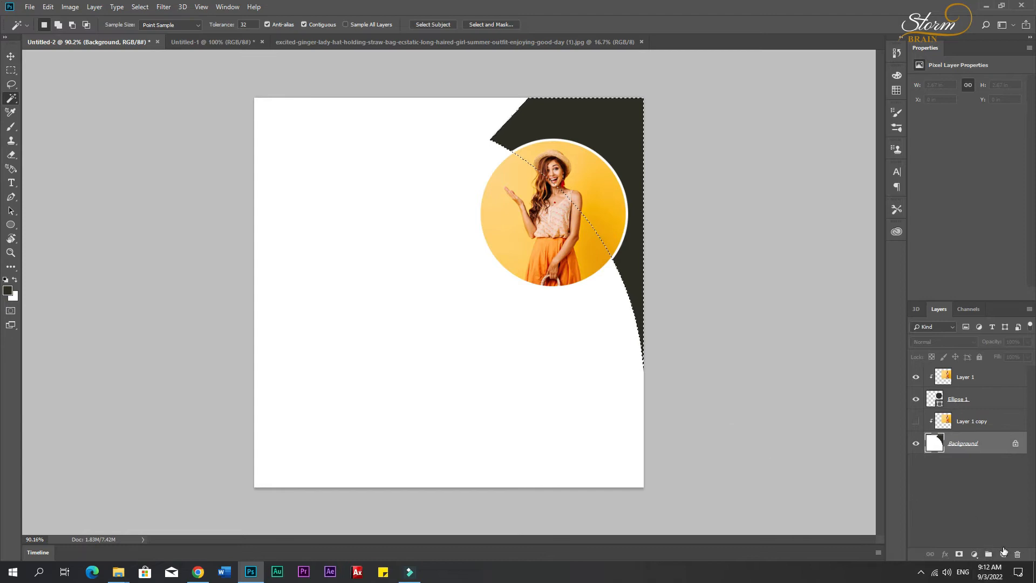
Fill the selection with the dark foreground colour on a new, unclipped layer directly above the Background.
click(1003, 554)
key(alt+BackSpace)
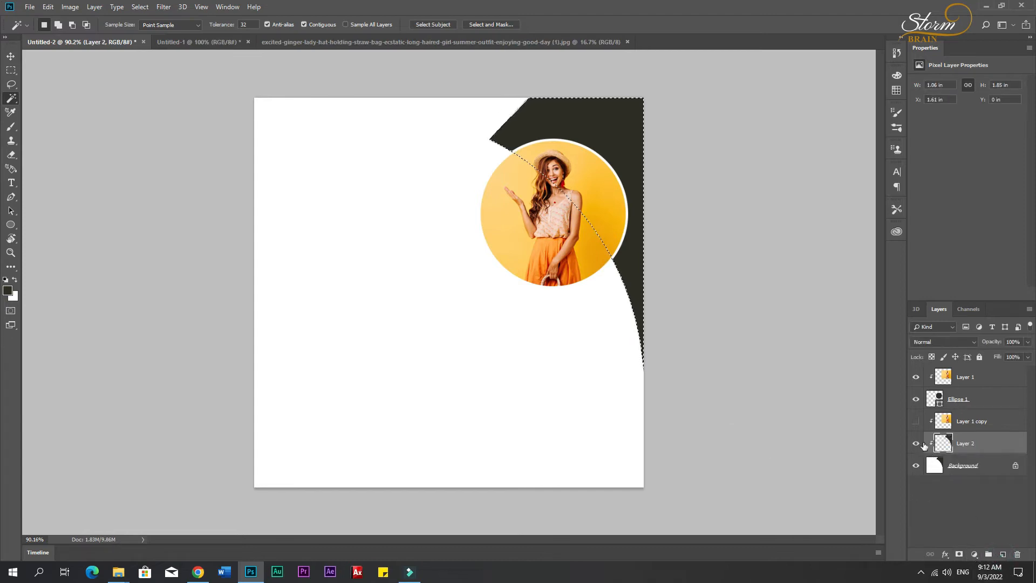
alt+click(963, 451)
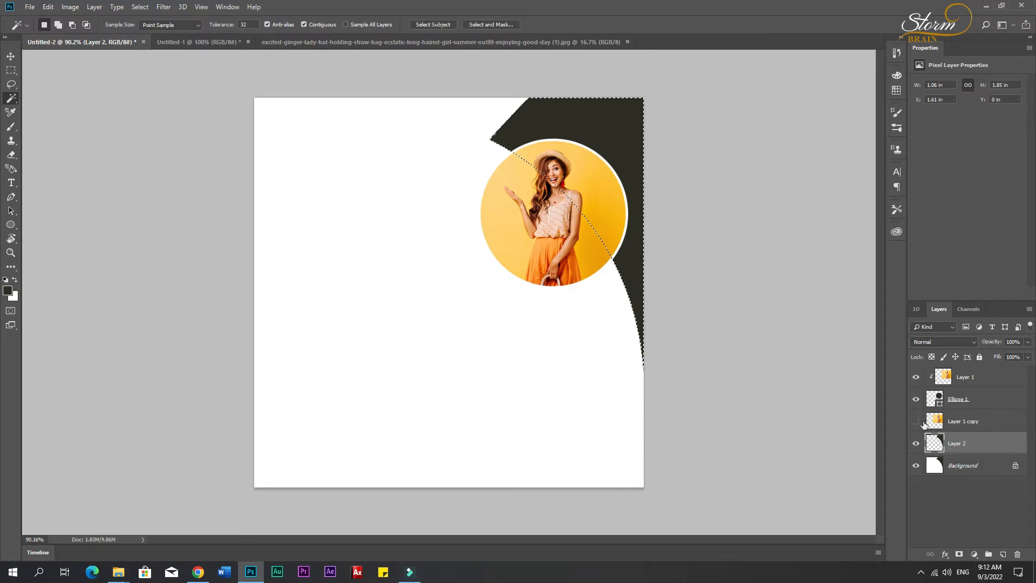
Swap the foreground and background colours and fill the Background layer's dark corner area with white.
click(940, 467)
click(14, 279)
Clip the photo copy to the new corner shape layer and make the copy visible again.
drag(944, 449, 960, 428)
alt+click(960, 428)
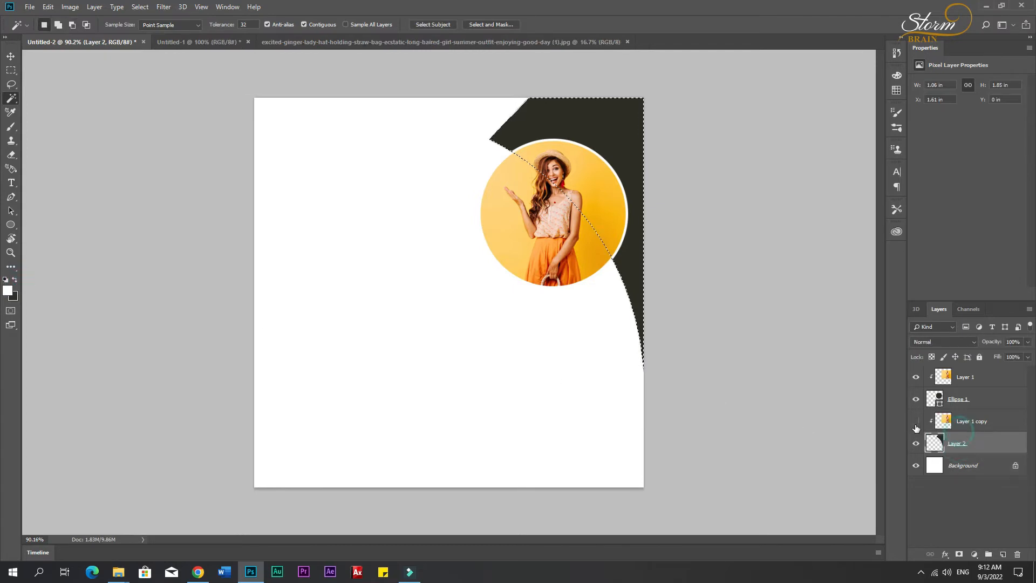
click(915, 421)
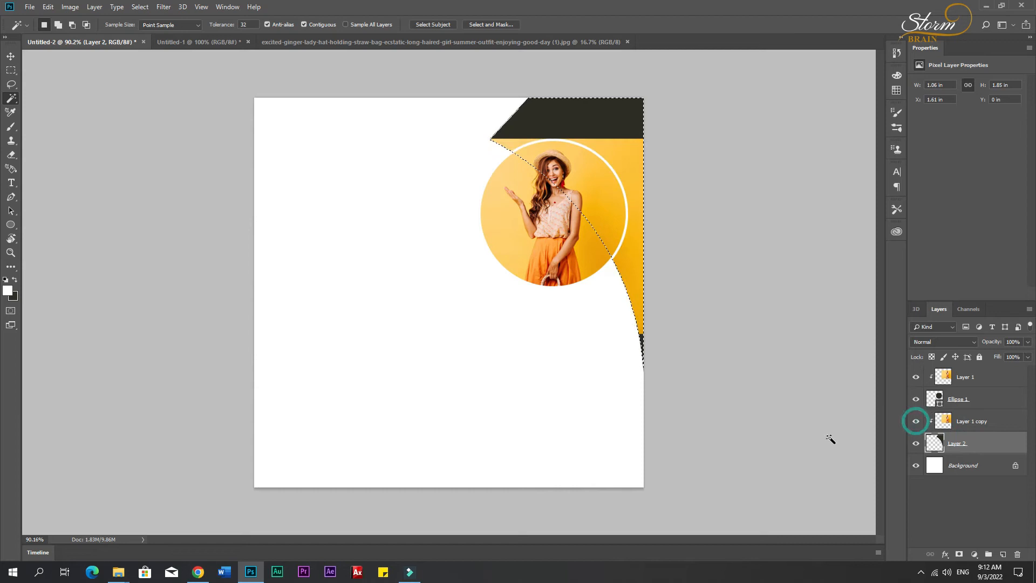
Enlarge the photo copy and move it up so that it covers the whole corner shape.
click(10, 56)
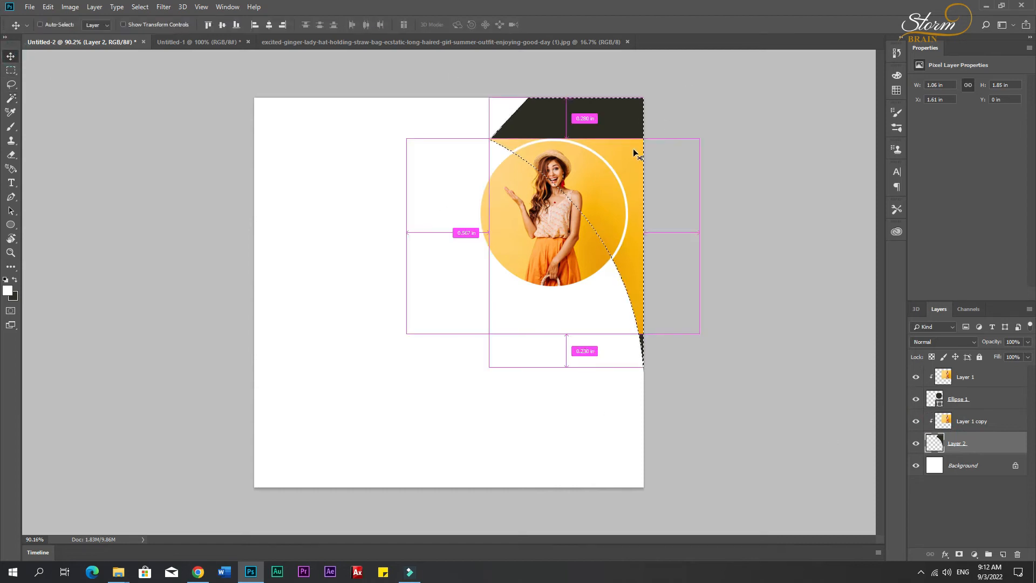
key(ctrl+t)
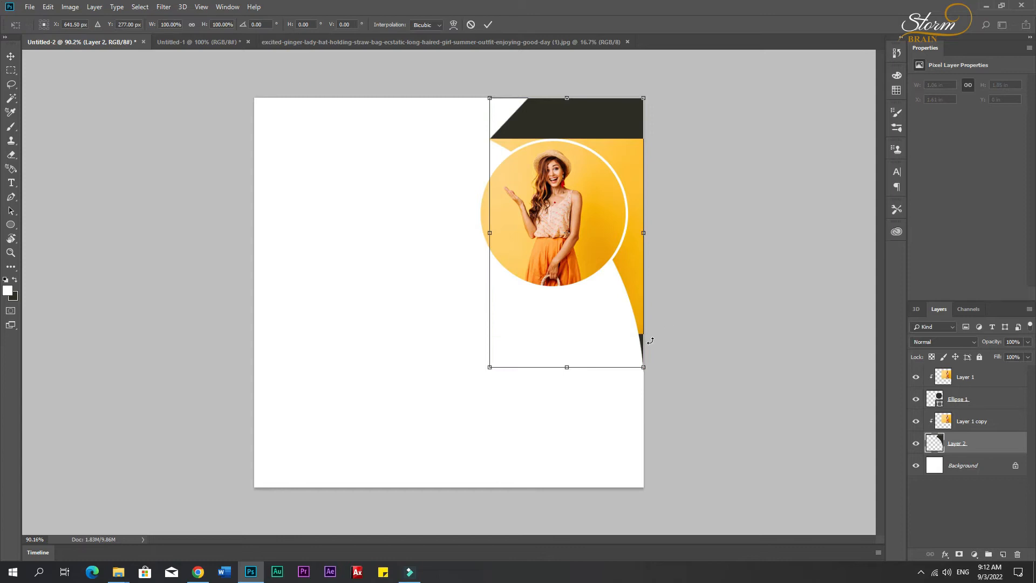
key(Return)
click(981, 413)
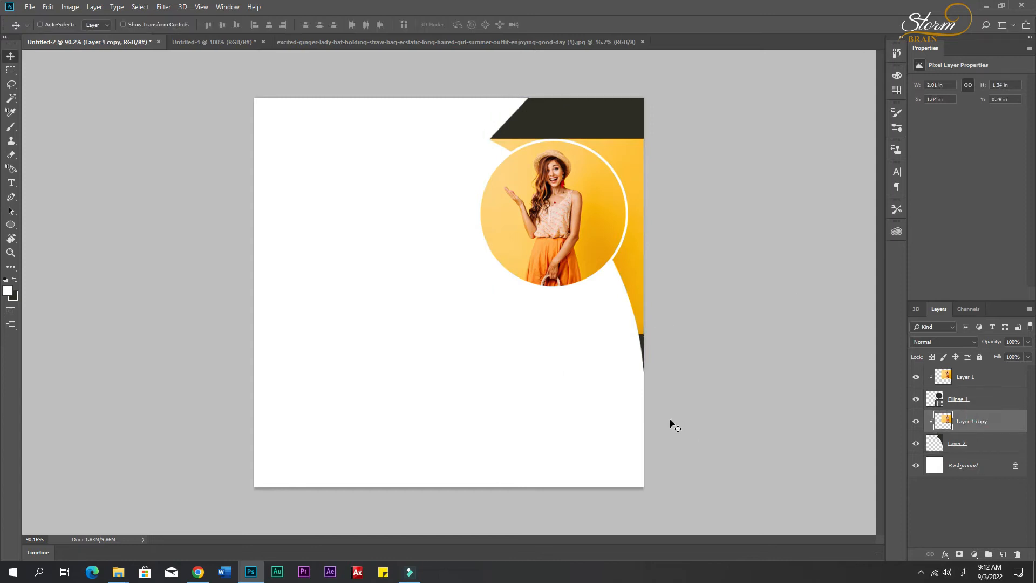
key(ctrl+t)
drag(700, 335, 789, 389)
drag(659, 348, 659, 322)
key(Return)
Duplicate the corner shape layer and place one unclipped copy above the clipped photo copy.
click(969, 449)
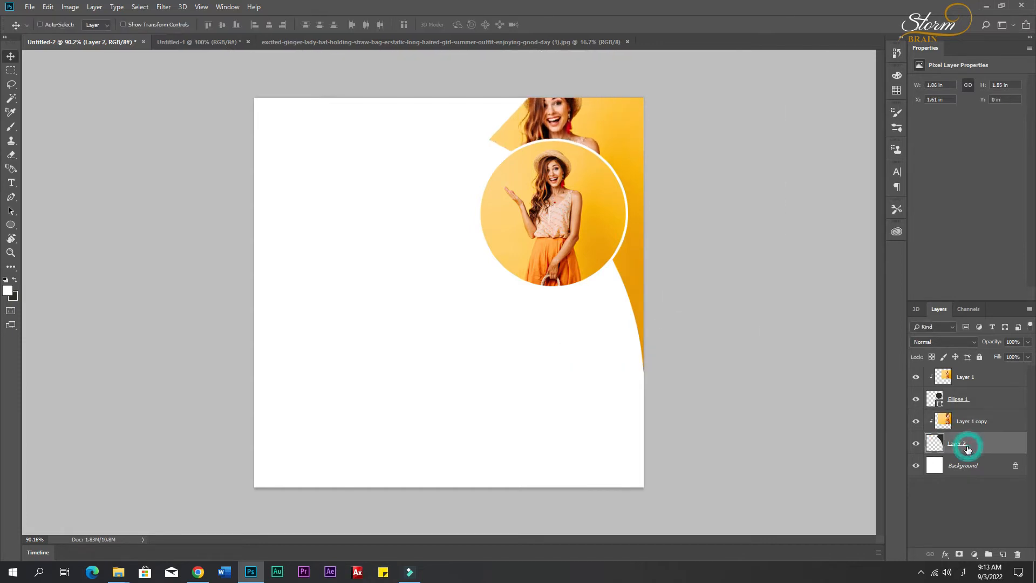
key(ctrl+j)
drag(978, 467, 958, 433)
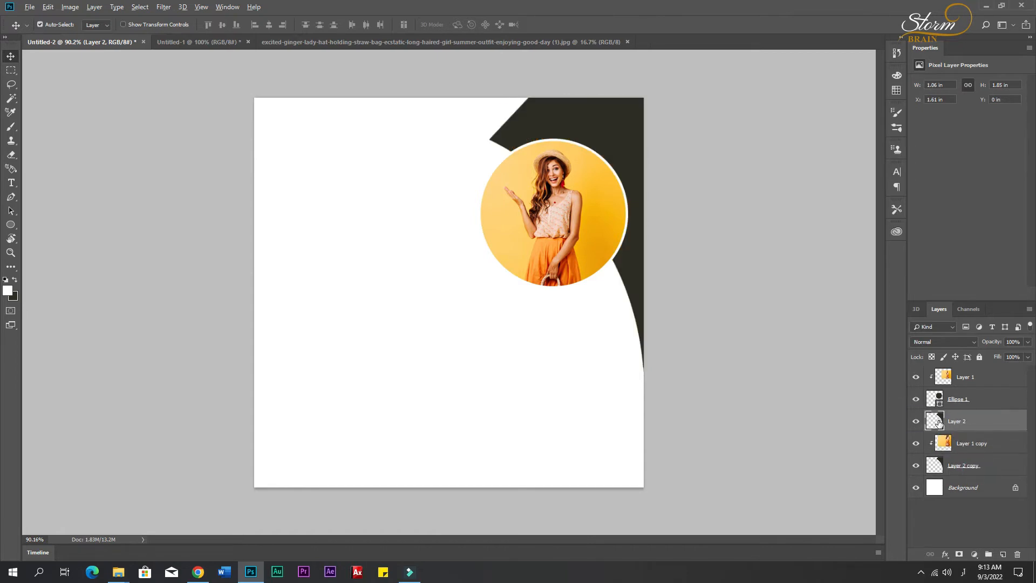
Load the upper corner shape as a selection and sample light yellow ffd271 from the circle photo as the foreground colour.
ctrl+click(938, 420)
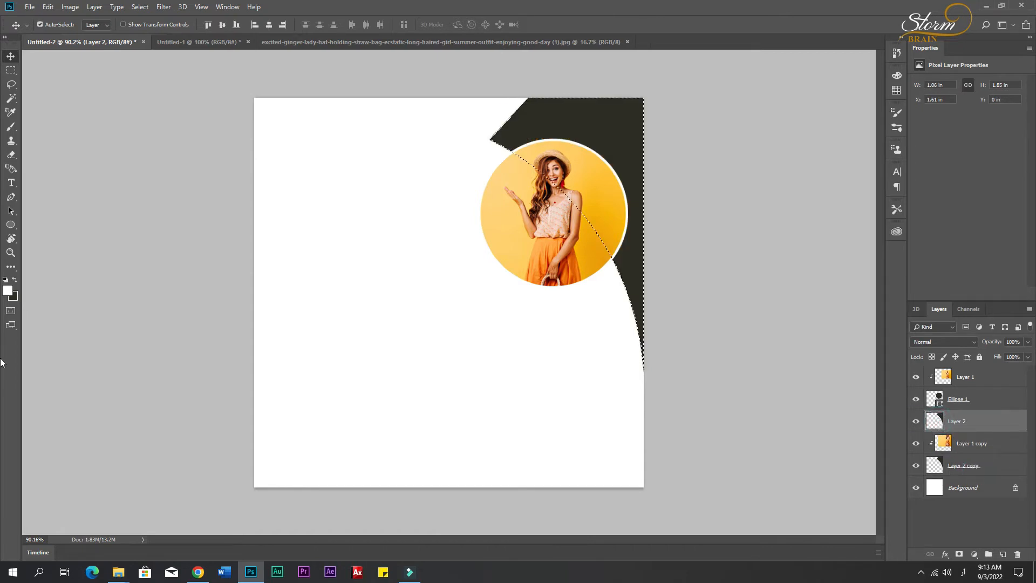
click(7, 292)
click(503, 214)
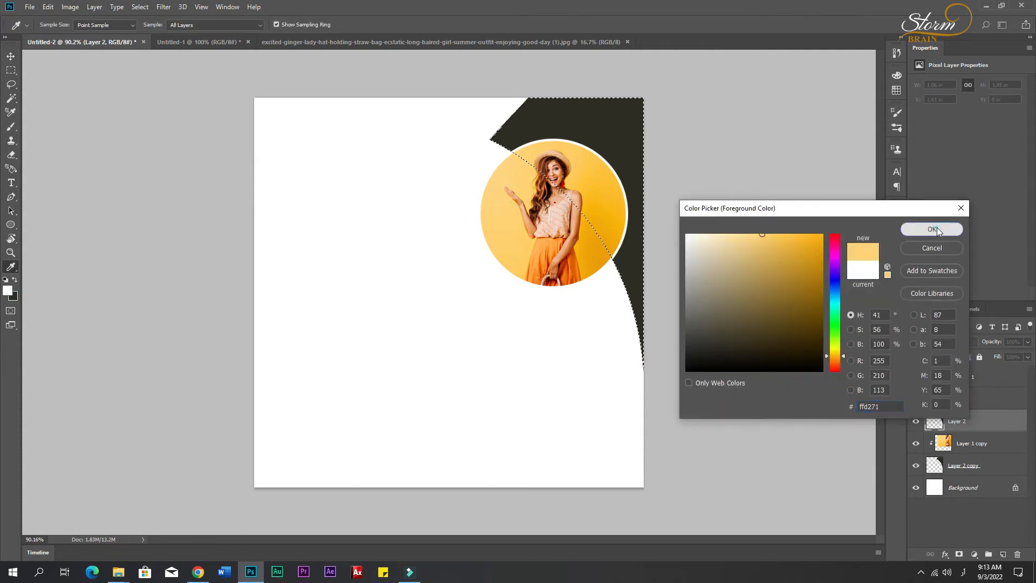
click(937, 230)
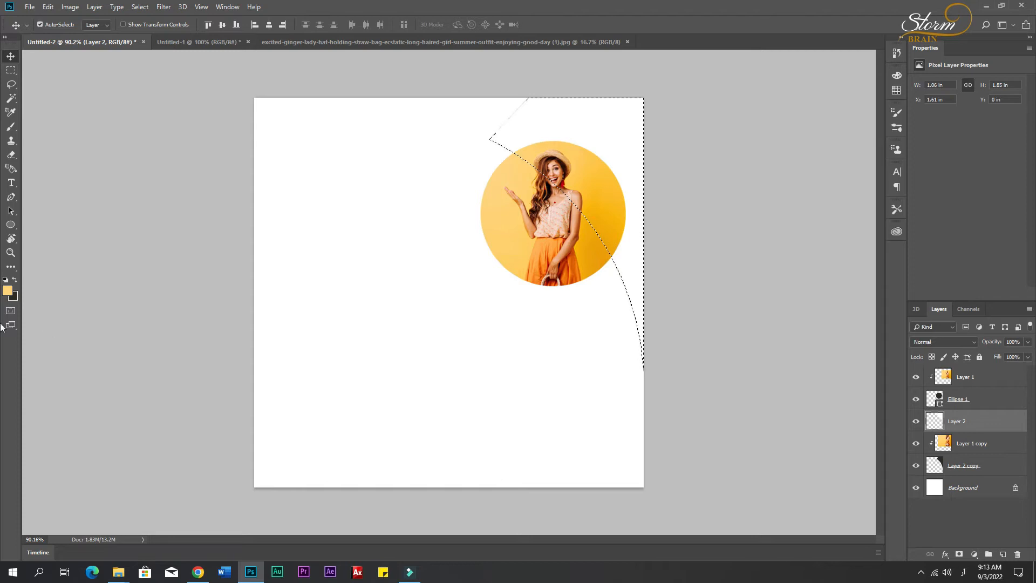
Paint the whole selected corner shape light yellow with the Brush, enlarging it to 1000 px, and deselect.
key(b)
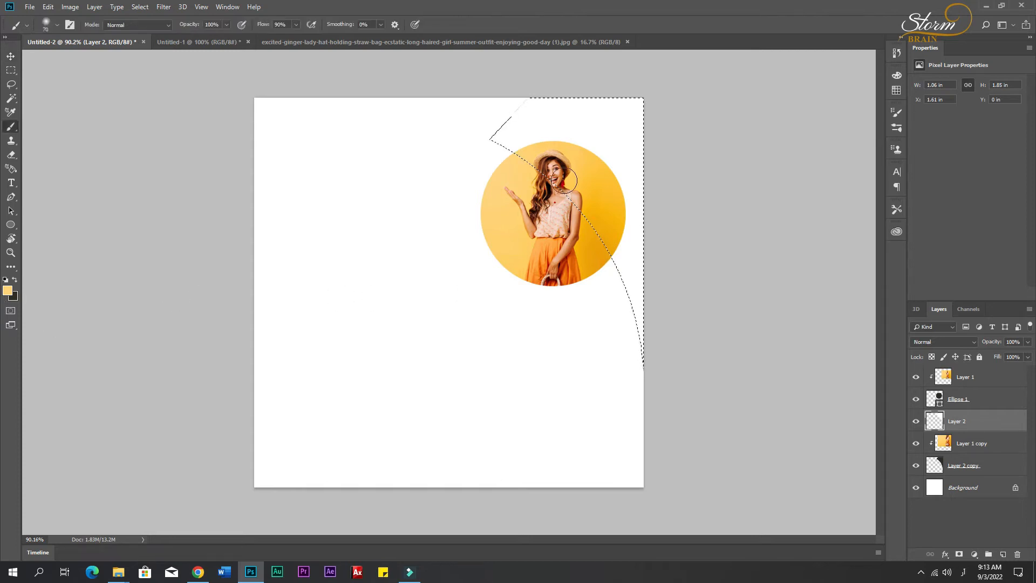
drag(565, 174, 513, 147)
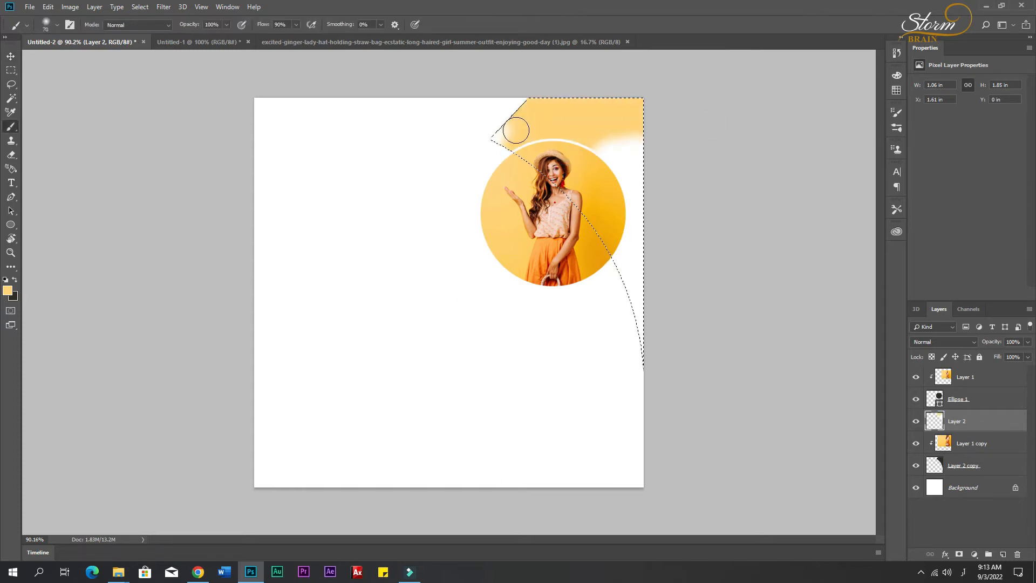
key(bracketright)
key(bracketright)
key(bracketright)
key(bracketright)
key(bracketright)
key(bracketright)
key(bracketright)
key(bracketright)
key(bracketright)
key(bracketright)
key(bracketright)
key(bracketright)
key(bracketright)
key(bracketright)
key(bracketright)
mouse_move(518, 189)
mouse_down()
mouse_move(583, 180)
mouse_move(629, 349)
mouse_move(433, 167)
mouse_up()
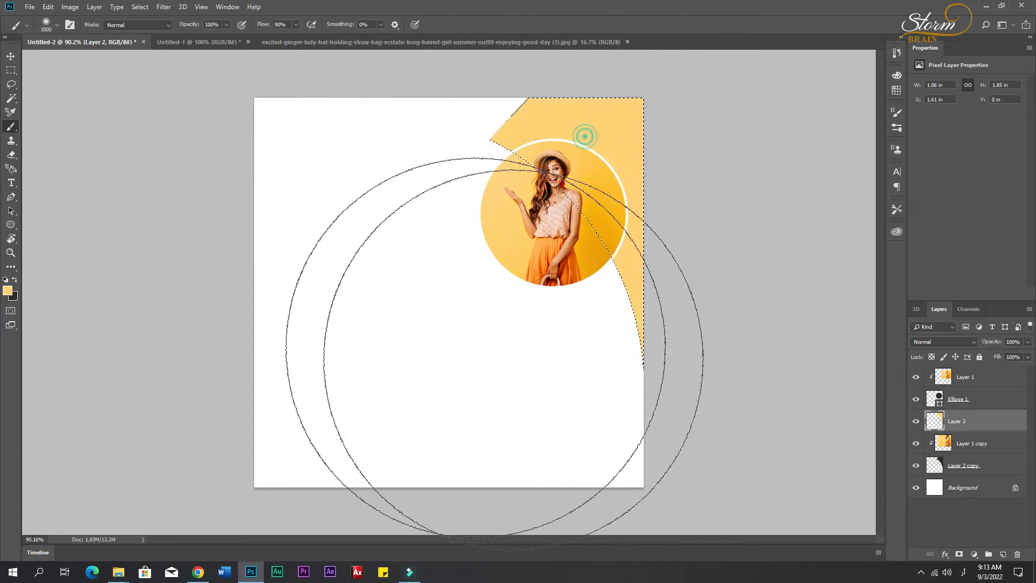
click(11, 56)
key(ctrl+d)
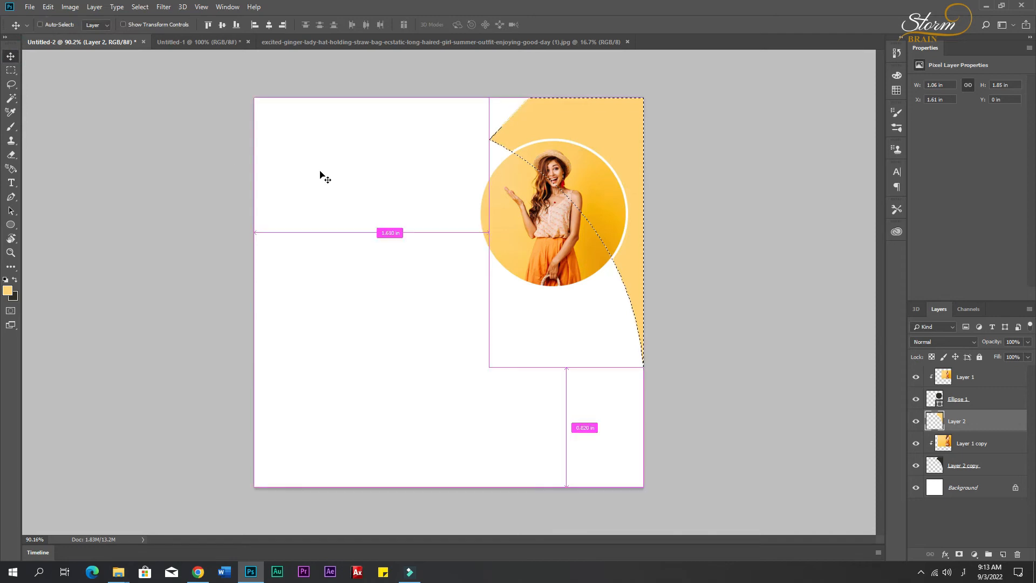
Lower the yellow corner overlay to 87% opacity and 94% fill so that the photo shows through.
drag(995, 341, 986, 342)
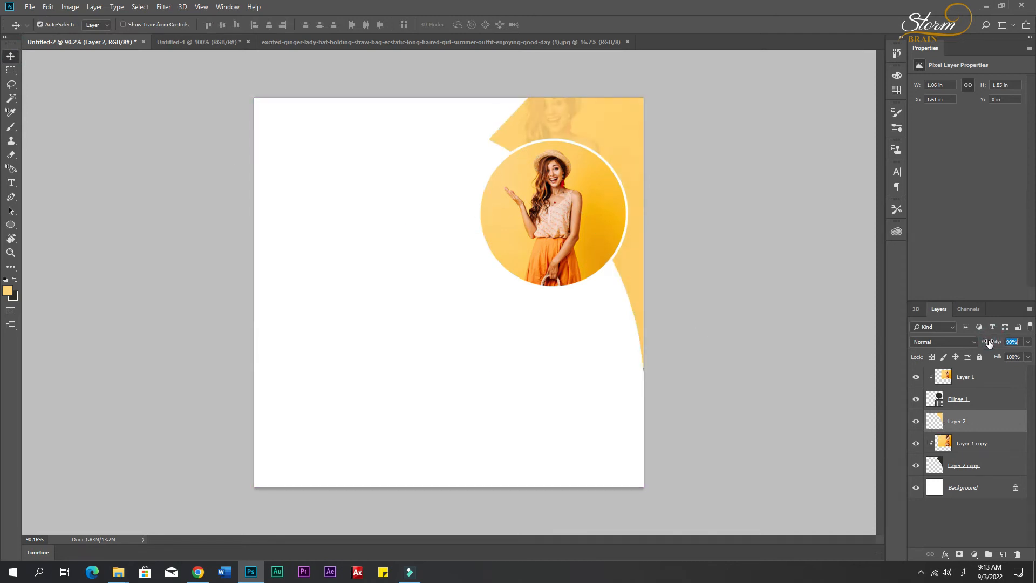
drag(997, 358, 995, 361)
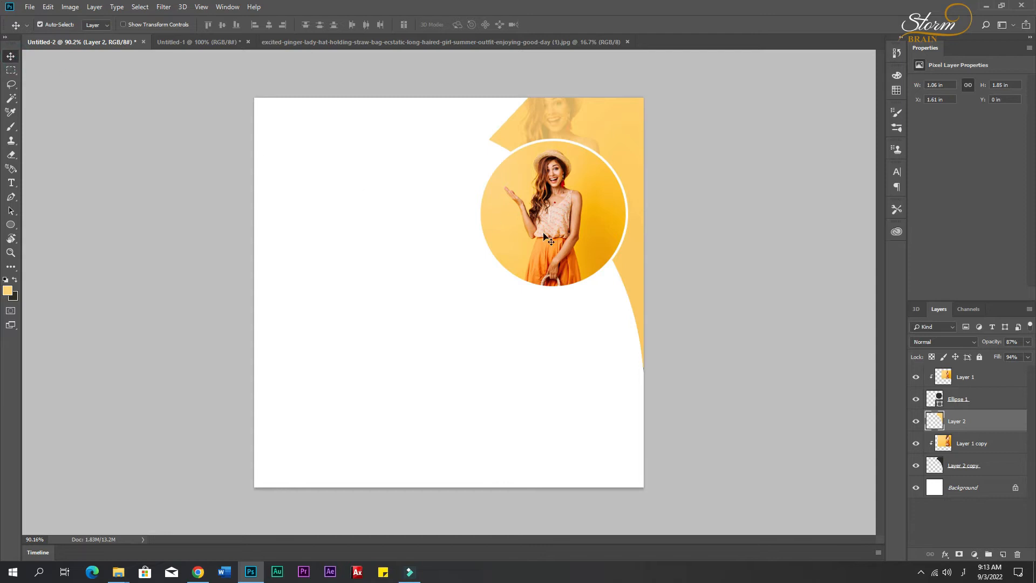
click(685, 254)
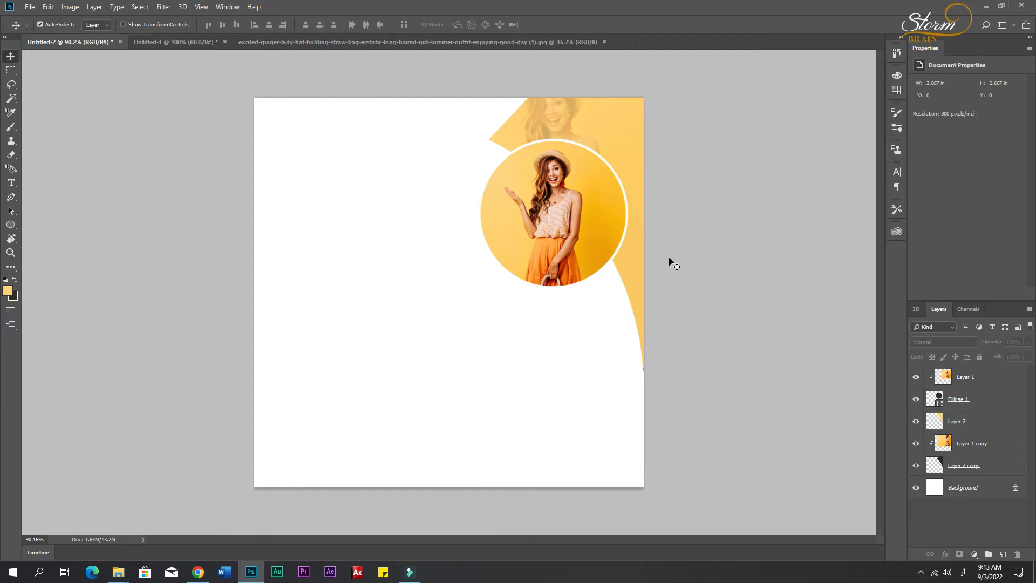
click(676, 258)
Bring the "New Amazing Stuff Is Here" text from Untitled-1 into Untitled-2, scaled down in the white area beside the circle photo.
click(167, 43)
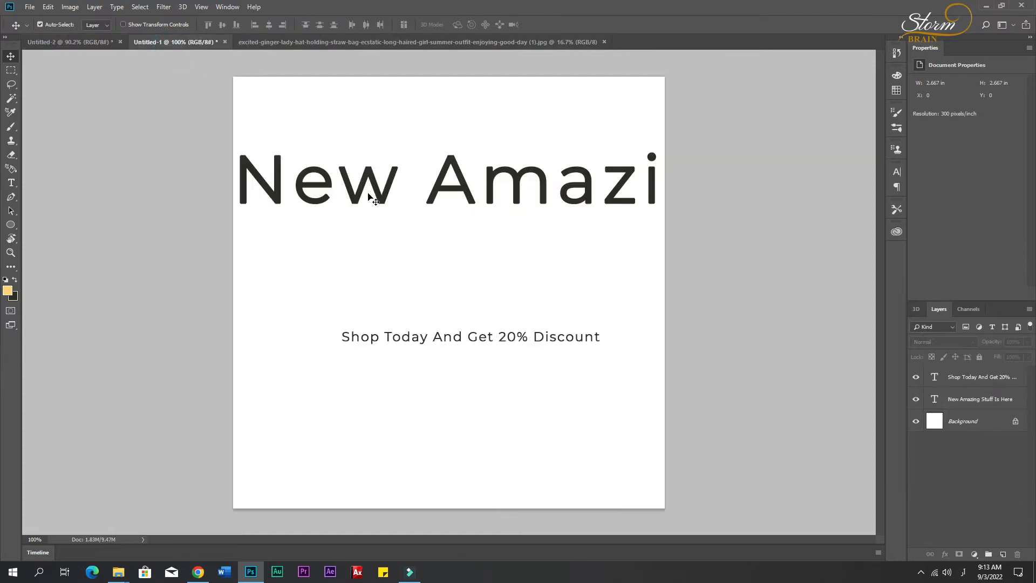
key(t)
key(v)
drag(380, 197, 382, 231)
key(ctrl+t)
drag(843, 184, 480, 209)
mouse_move(404, 221)
mouse_down()
mouse_move(425, 216)
mouse_move(412, 216)
mouse_up()
key(Return)
Break the heading into three lines: "New", "Amazing" and "Stuff Is Here".
click(390, 212)
key(Return)
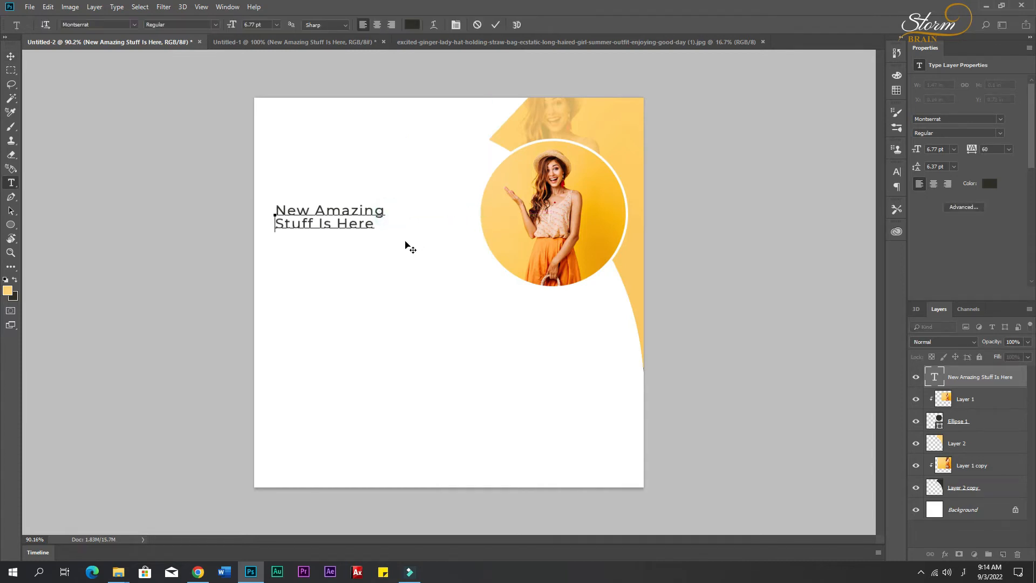
click(315, 210)
key(Return)
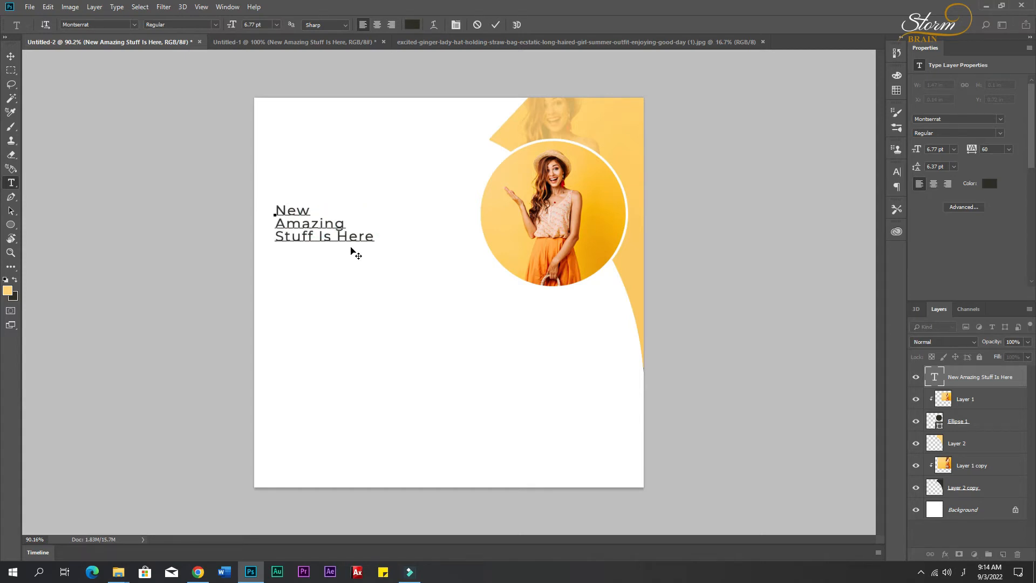
Set the whole heading to 14.77 pt in the Aseer Unicode font.
key(ctrl+a)
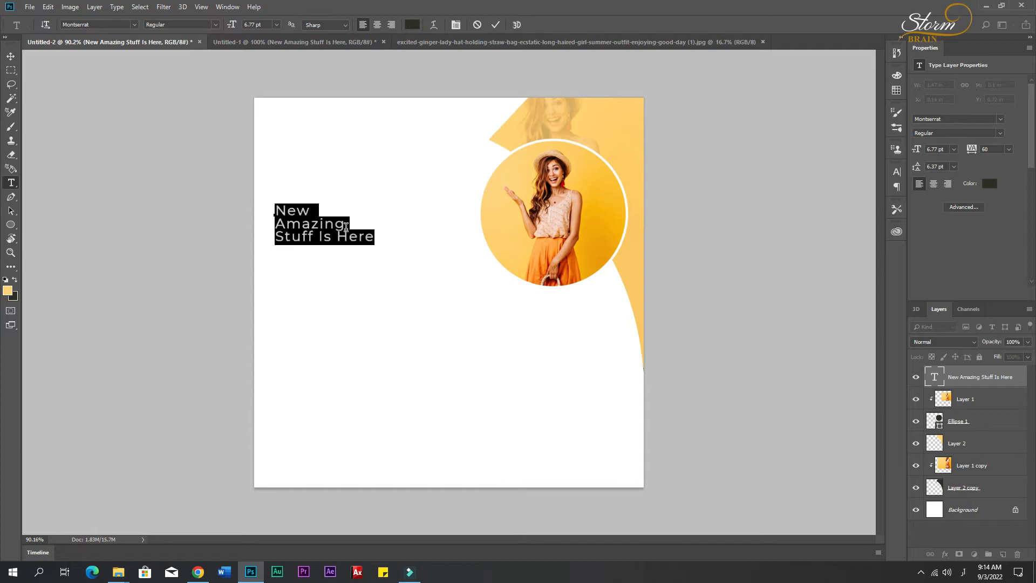
drag(232, 26, 236, 34)
click(104, 25)
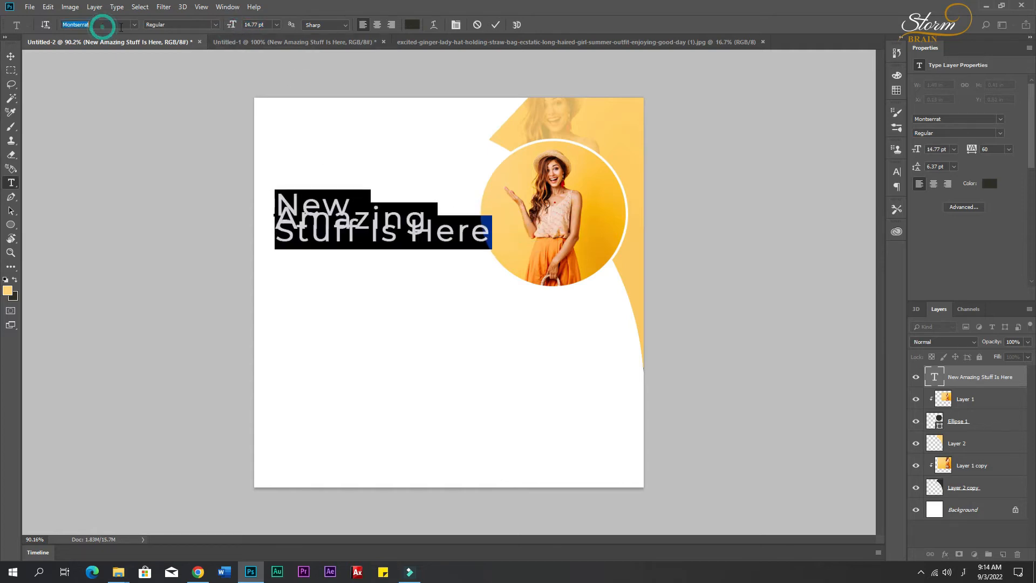
click(134, 25)
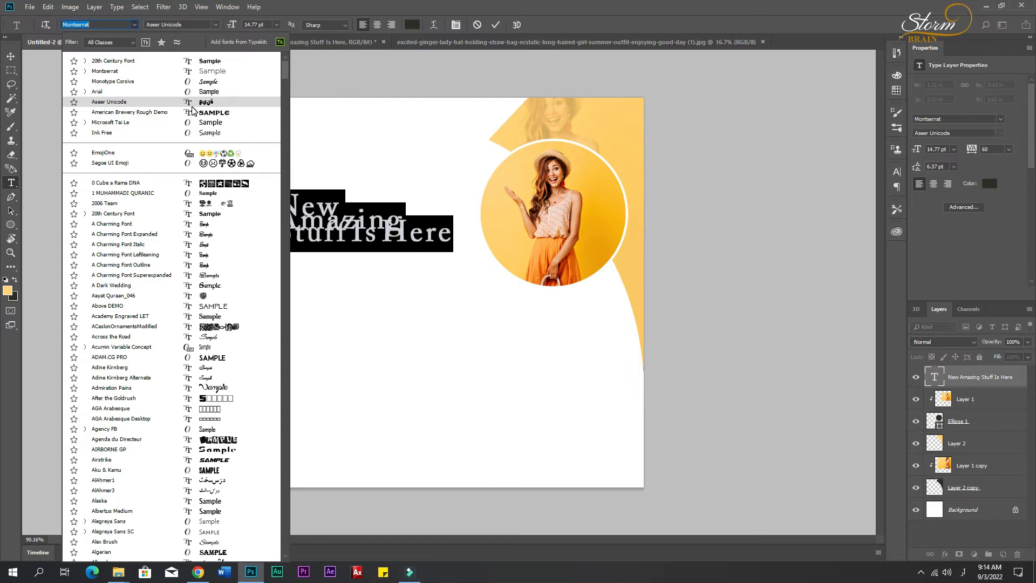
click(191, 105)
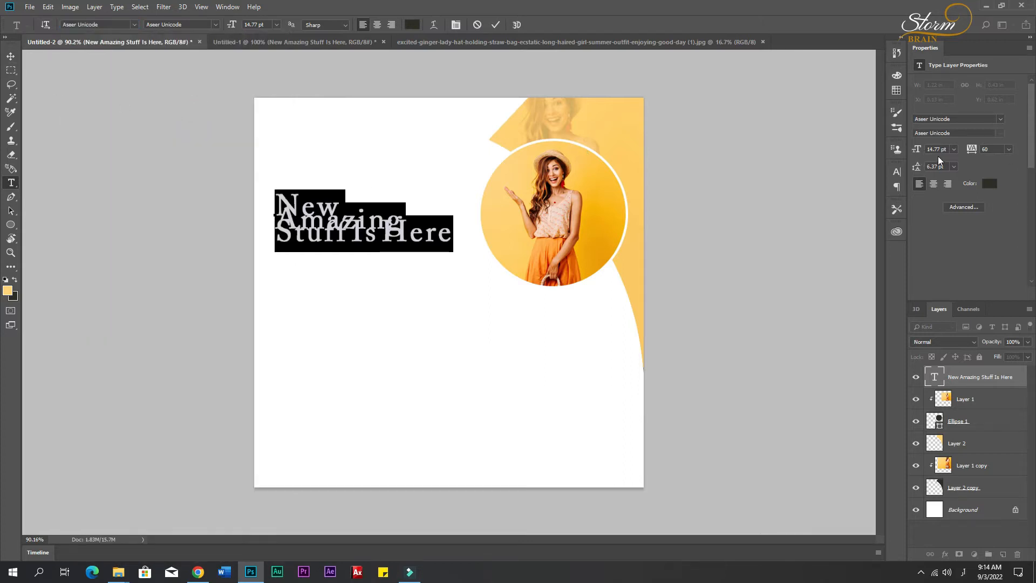
Set the heading's leading to 18 pt and nudge the text block slightly down.
click(897, 172)
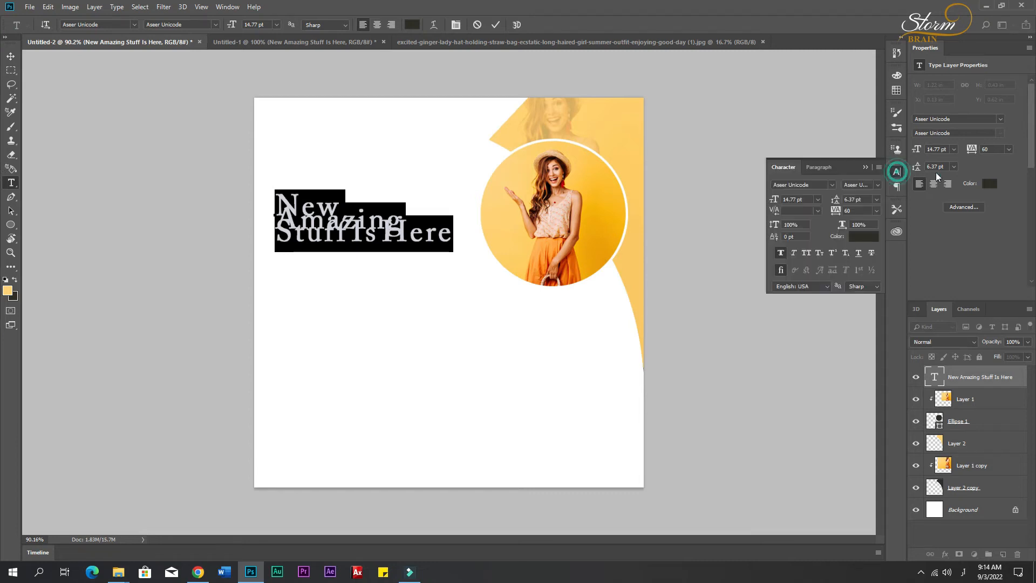
click(879, 200)
click(862, 209)
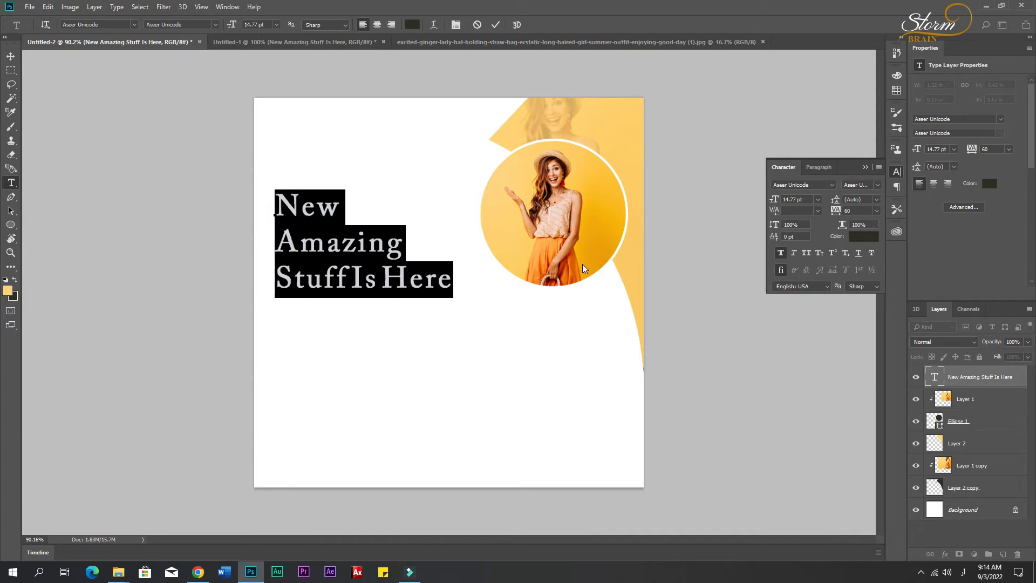
drag(836, 204, 834, 204)
click(860, 200)
key(Up)
key(Up)
key(Up)
key(Up)
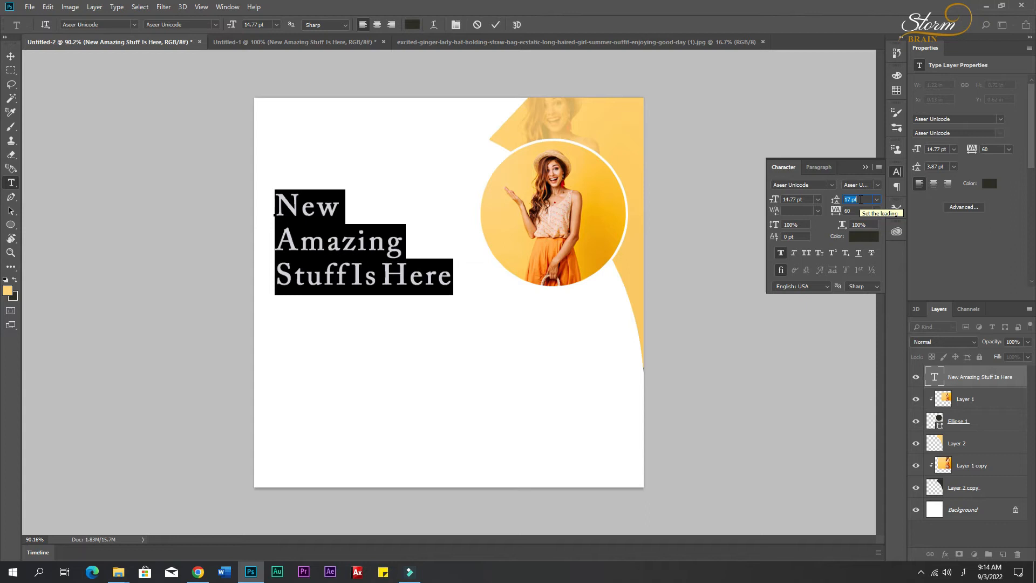
key(Up)
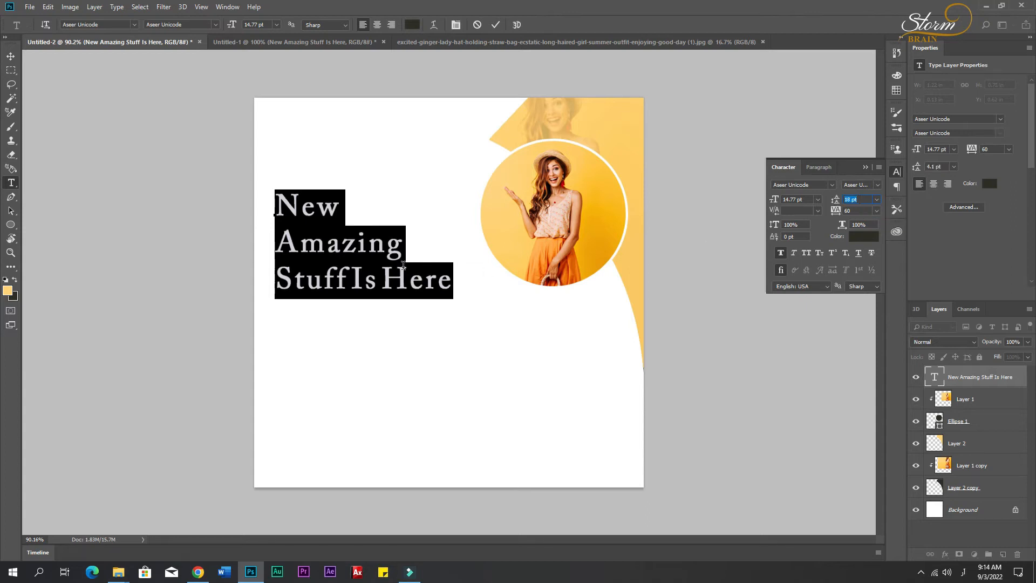
click(13, 57)
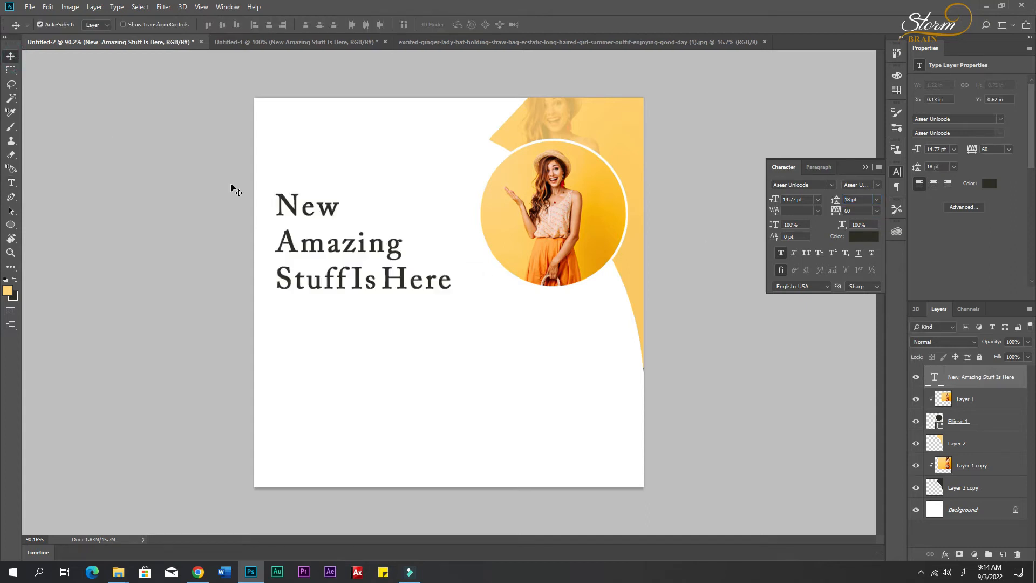
drag(295, 210, 296, 211)
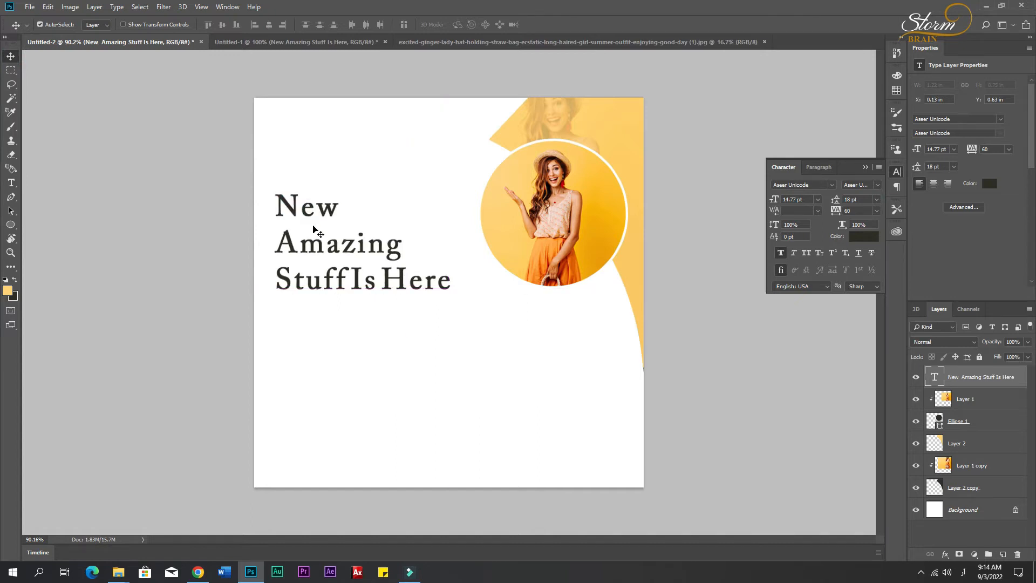
Colour the word "Amazing" in the heading golden yellow, sampled from the circle photo's background.
key(t)
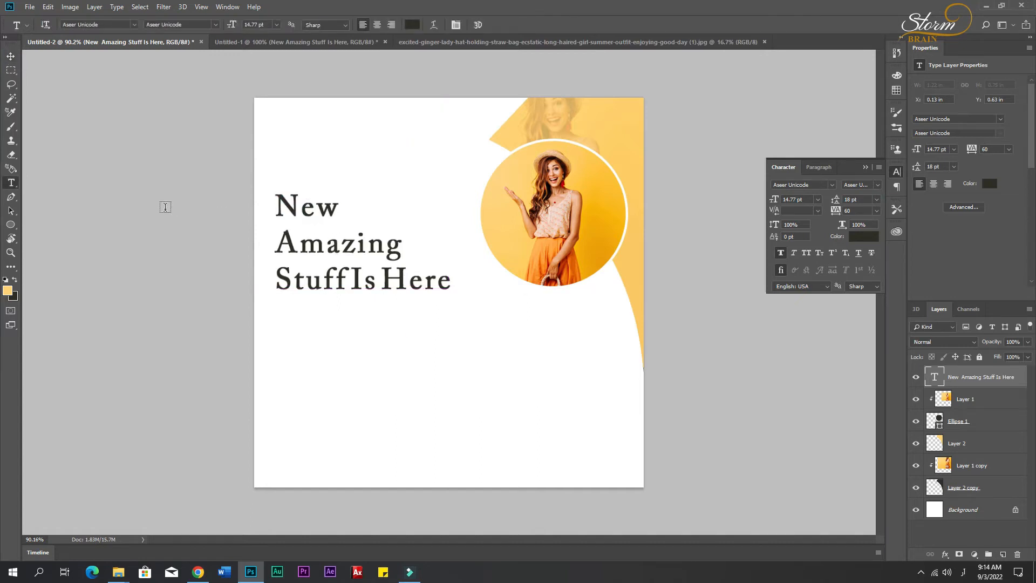
double_click(296, 237)
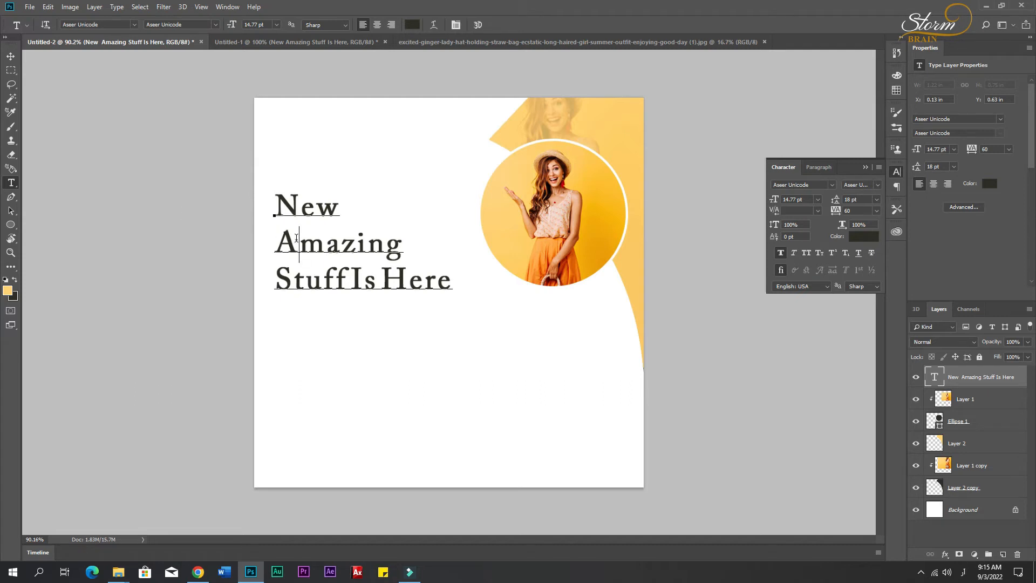
click(6, 292)
click(601, 203)
click(932, 229)
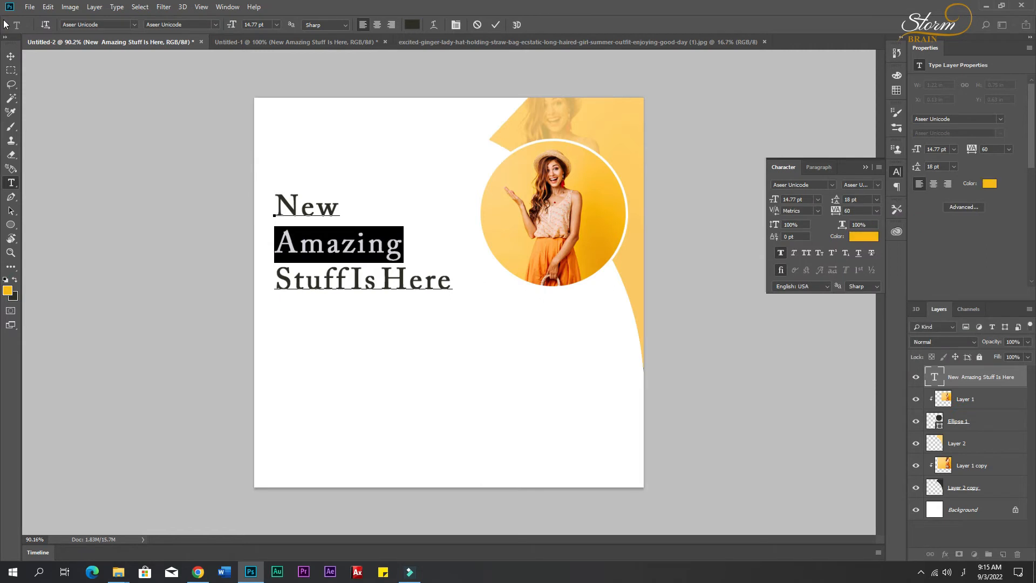
click(10, 55)
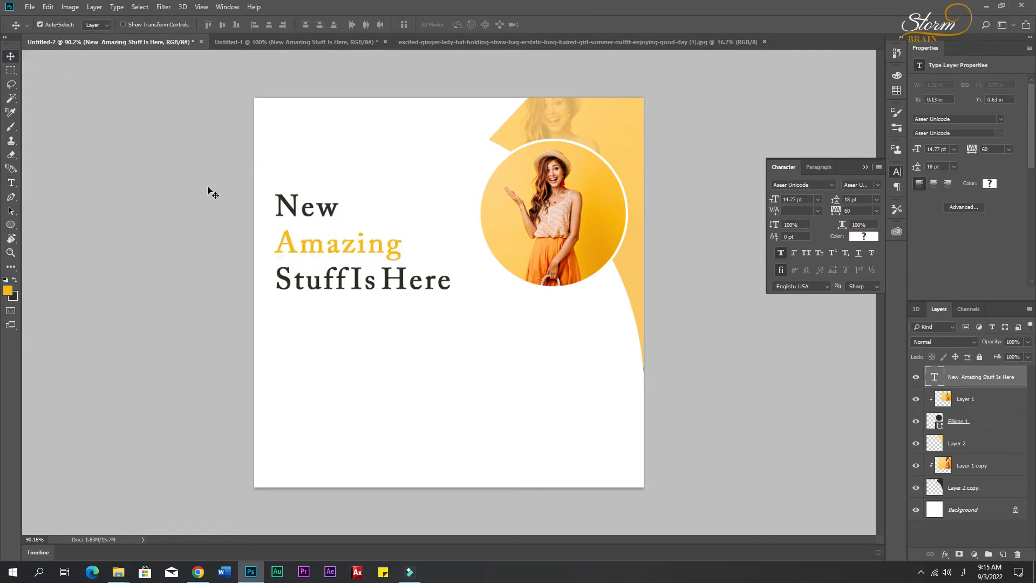
Draw a thin golden rectangle of 99 × 6 px without stroke just after "New" and nudge it slightly down.
click(10, 225)
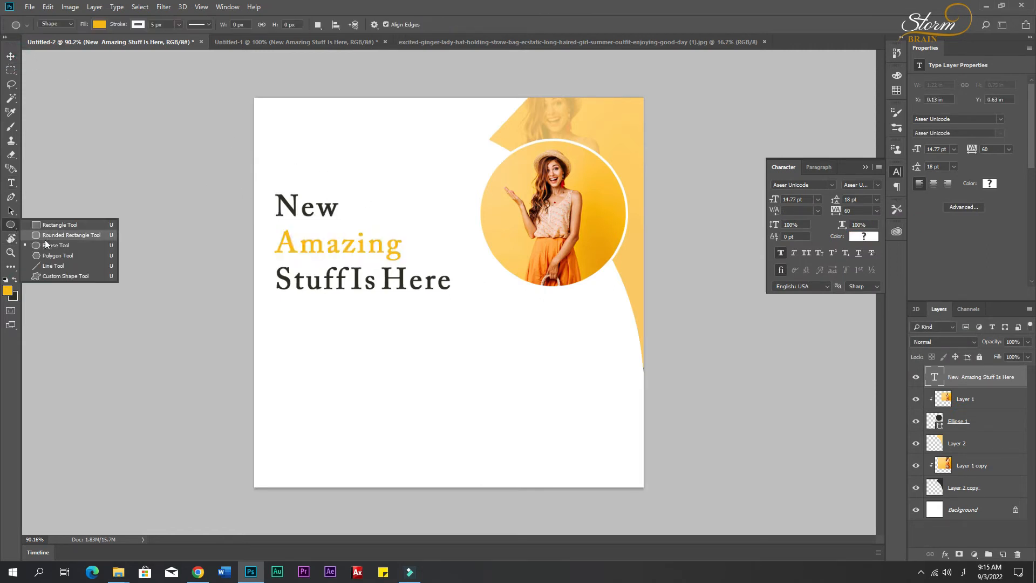
click(44, 225)
mouse_move(338, 207)
mouse_down()
mouse_move(453, 209)
mouse_move(387, 208)
mouse_up()
click(136, 24)
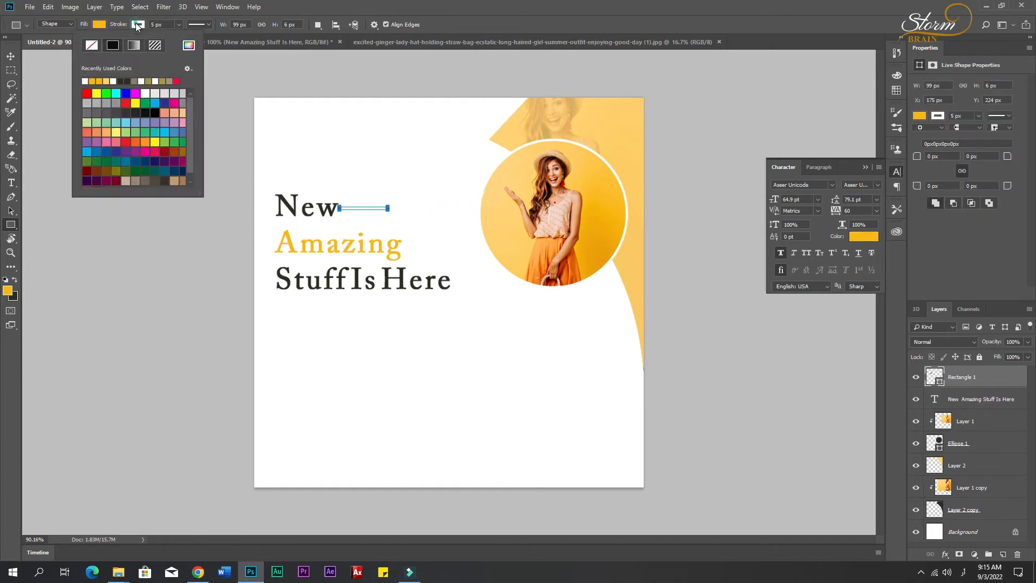
click(9, 56)
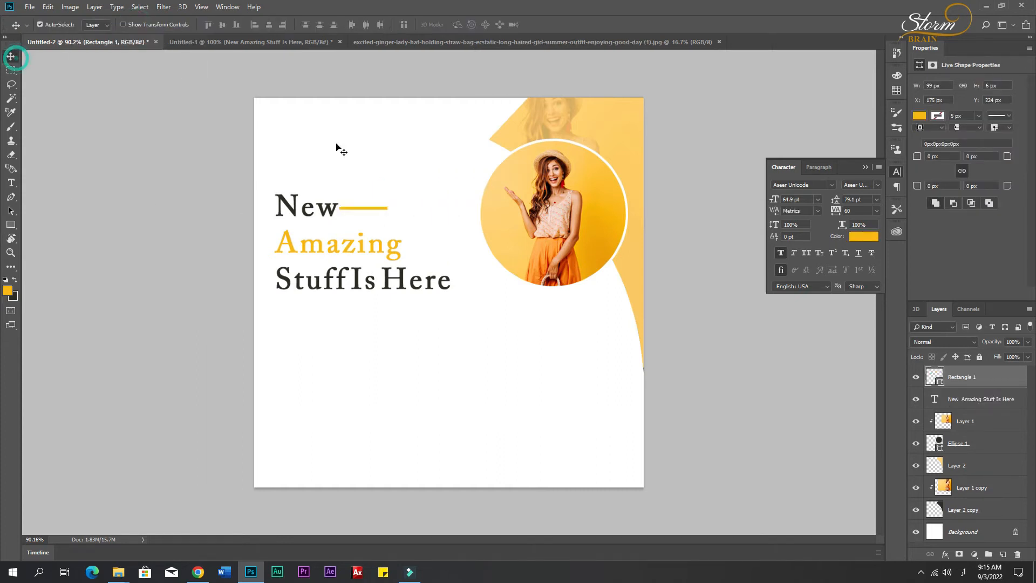
drag(369, 212, 367, 211)
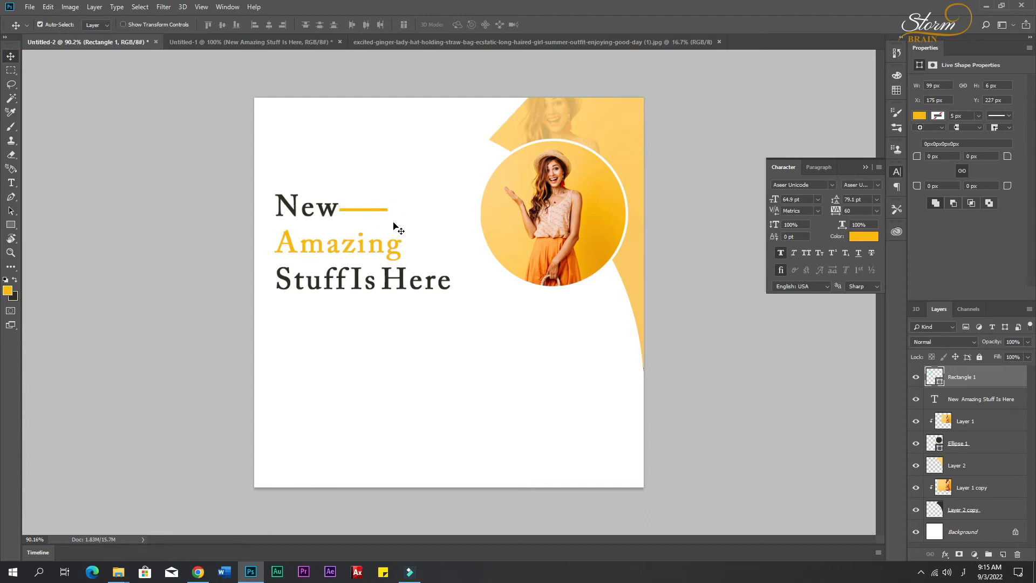
click(368, 376)
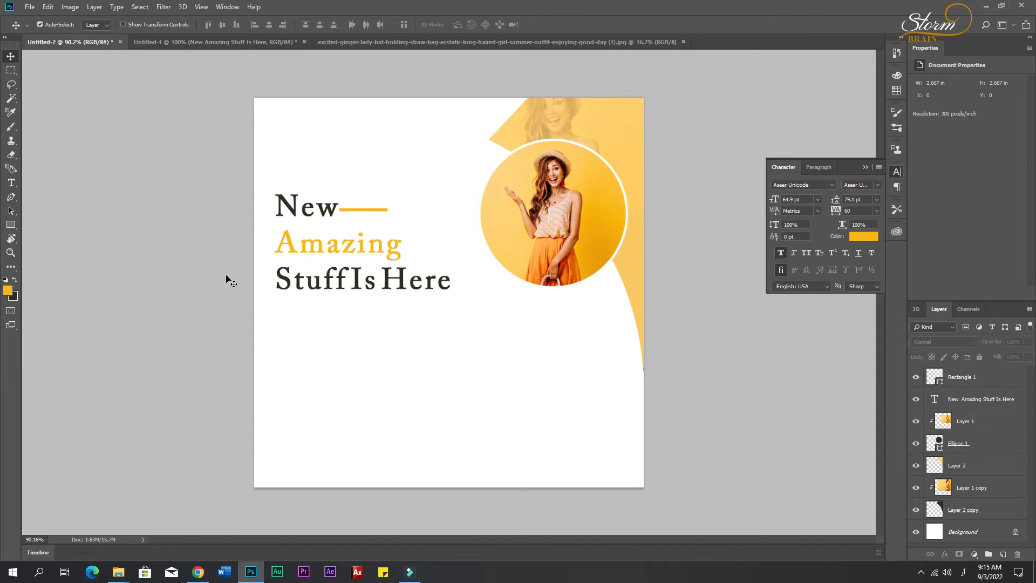
Add a text layer reading "LOGO" in the empty area above the heading.
key(t)
click(299, 130)
key(ctrl+v)
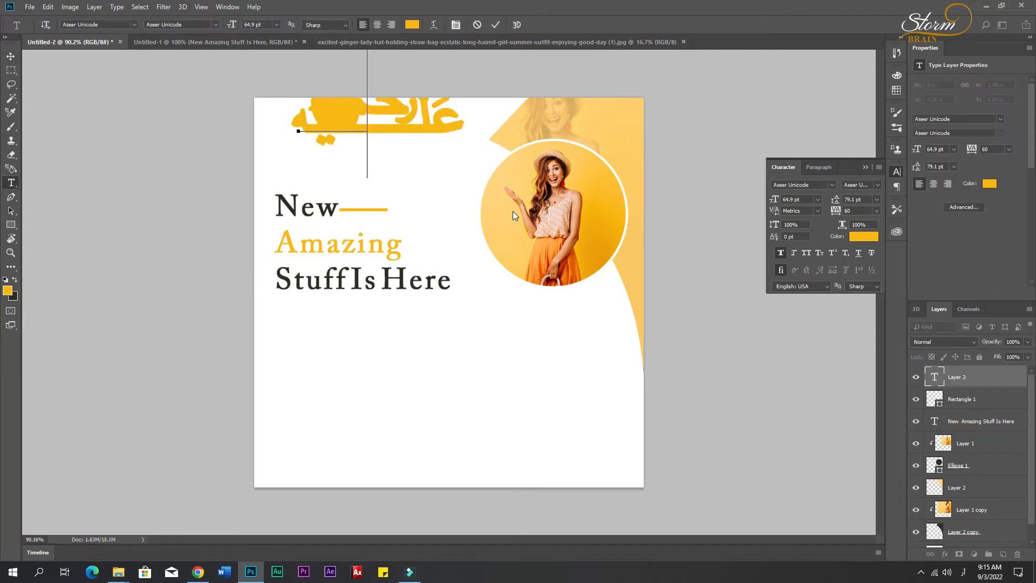
key(ctrl+a)
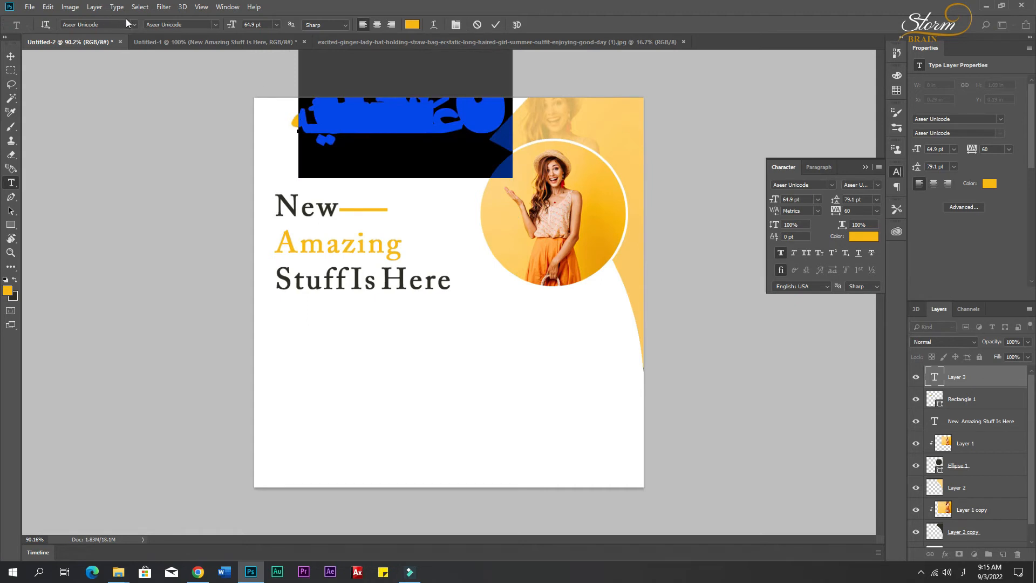
text(LOGO)
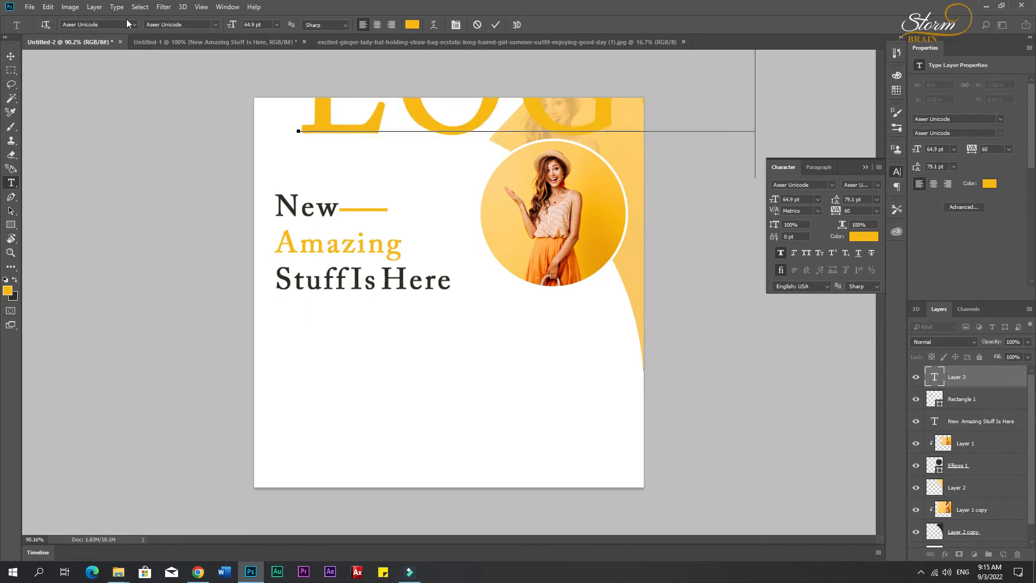
Set the "LOGO" text to the Montserrat font in Bold.
key(ctrl+a)
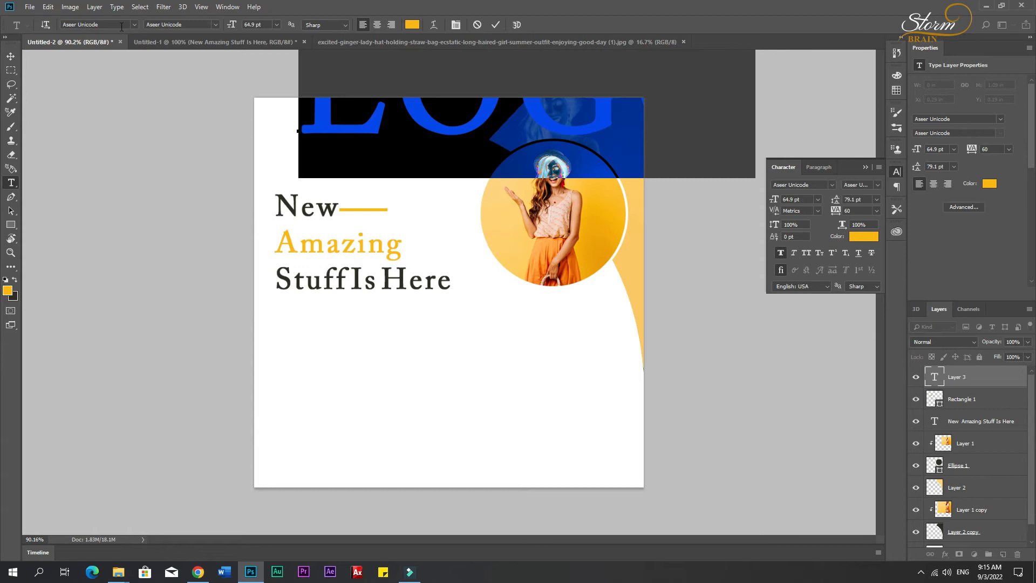
click(135, 24)
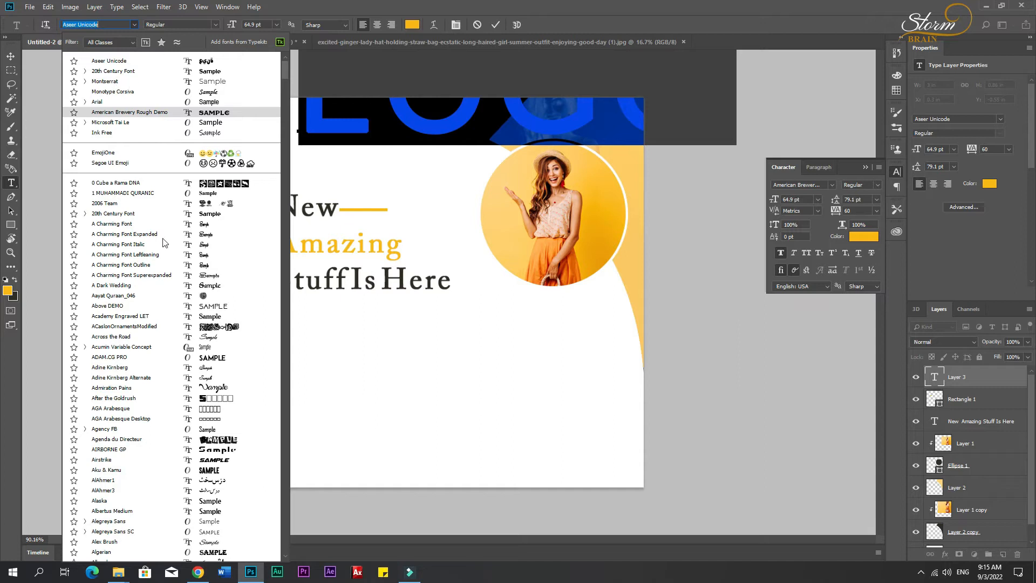
click(290, 242)
click(214, 25)
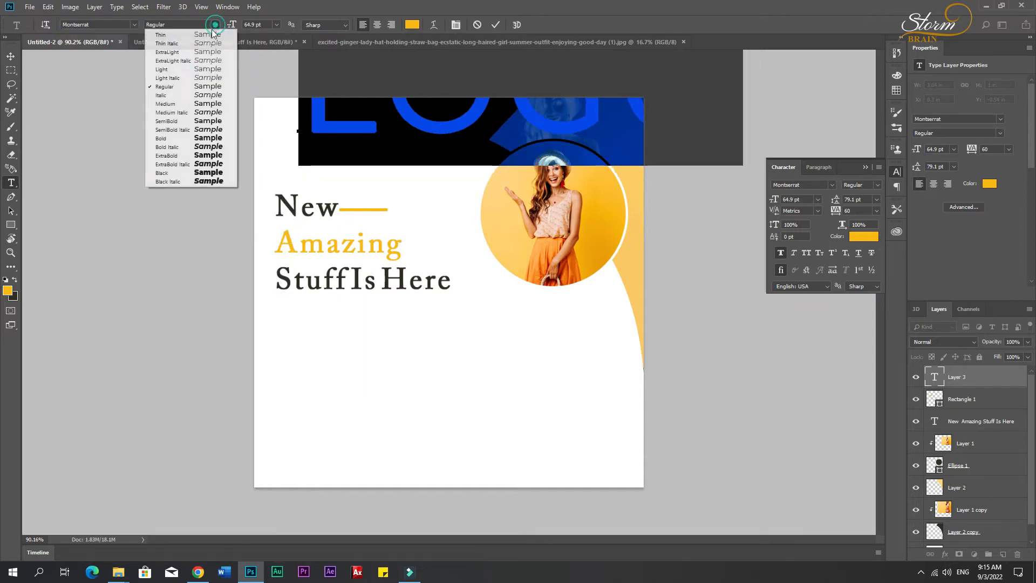
click(165, 139)
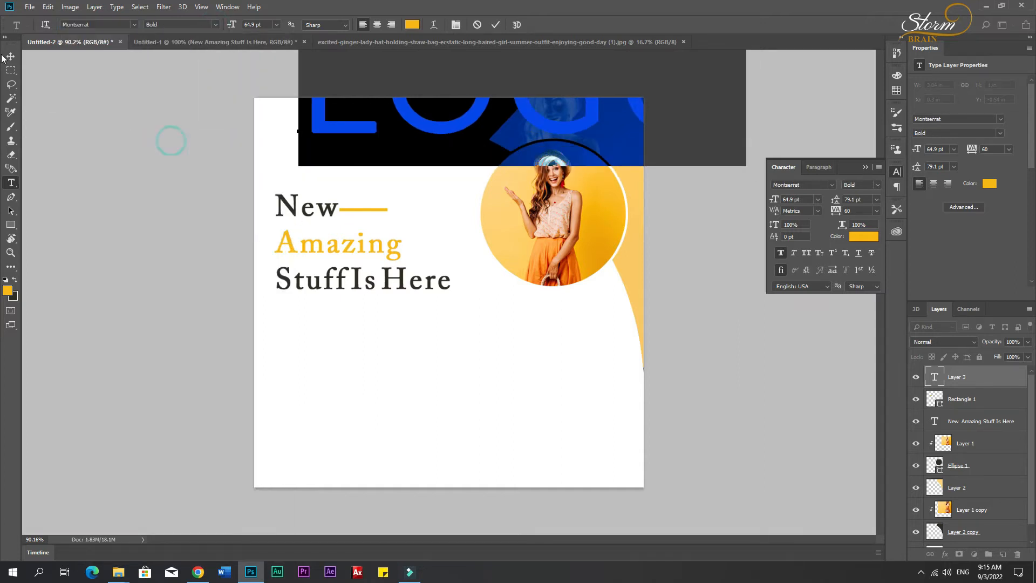
Scale the "LOGO" text down to 6.11 pt and place it above the heading, in line with the heading's left edge.
click(11, 56)
key(ctrl+t)
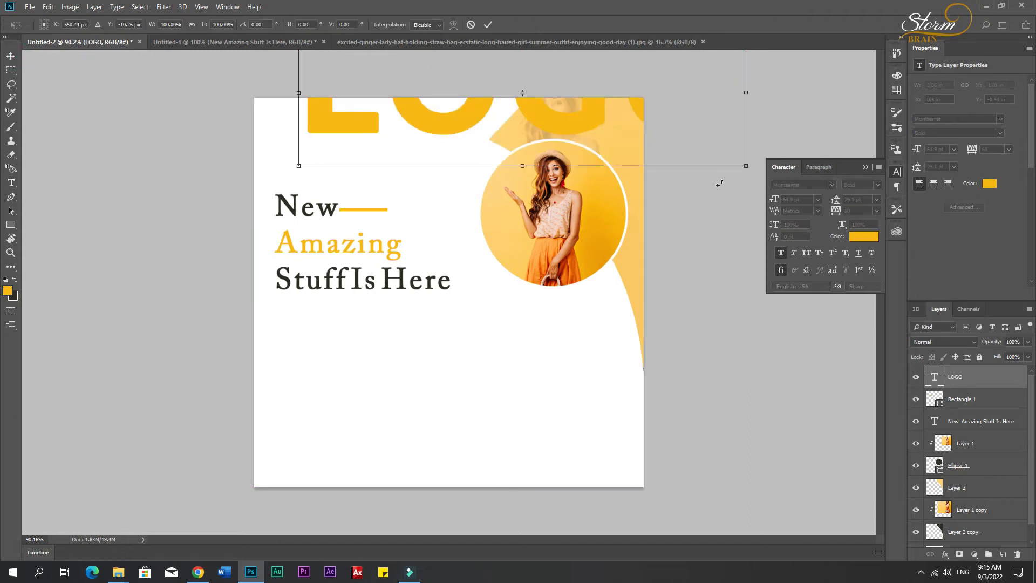
drag(747, 166, 309, 132)
key(Return)
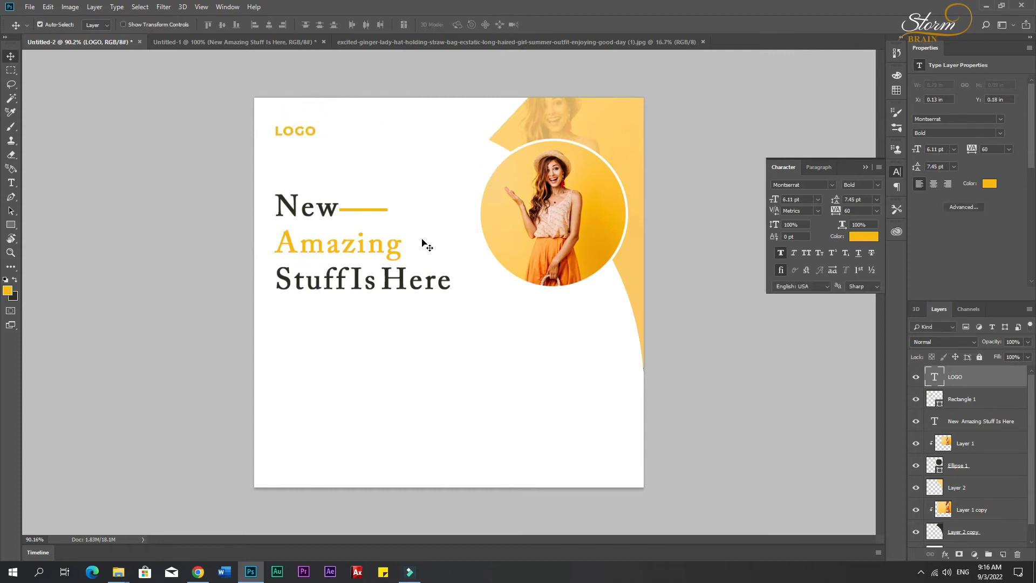
click(457, 383)
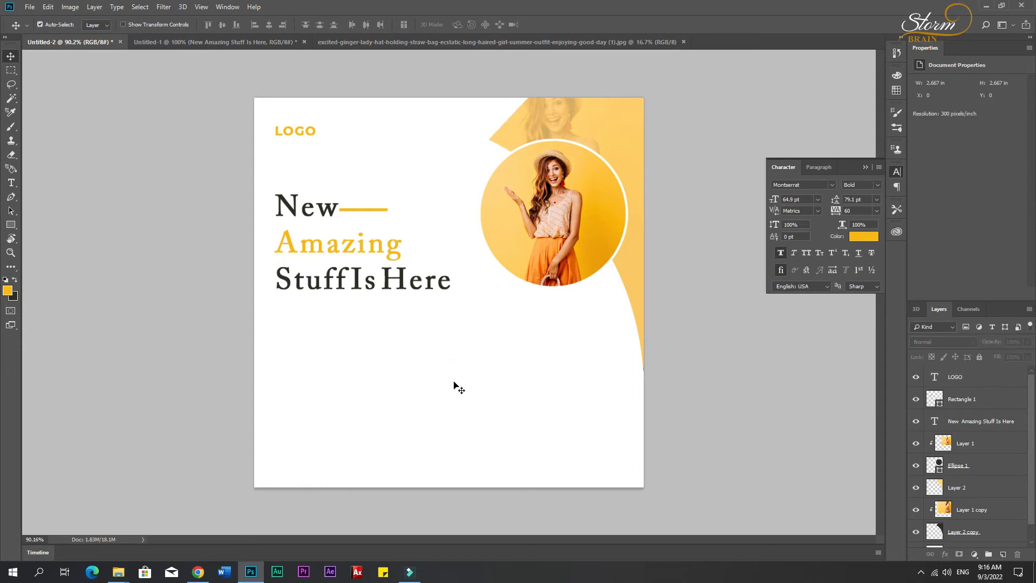
Copy the line "Shop Today And Get 20% Discount" from the Untitled-1 document into a new text layer below the heading.
click(227, 41)
double_click(437, 348)
key(ctrl+c)
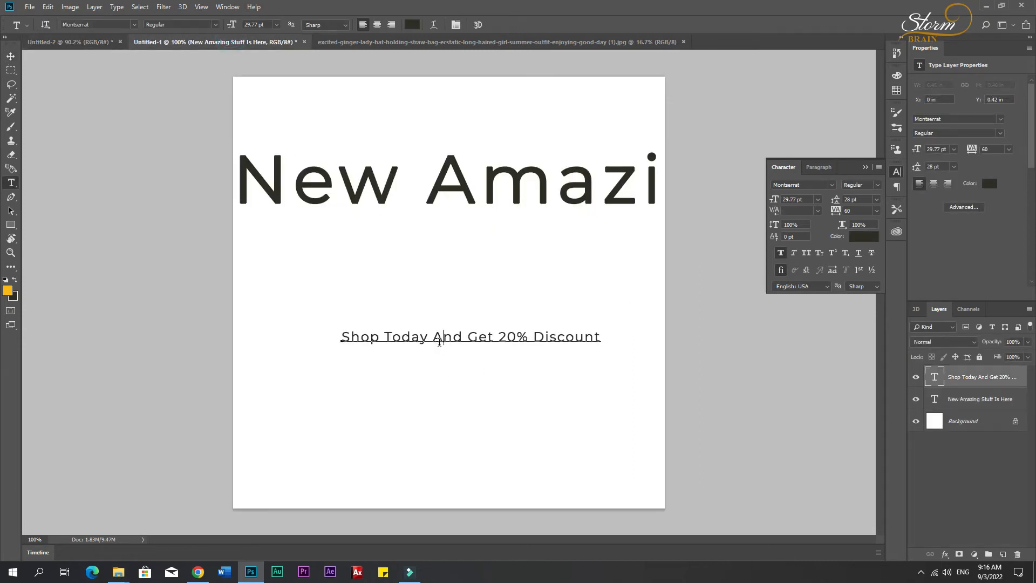
click(73, 42)
click(322, 346)
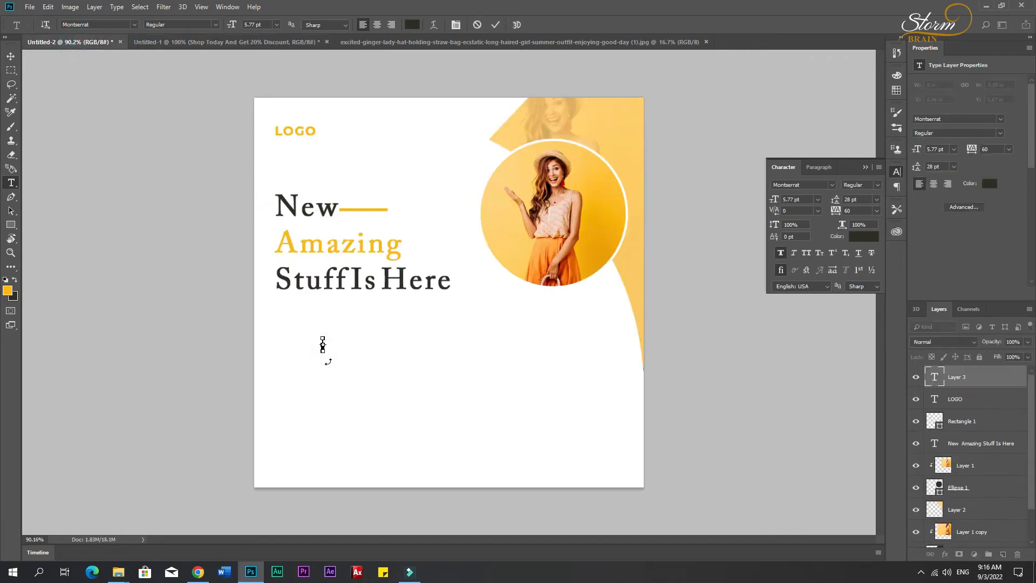
key(ctrl+v)
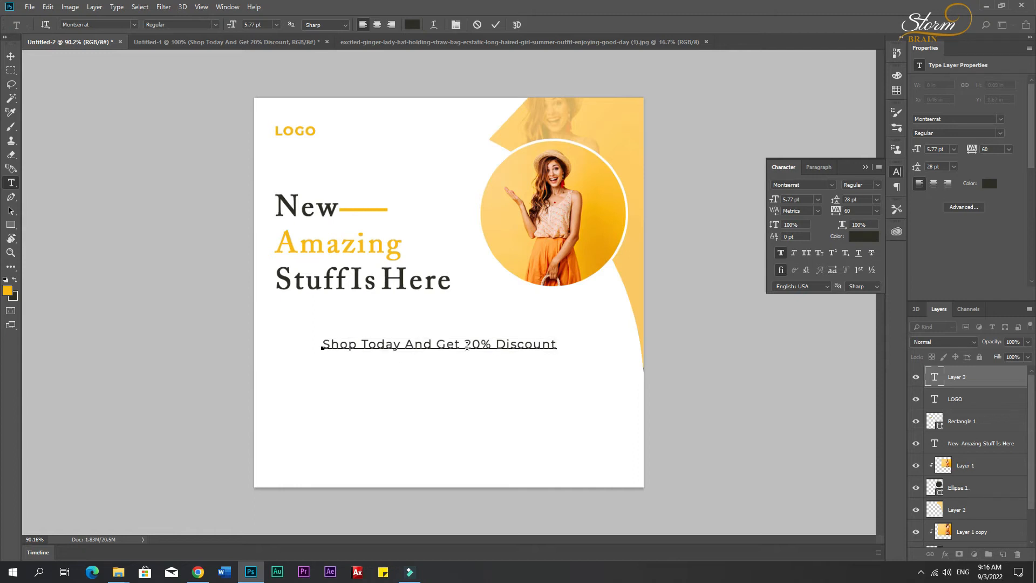
Make the words "20% Discount" in the pasted line bold.
drag(464, 346, 578, 343)
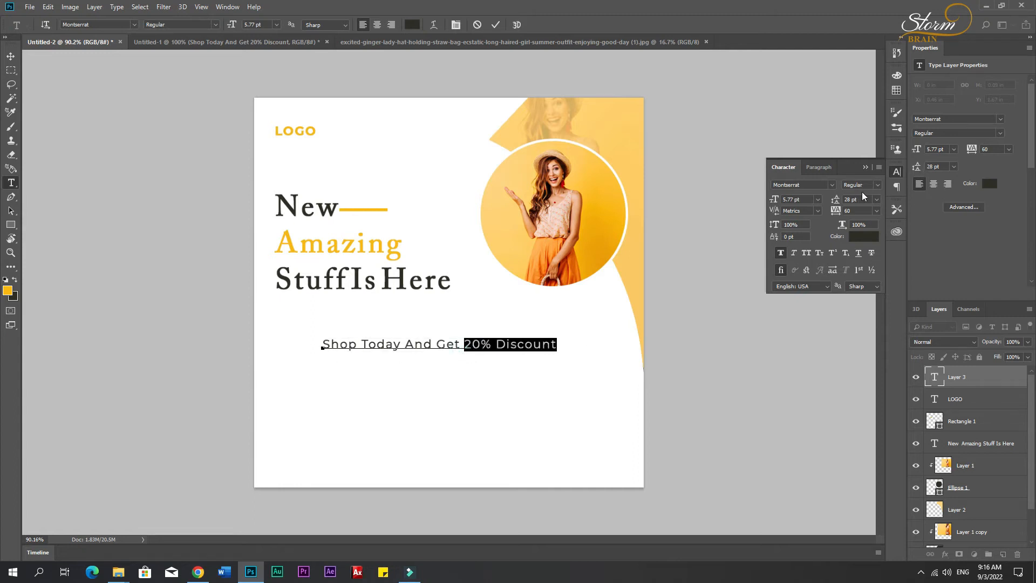
click(876, 187)
click(864, 297)
Place the discount line under the heading in line with its left edge, leaving a slightly larger gap above it.
click(10, 55)
drag(484, 347, 435, 321)
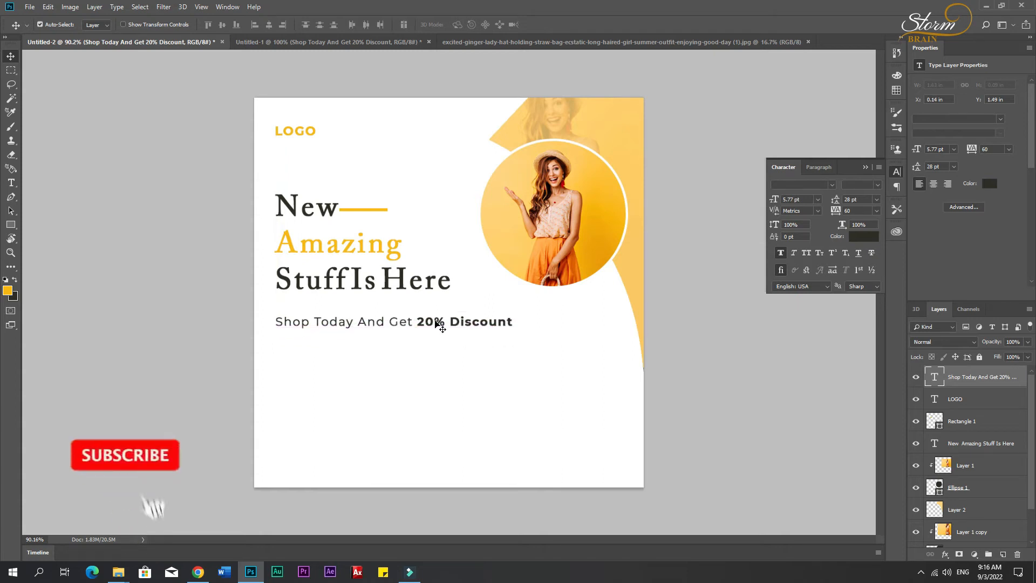
click(435, 390)
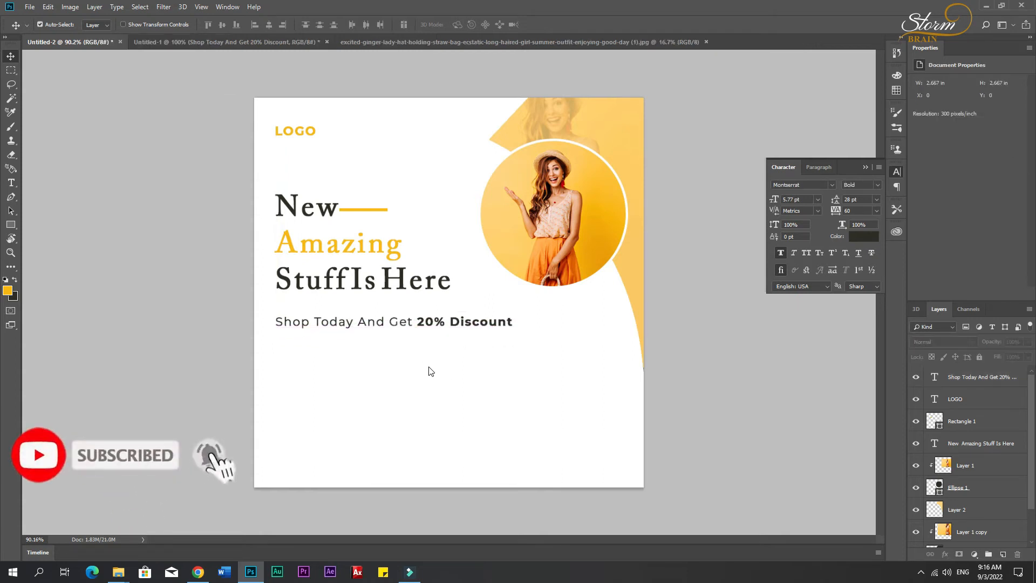
click(433, 329)
drag(435, 331, 435, 343)
click(437, 387)
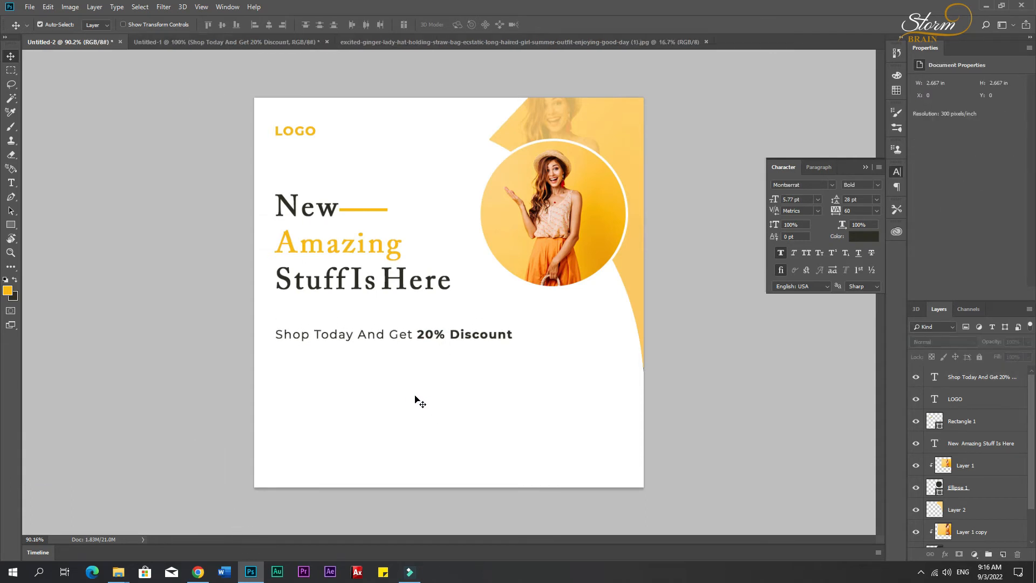
Draw a golden 146 × 48 px rectangle without stroke below the discount line and round its corners to 10 px.
click(11, 224)
click(43, 227)
mouse_move(286, 373)
mouse_down()
mouse_move(377, 413)
mouse_move(407, 394)
mouse_move(357, 395)
mouse_up()
click(145, 23)
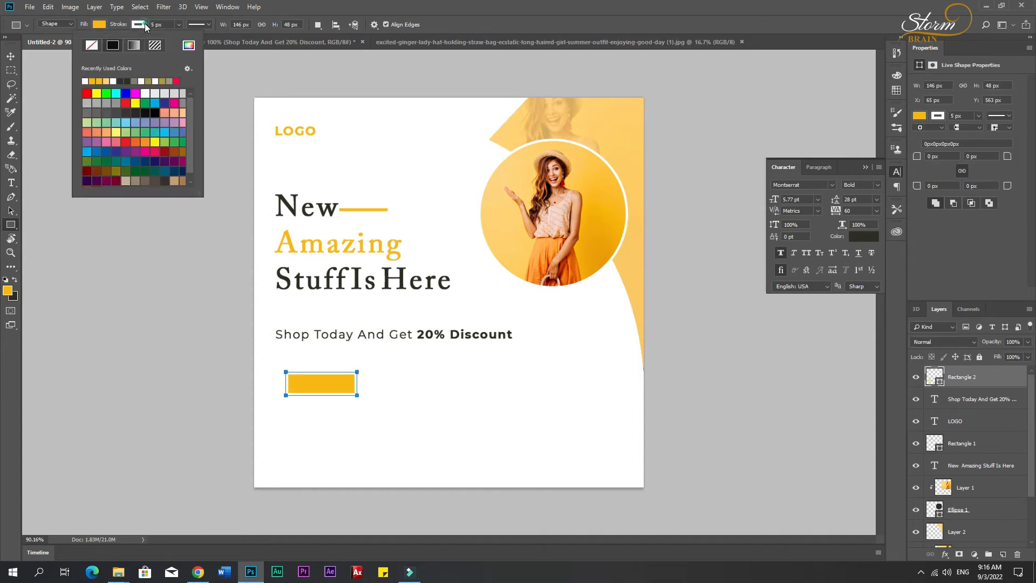
click(92, 45)
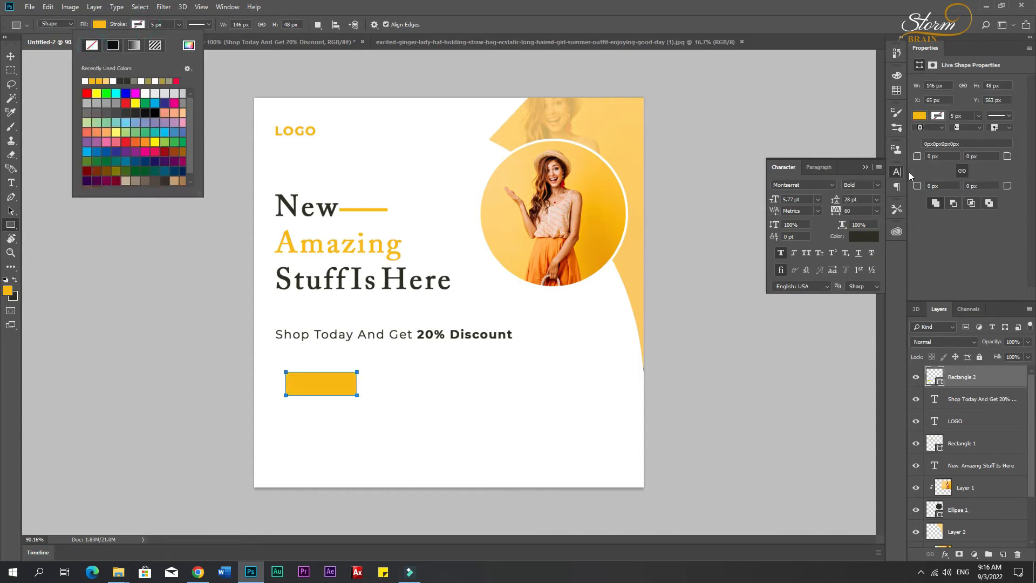
drag(916, 163, 922, 163)
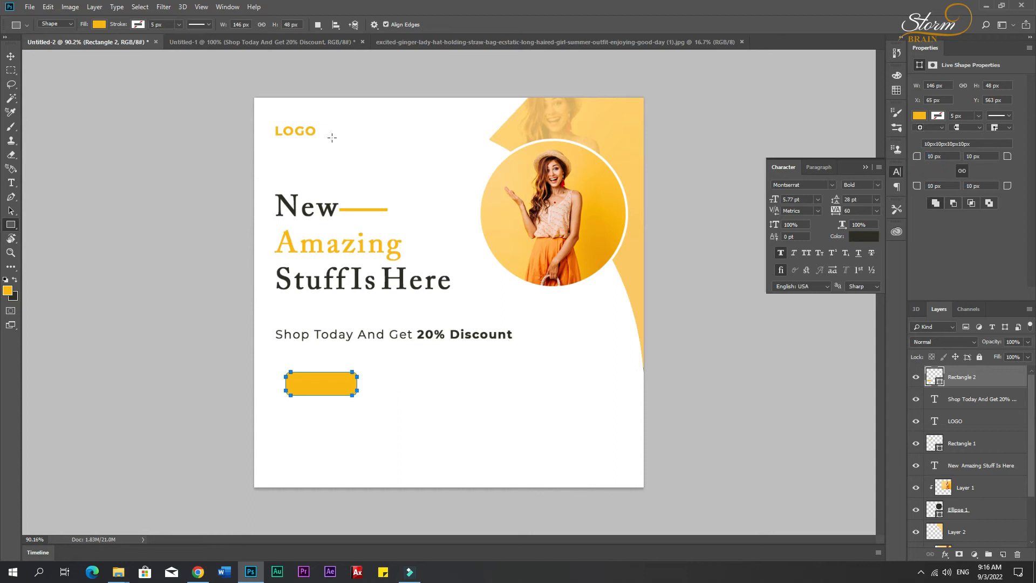
Move the rounded rectangle to the heading's left edge and shift the discount line slightly to the right.
click(11, 57)
drag(319, 382, 309, 383)
drag(302, 334, 307, 336)
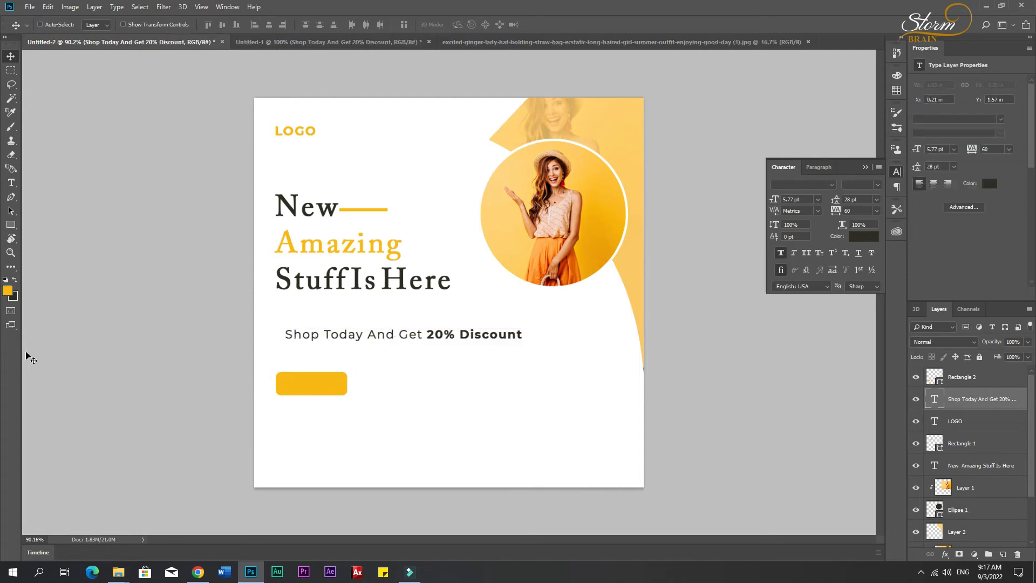
Show the rulers and place a vertical guide along the left edge of the heading and logo.
key(ctrl+r)
click(294, 278)
drag(33, 364, 235, 389)
drag(28, 389, 281, 405)
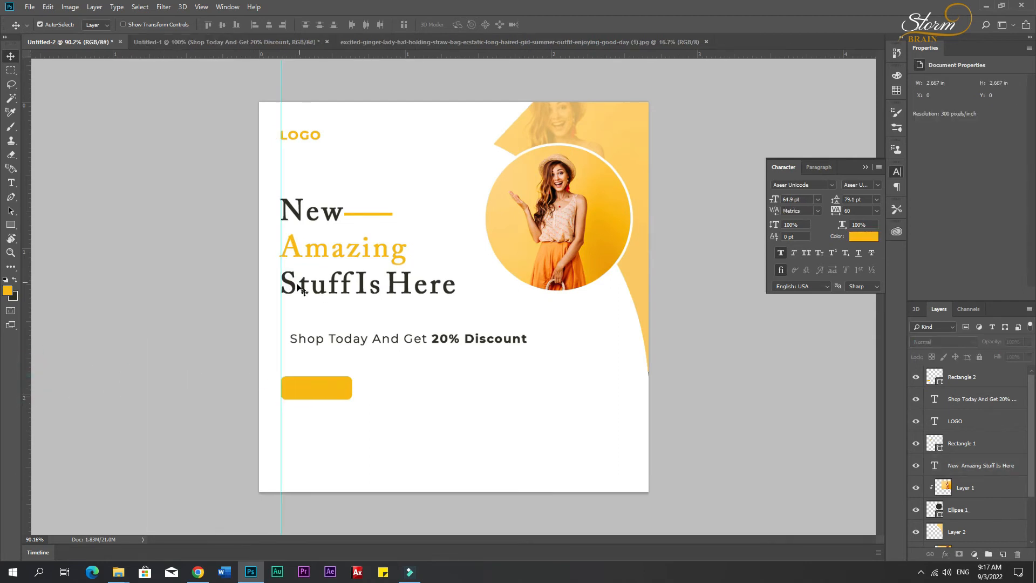
click(300, 290)
mouse_move(280, 308)
mouse_down()
mouse_move(288, 308)
mouse_move(278, 324)
mouse_up()
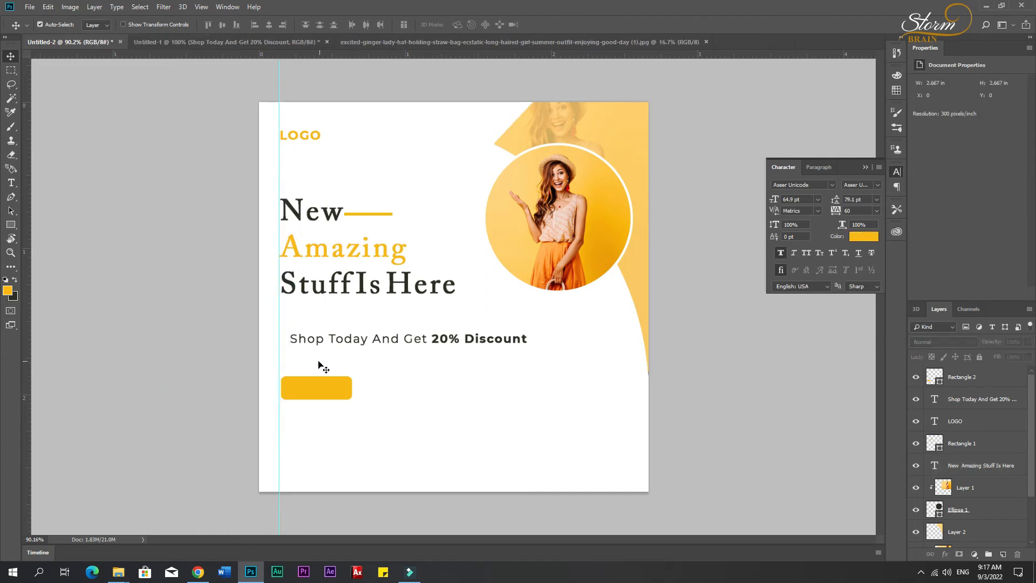
Move the discount line left so that it starts at the vertical guide.
click(309, 340)
key(ctrl+t)
drag(321, 344, 310, 344)
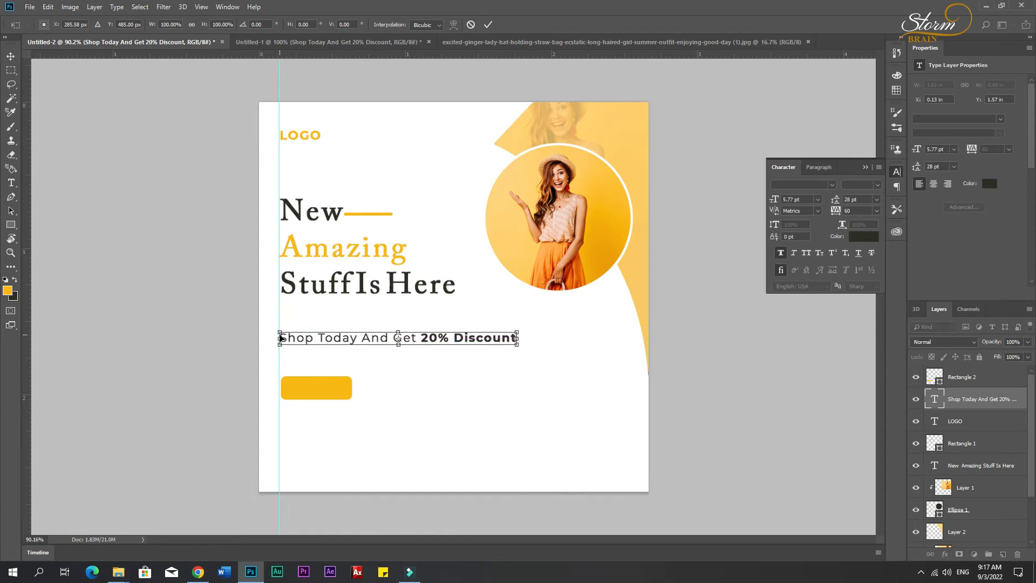
key(Return)
Nudge the golden rounded rectangle to the vertical guide, slightly lower, and remove the guide.
click(306, 393)
key(ctrl+t)
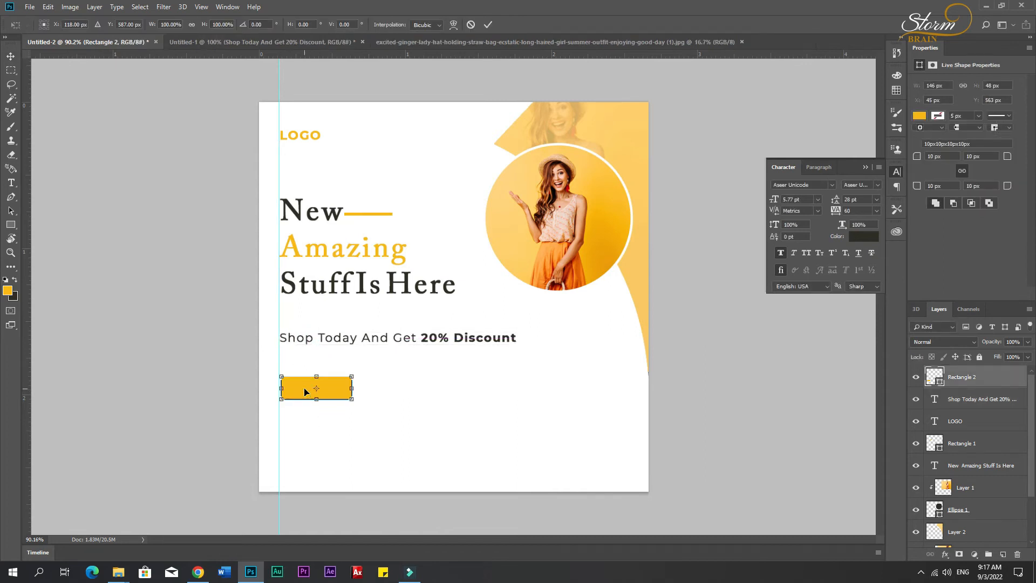
drag(326, 397, 324, 399)
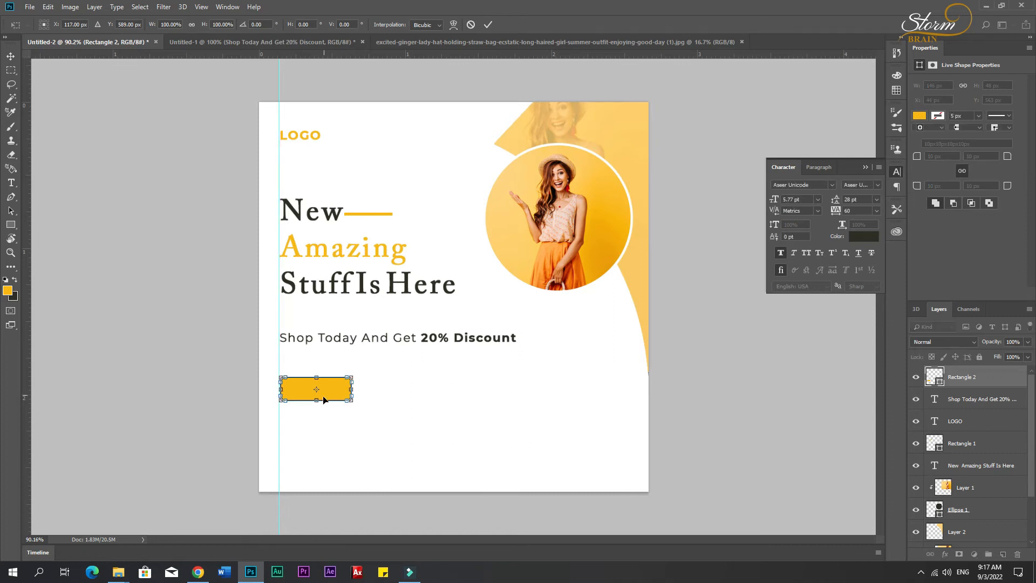
key(Return)
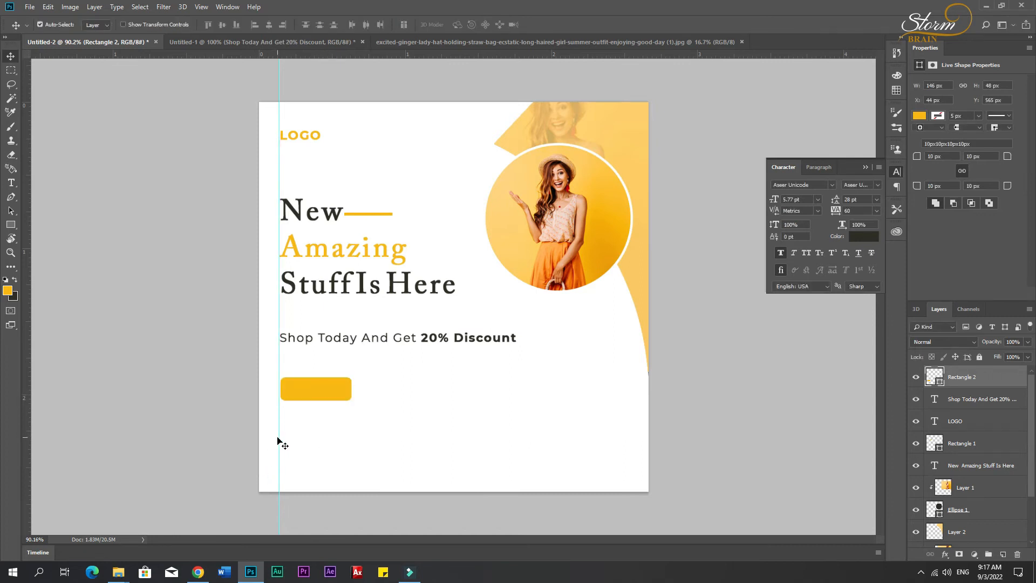
drag(279, 442, 10, 429)
Add a text layer reading "Shop Now" below the golden rounded rectangle.
key(t)
click(325, 435)
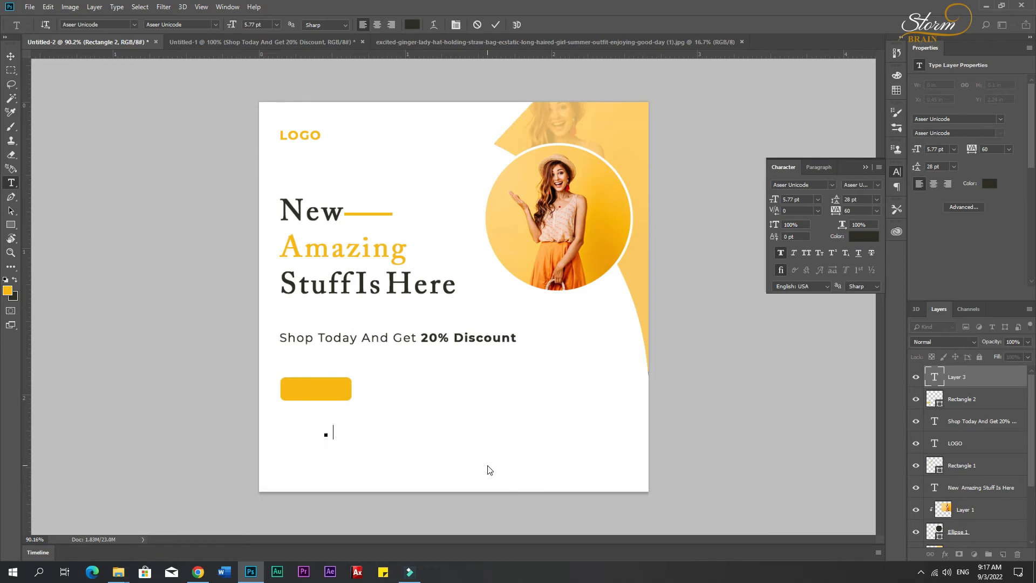
key(BackSpace)
key(BackSpace)
key(BackSpace)
key(BackSpace)
Set the "Shop Now" text to the Montserrat font in Bold.
key(ctrl+a)
click(135, 23)
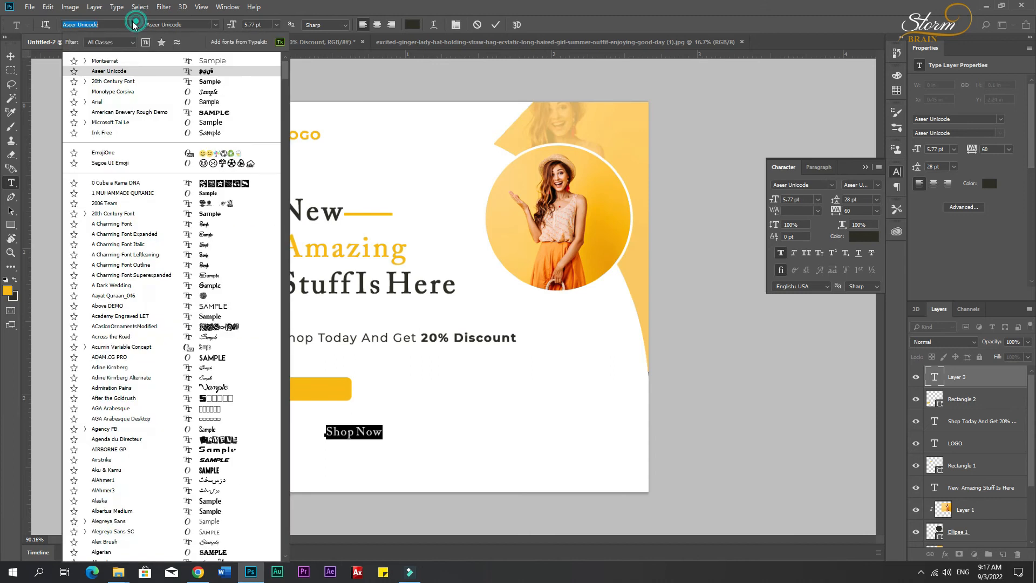
click(113, 62)
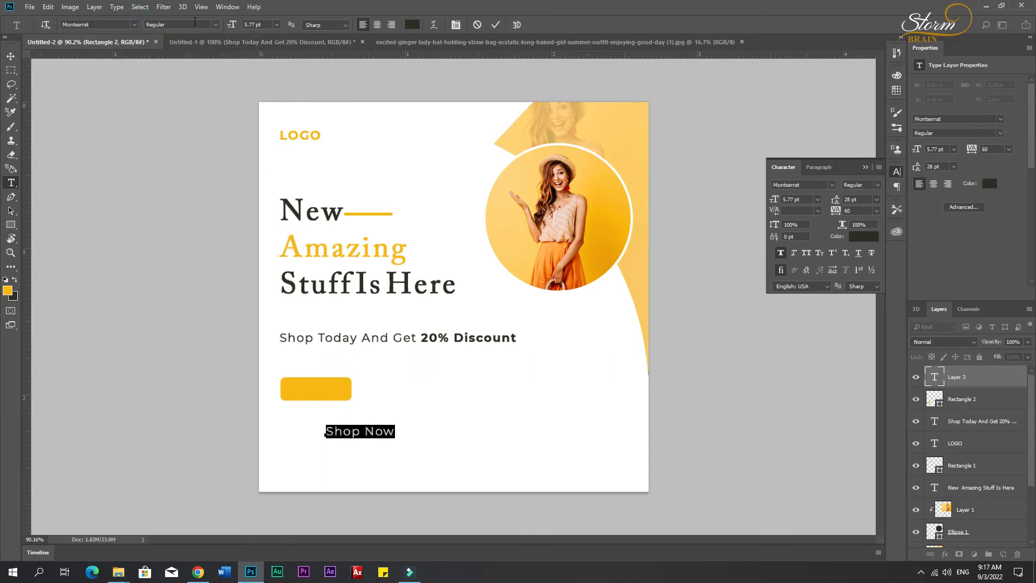
click(214, 24)
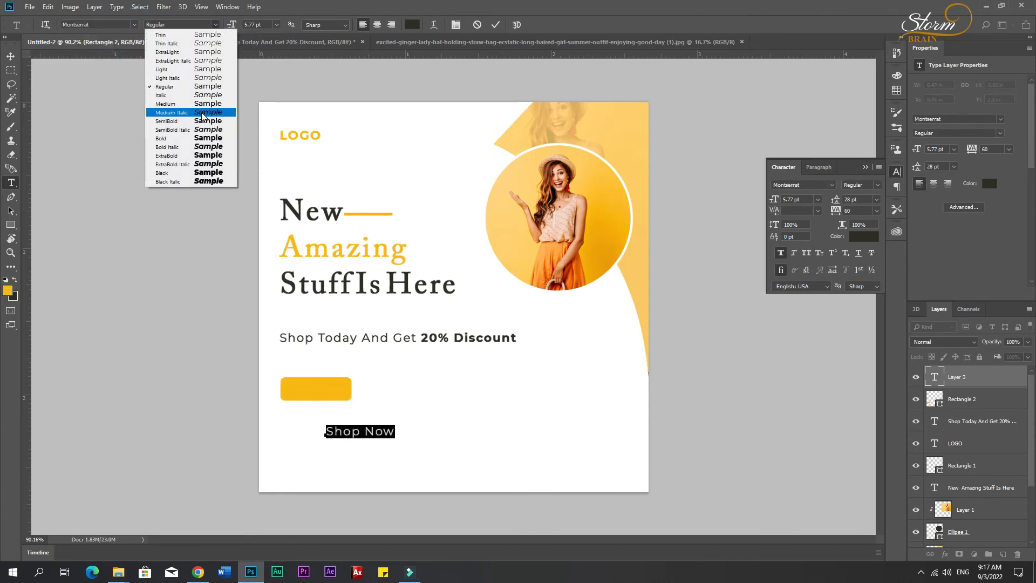
click(163, 138)
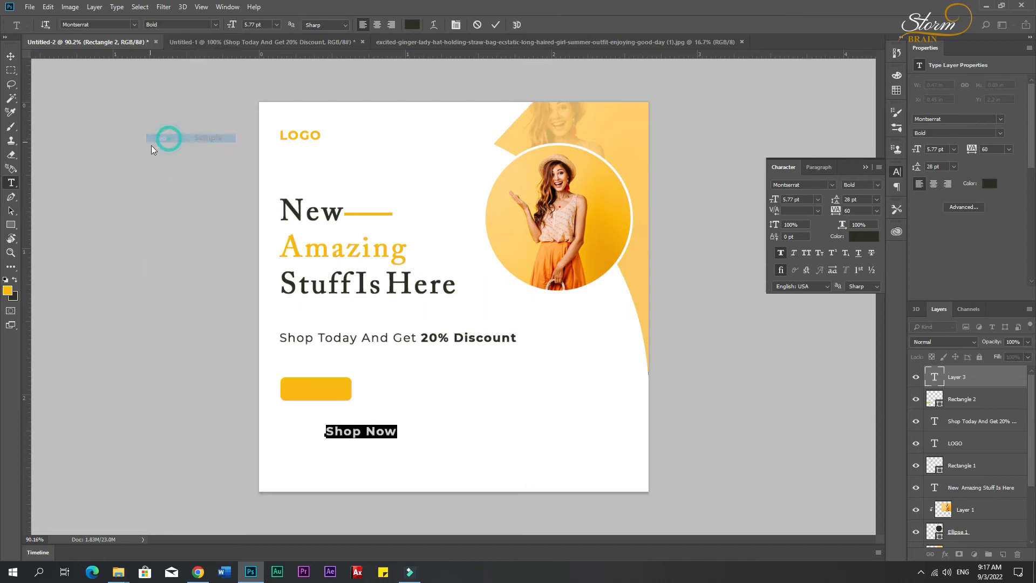
Move the "Shop Now" text onto the golden rounded rectangle and widen the rectangle to 177 px.
click(11, 56)
drag(356, 434, 366, 389)
click(319, 400)
key(ctrl+t)
key(Return)
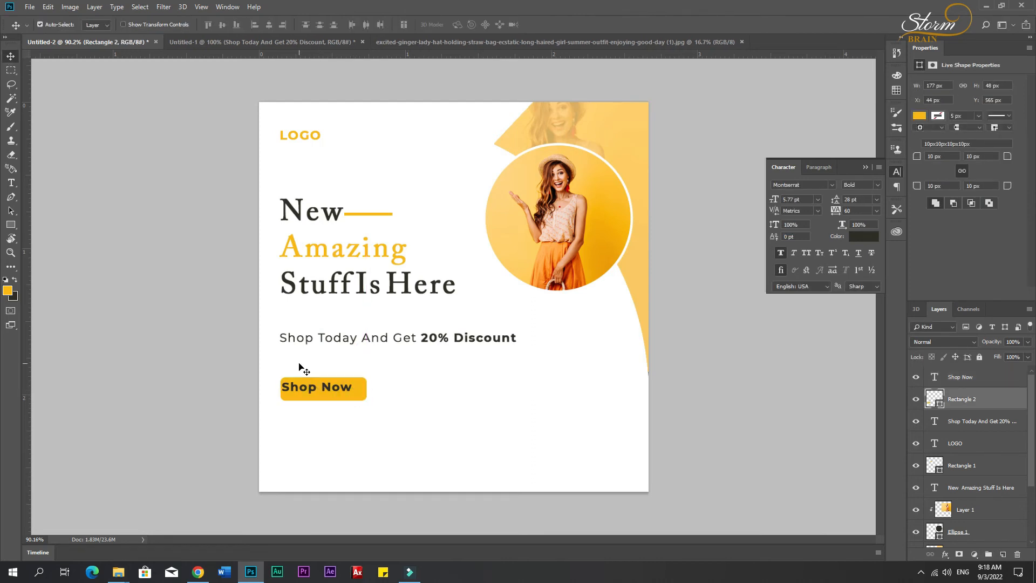
Centre the "Shop Now" text horizontally and vertically on the golden rounded rectangle.
click(329, 398)
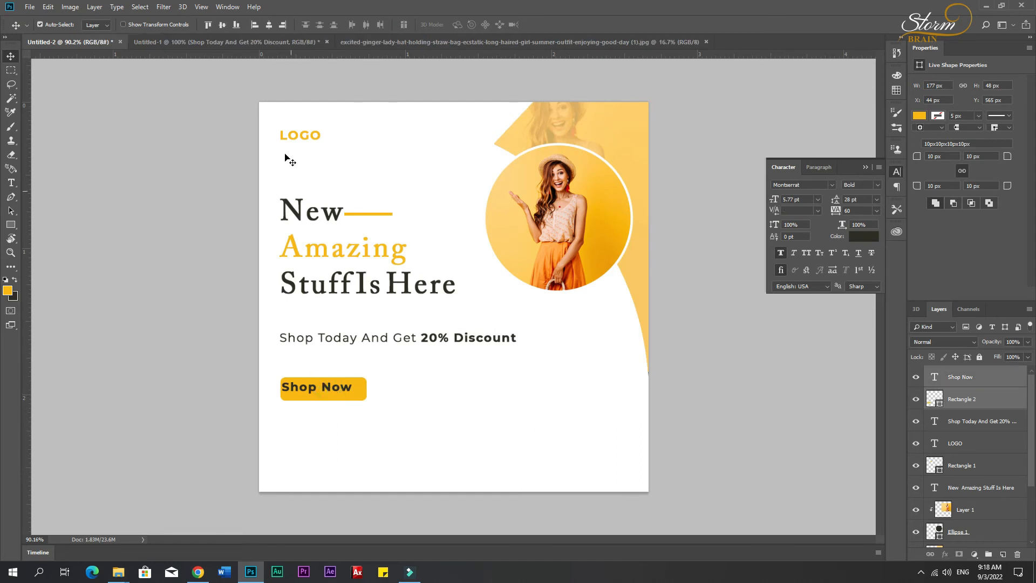
click(269, 24)
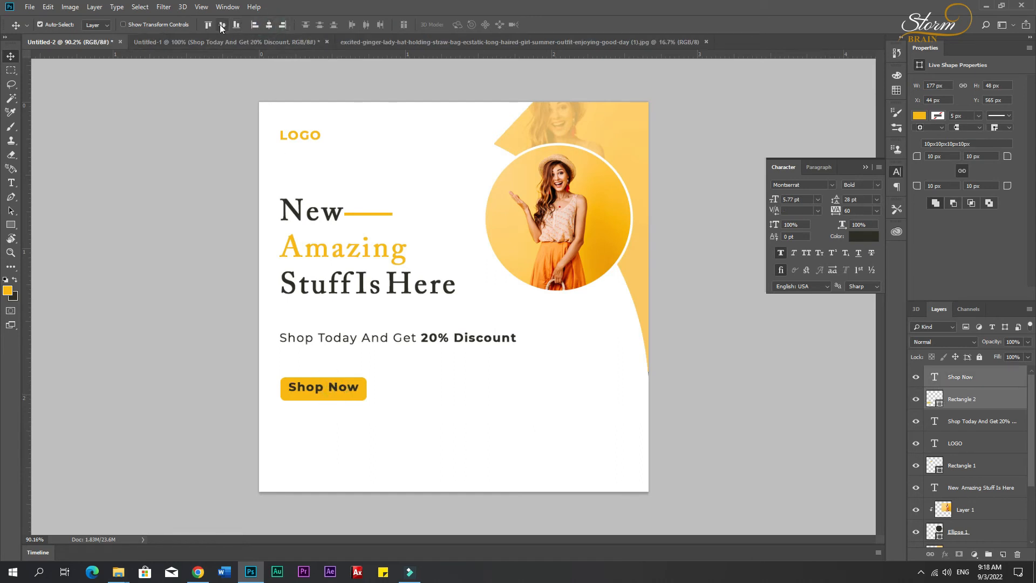
click(222, 25)
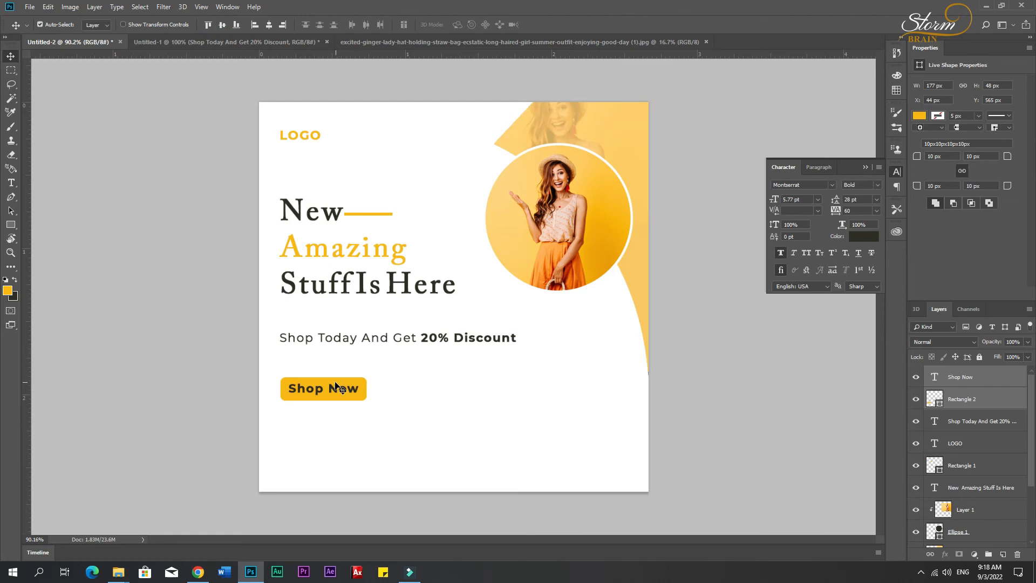
click(351, 443)
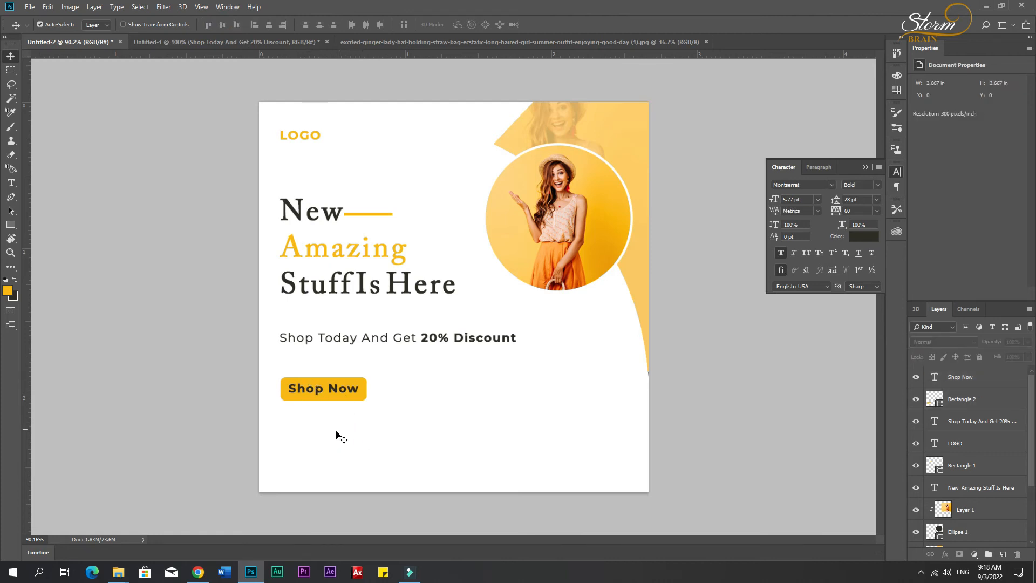
Move the "Shop Now" text and its golden rectangle together slightly lower, placing the rectangle at Y 572 px.
click(323, 396)
shift+click(323, 397)
drag(323, 397, 325, 400)
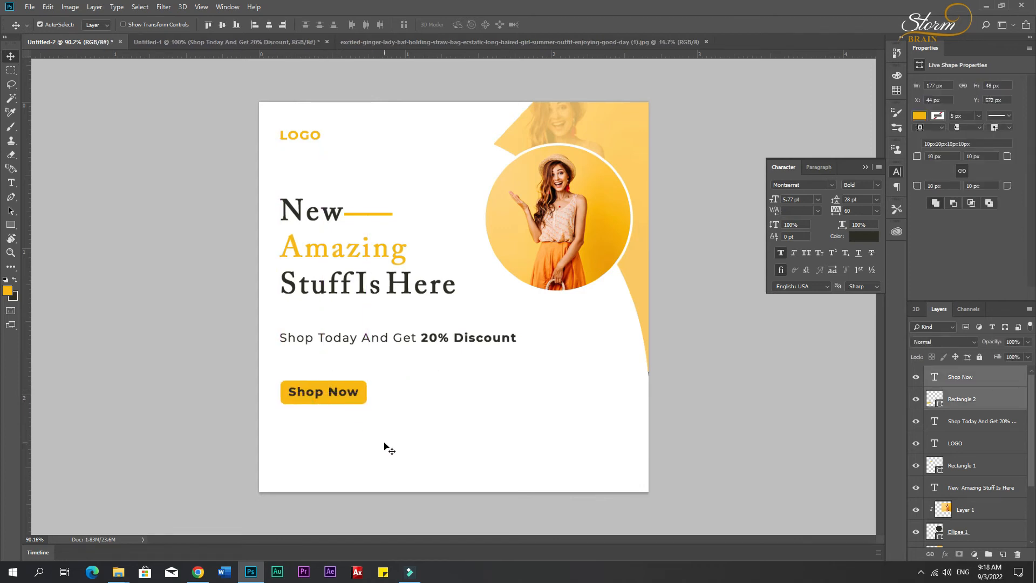
click(385, 444)
Draw a golden rectangle about 150 × 129 px overlapping the lower-left corner of the canvas.
click(10, 225)
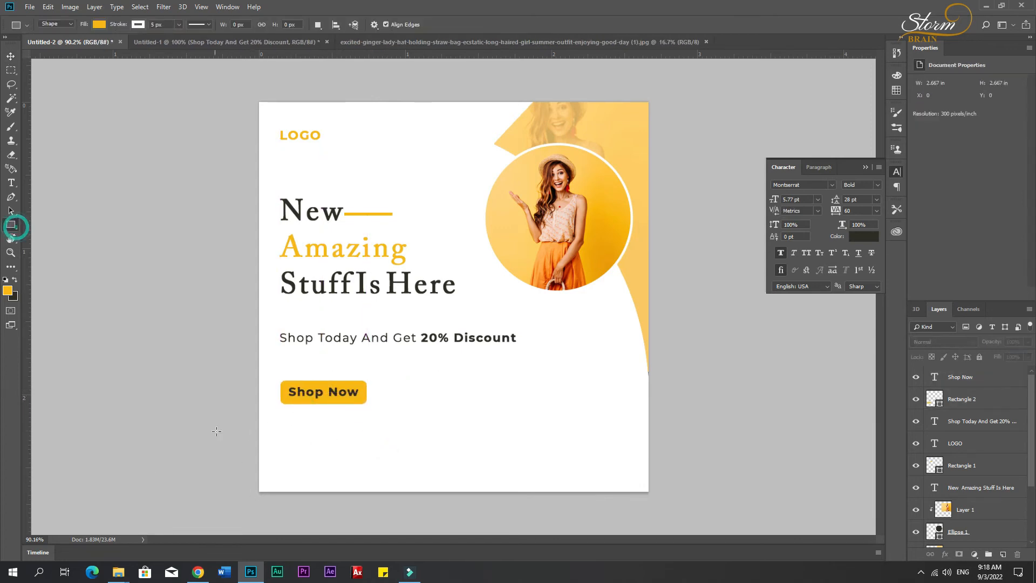
drag(247, 438, 320, 501)
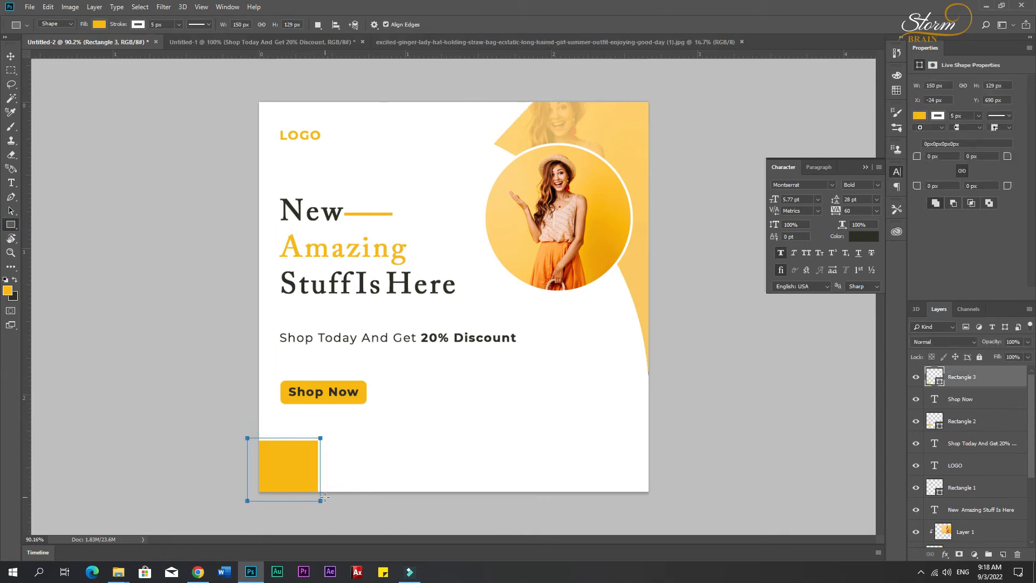
click(10, 57)
Warp the golden corner rectangle into a two-lobed curved shape by pulling its outer corner and curve handles inward.
key(ctrl+t)
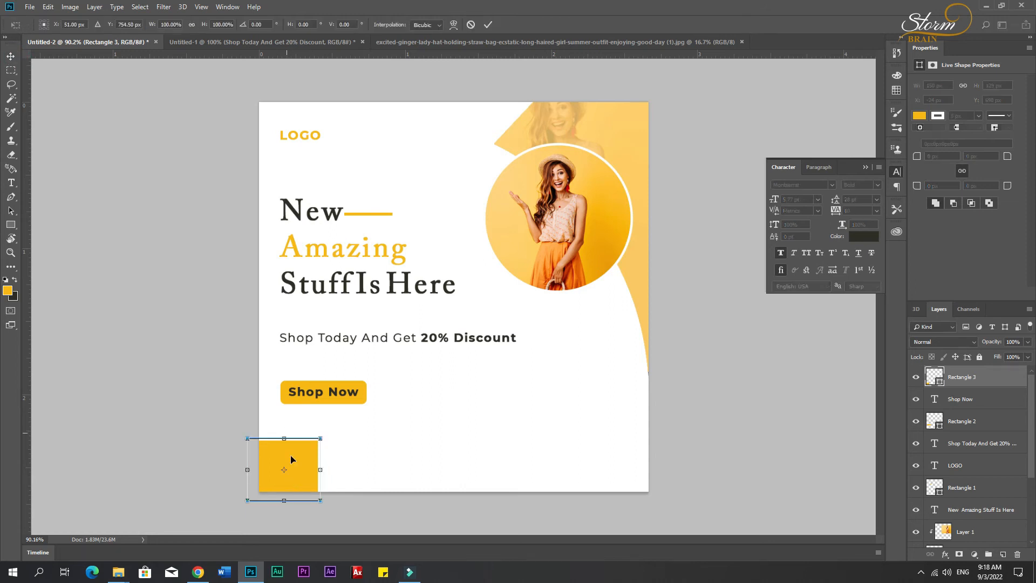
right_click(295, 484)
click(324, 396)
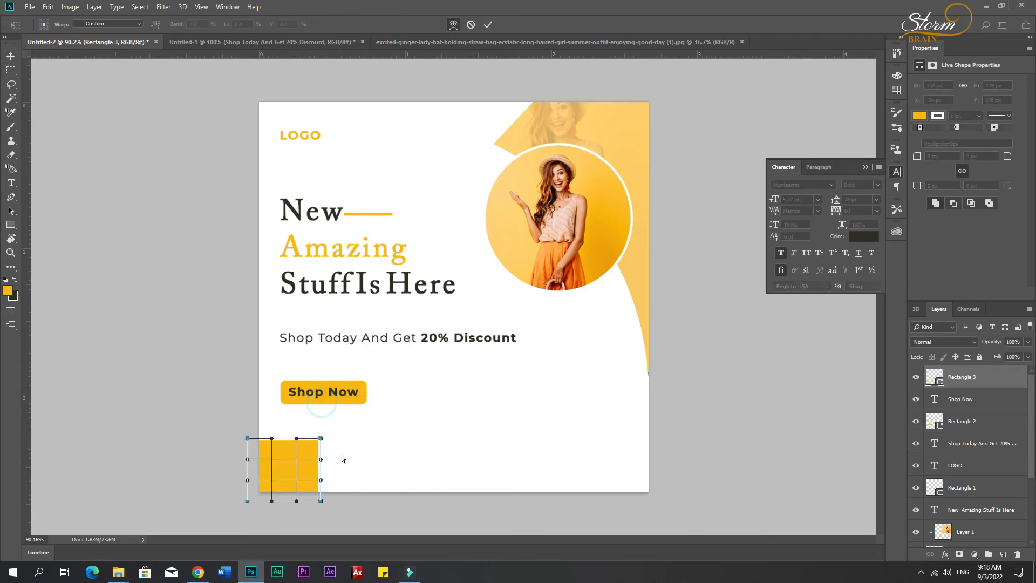
drag(321, 438, 275, 484)
drag(269, 447, 247, 454)
mouse_move(315, 485)
mouse_down()
mouse_move(315, 493)
mouse_move(298, 486)
mouse_up()
key(Return)
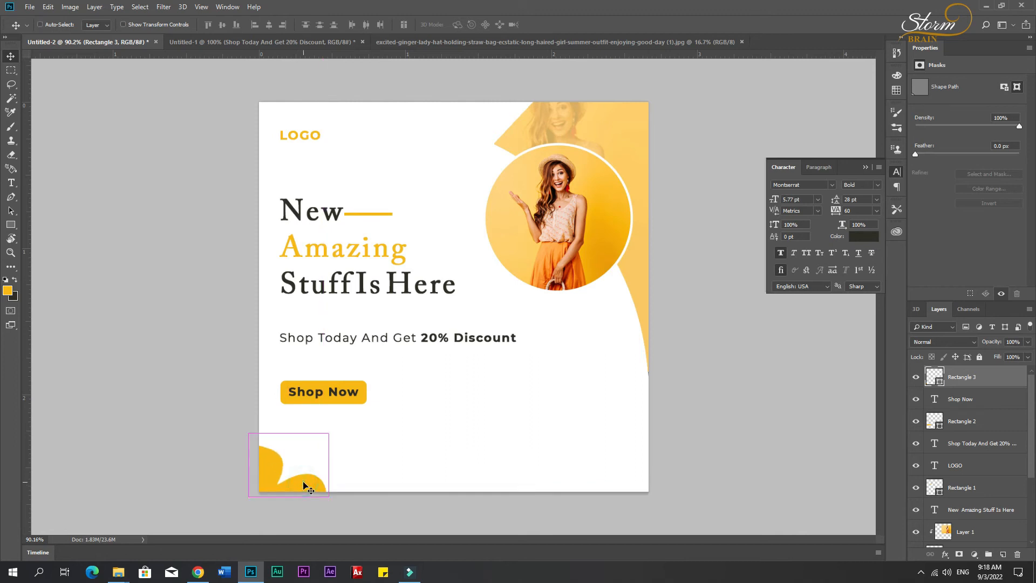
Duplicate the warped corner shape and shift the copy slightly upward.
key(ctrl+j)
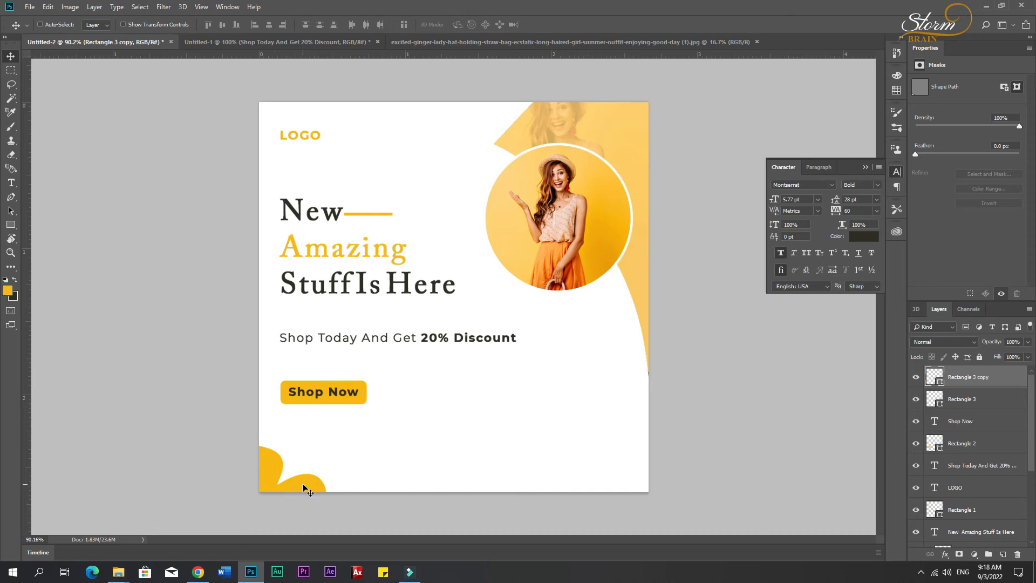
key(ctrl+t)
drag(301, 486, 304, 479)
key(Return)
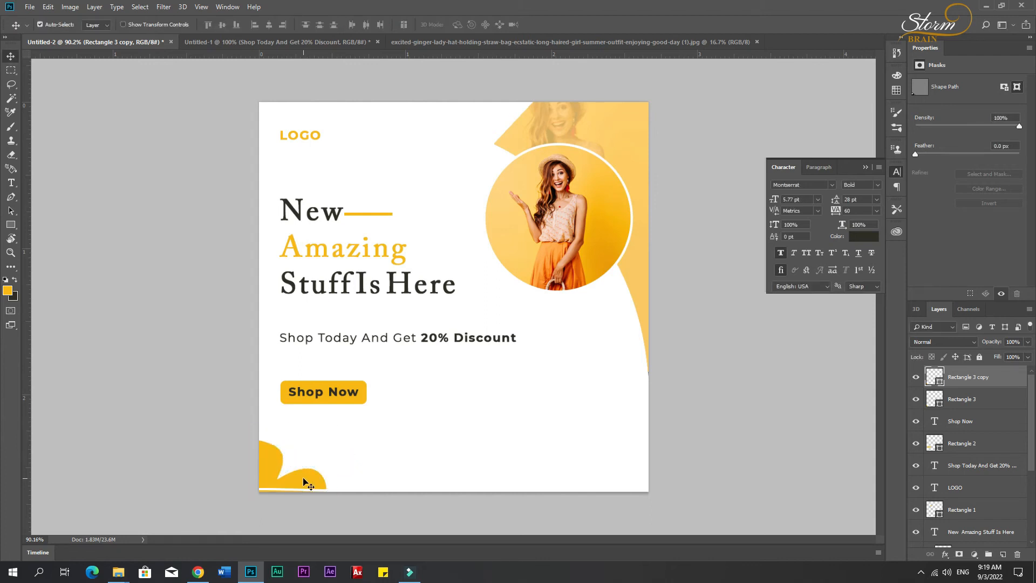
Remove the fill of the duplicated corner shape and give it a golden 5 px stroke.
click(12, 224)
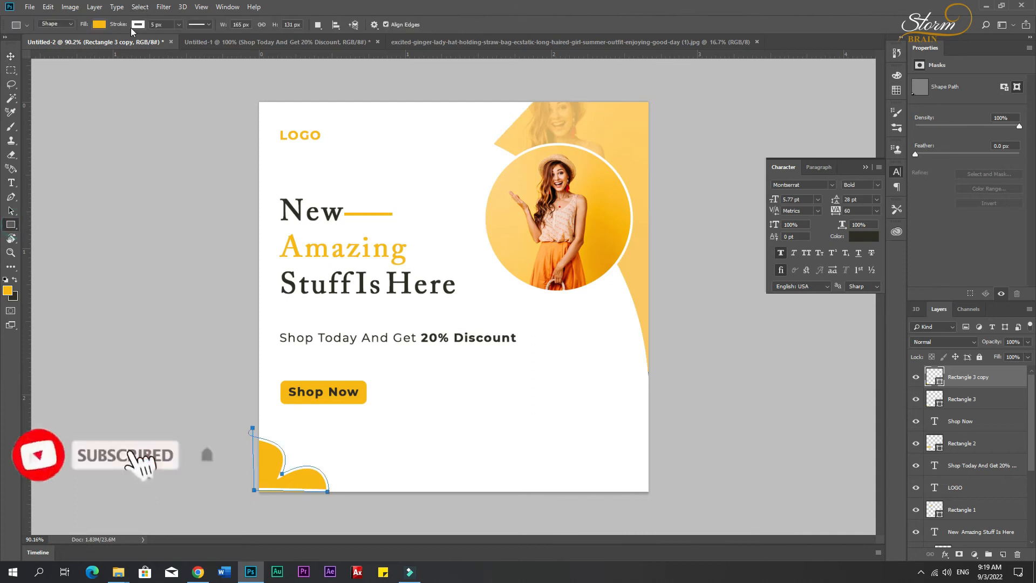
click(100, 25)
click(53, 49)
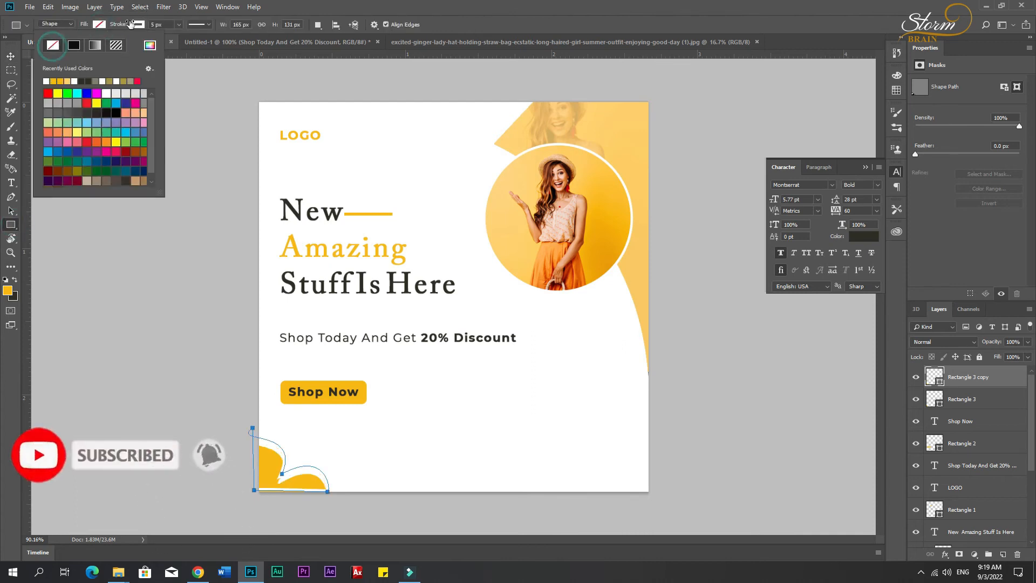
click(138, 24)
click(92, 81)
click(11, 55)
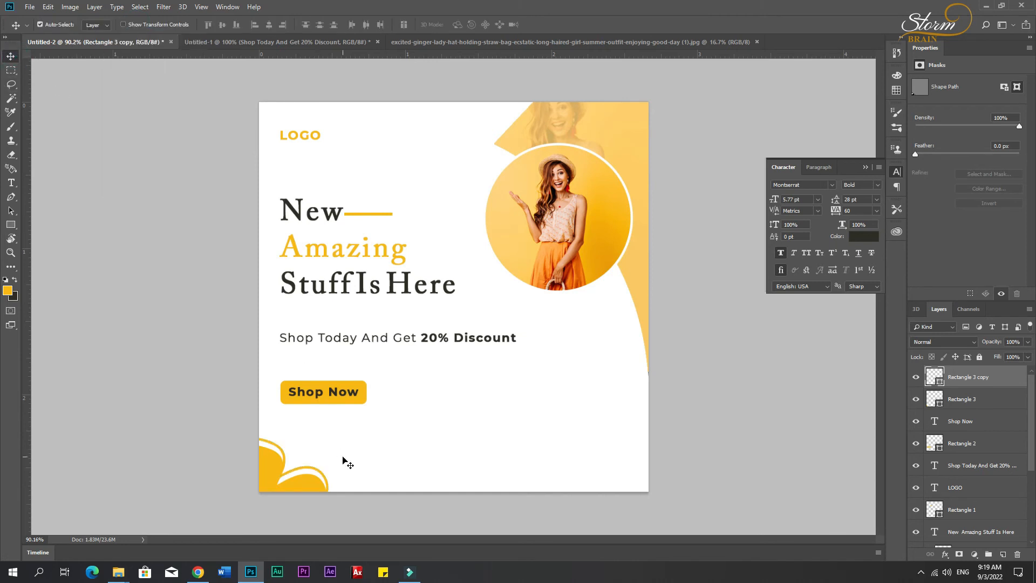
Nudge the golden outline a little right and down so it follows the filled corner shape with an even gap.
key(Right)
key(Right)
key(Right)
key(Right)
key(Right)
key(Right)
key(Right)
key(Right)
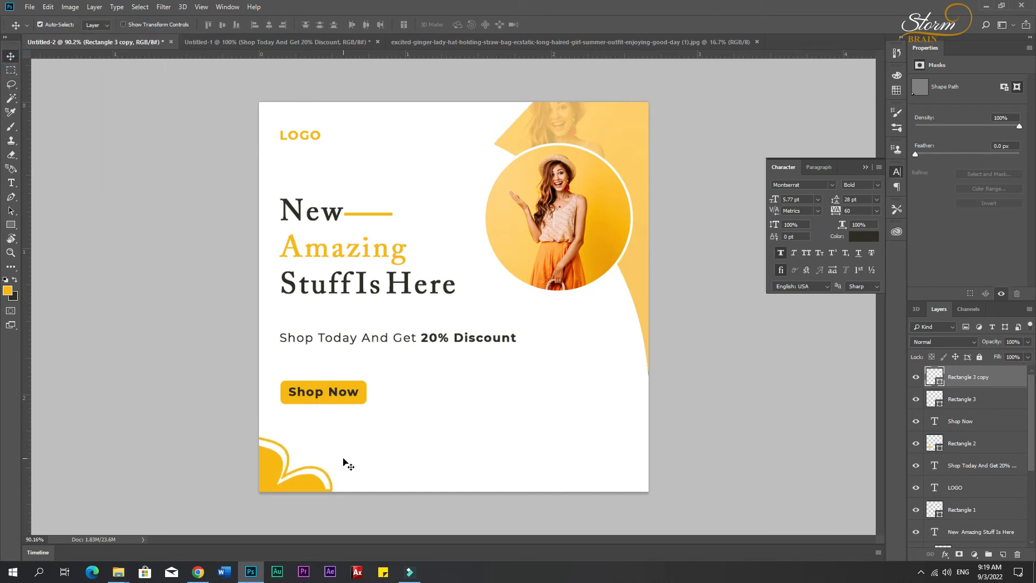
key(Down)
key(Down)
key(Down)
key(Left)
key(Left)
click(371, 523)
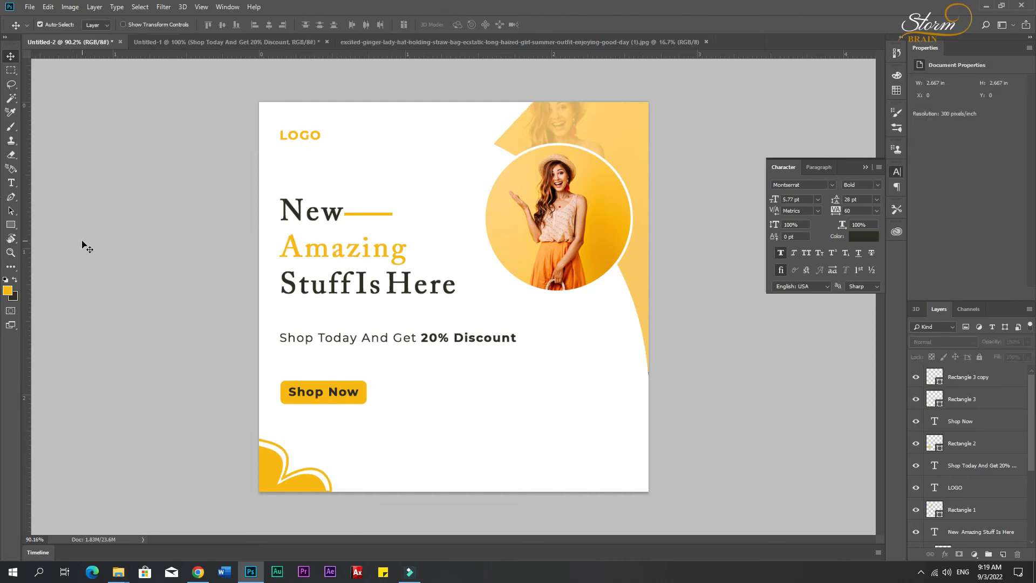
Draw a golden circle about 86 px in diameter in the empty area below the discount line.
click(11, 225)
click(46, 245)
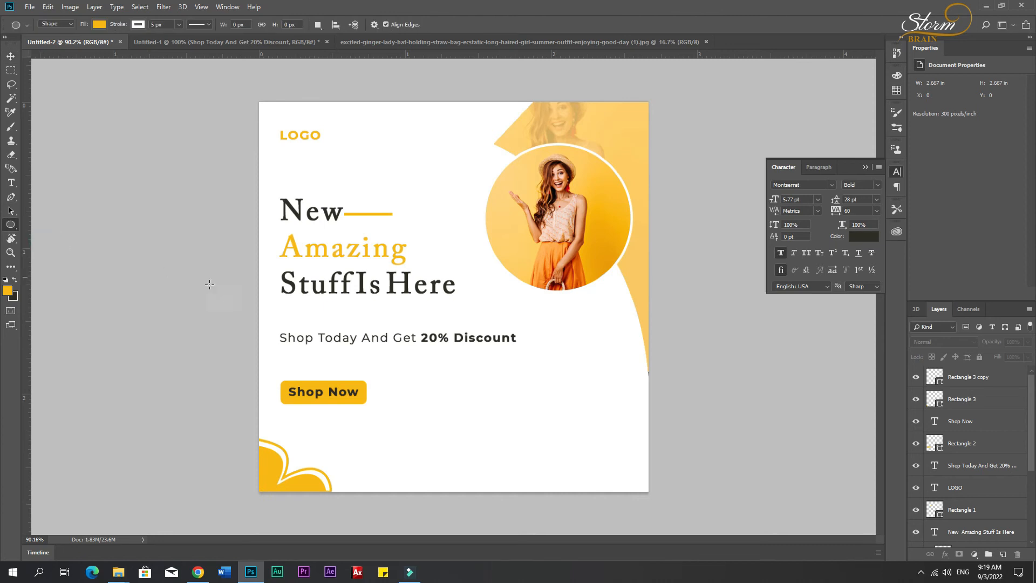
drag(496, 396, 554, 426)
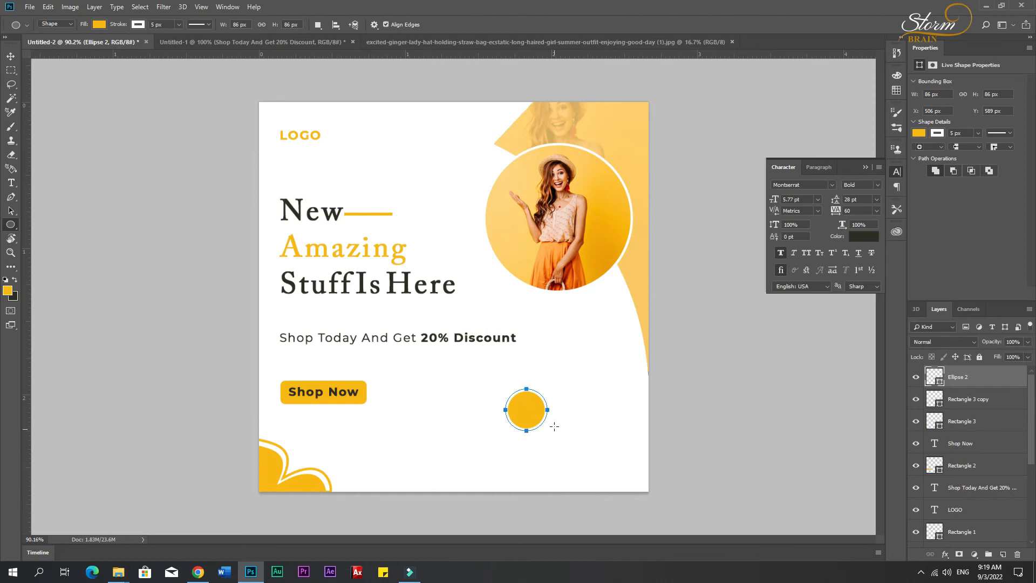
Remove the golden circle's stroke and set its layer to 52% opacity and 75% fill.
click(138, 24)
click(92, 50)
key(v)
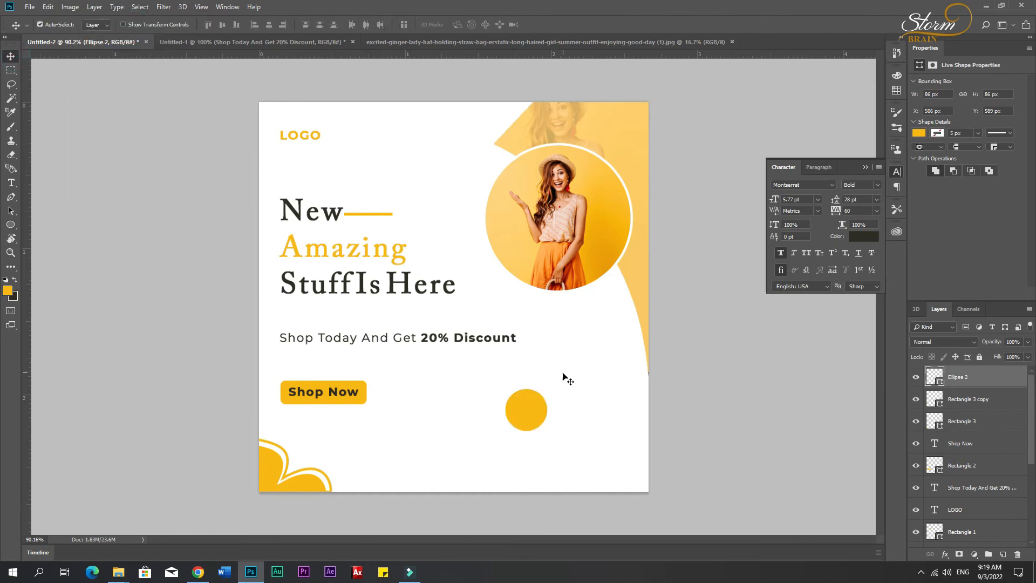
drag(999, 343, 983, 362)
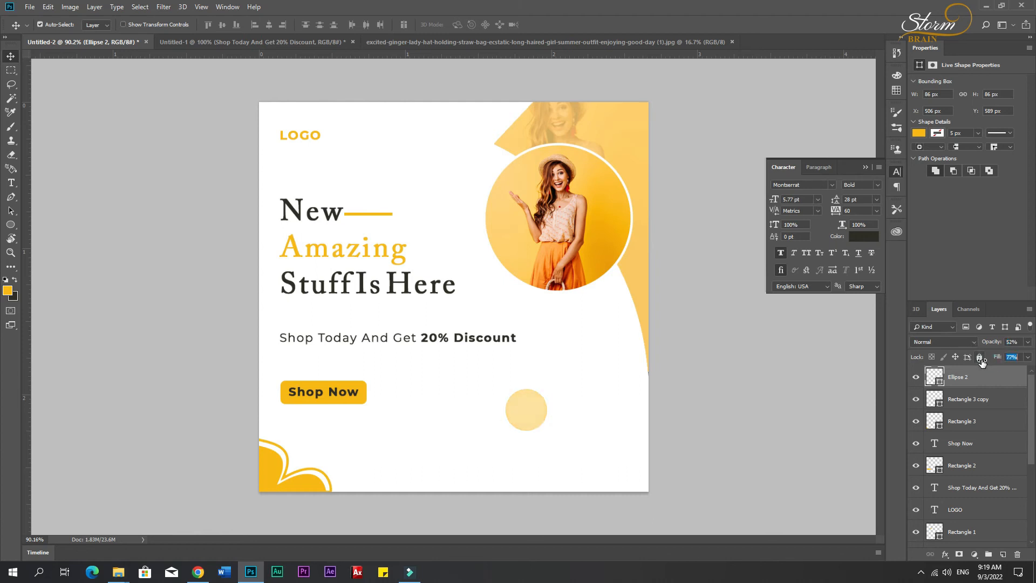
Duplicate the pale circle, scale the copy to 58 px overlapping the original's left edge, and place its layer beneath the original.
key(ctrl)
key(ctrl+j)
key(ctrl+t)
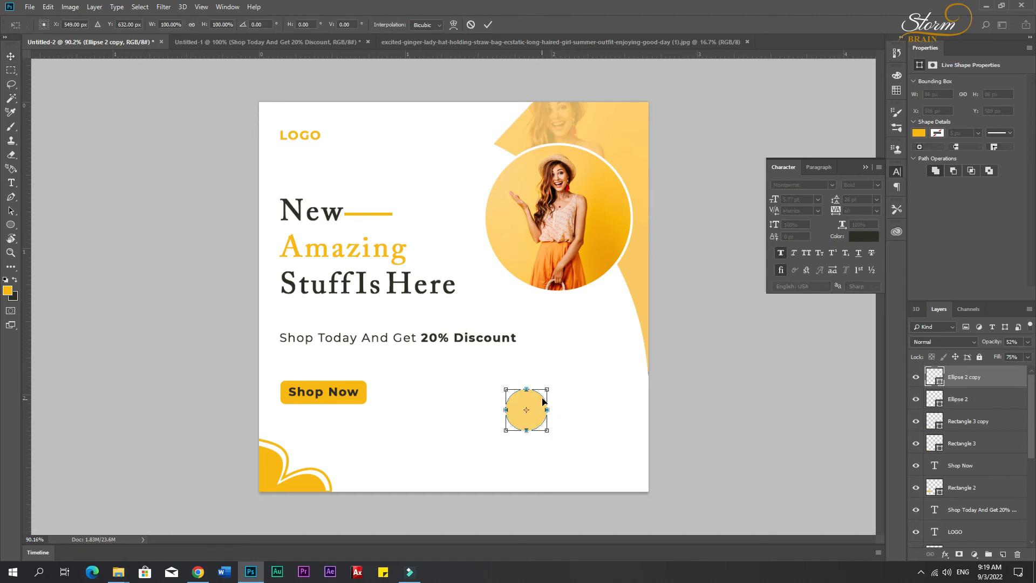
drag(547, 389, 516, 412)
key(Return)
drag(974, 380, 929, 415)
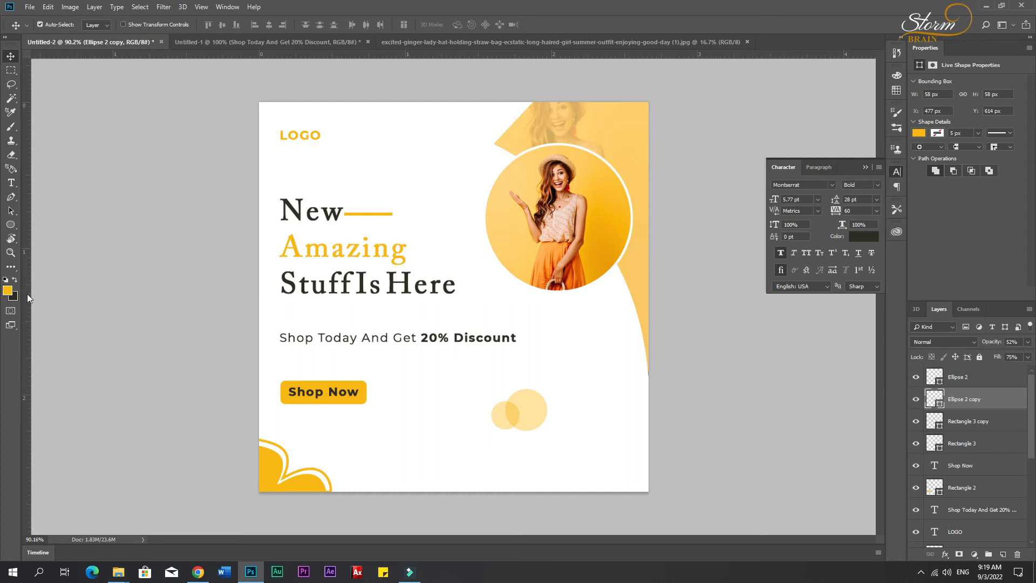
Turn the small circle into a ring with no fill and a golden 5 px stroke, and adjust its opacity.
click(11, 225)
click(99, 24)
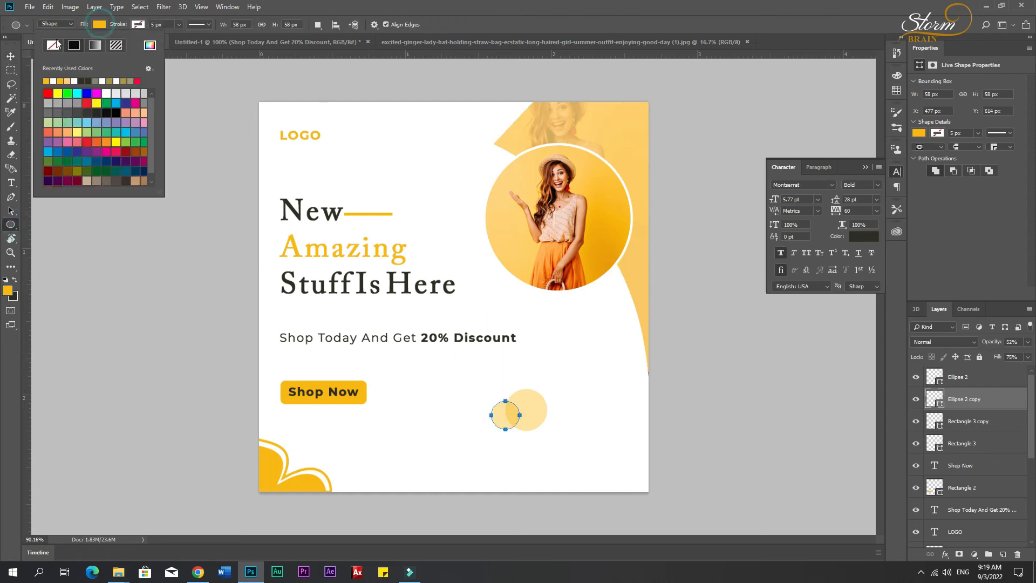
click(52, 45)
click(138, 24)
click(85, 81)
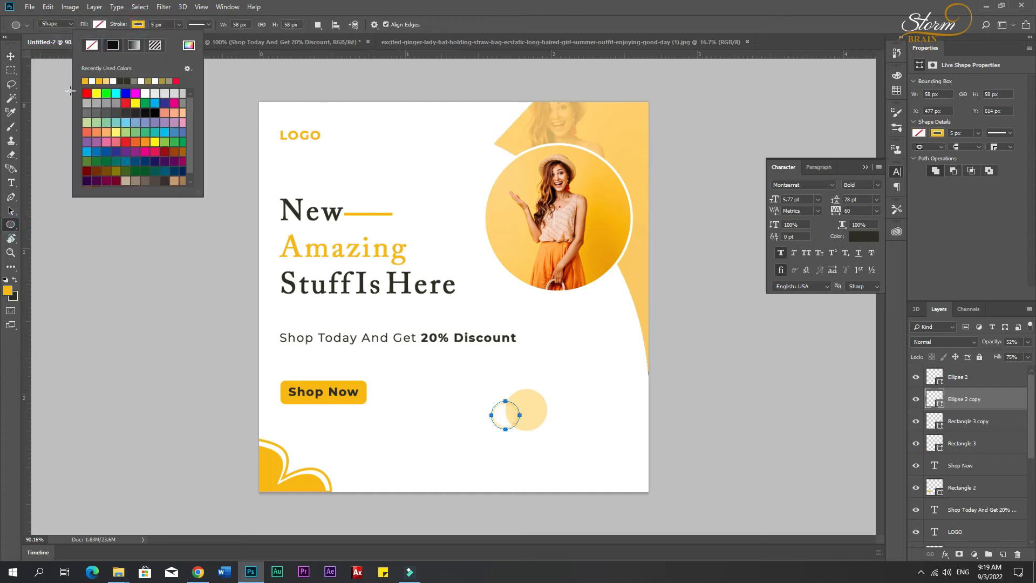
click(10, 56)
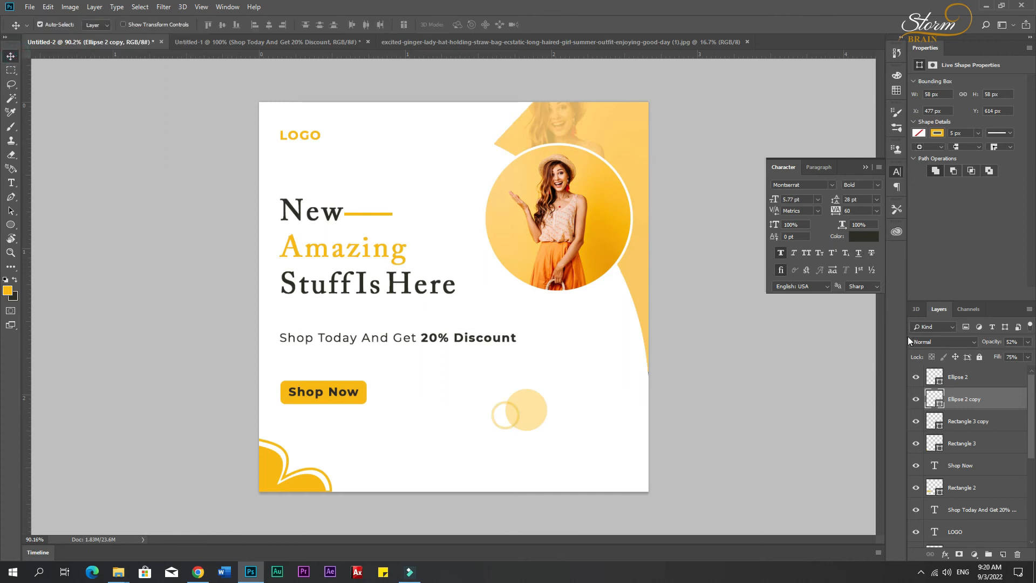
drag(990, 342, 1000, 344)
click(735, 388)
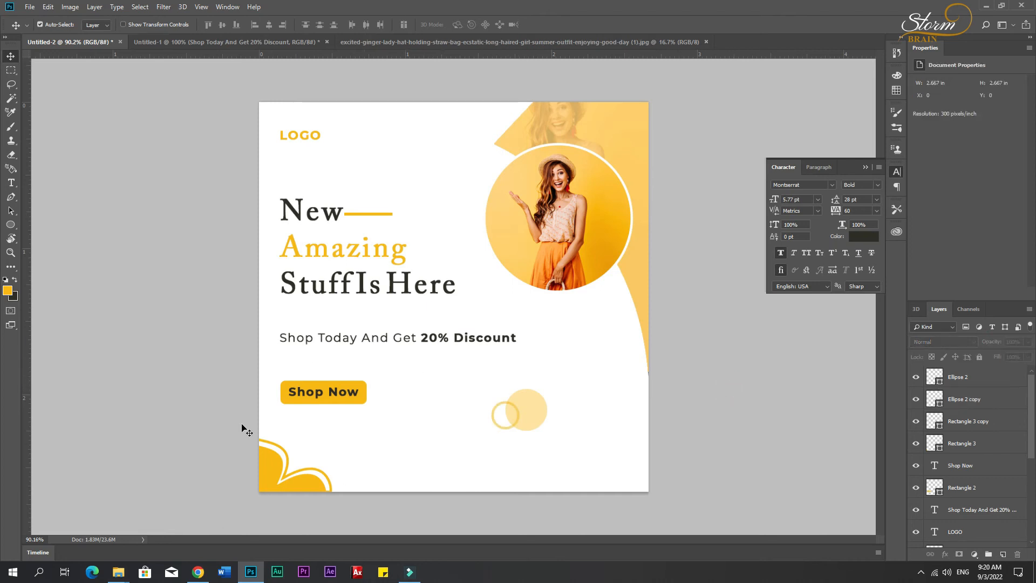
key(t)
click(482, 472)
text(www.yourwebsite.com)
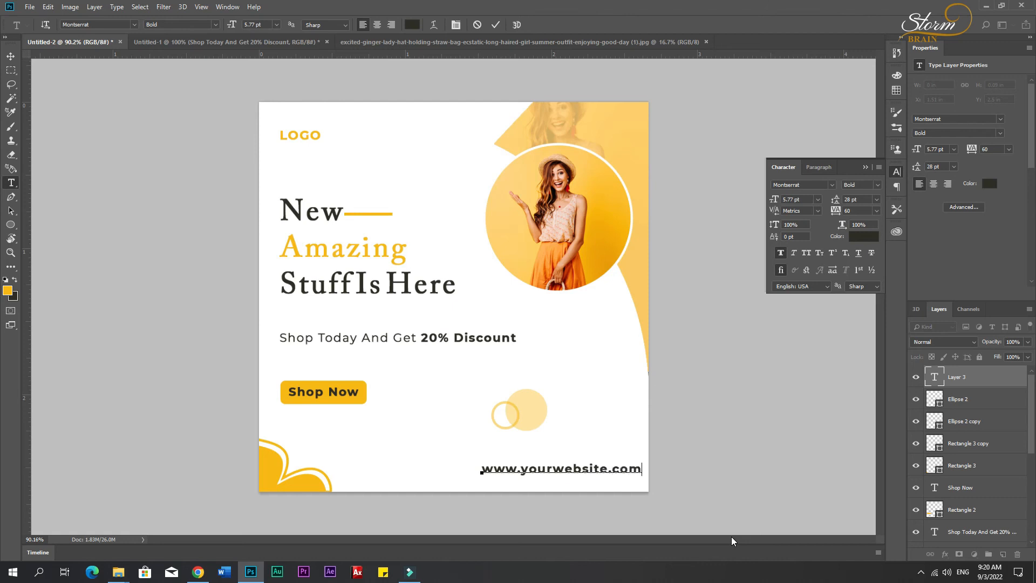
Set the website text to Montserrat Regular and move it left and slightly down, to about X 1.2 in, Y 2.5 in.
key(ctrl+a)
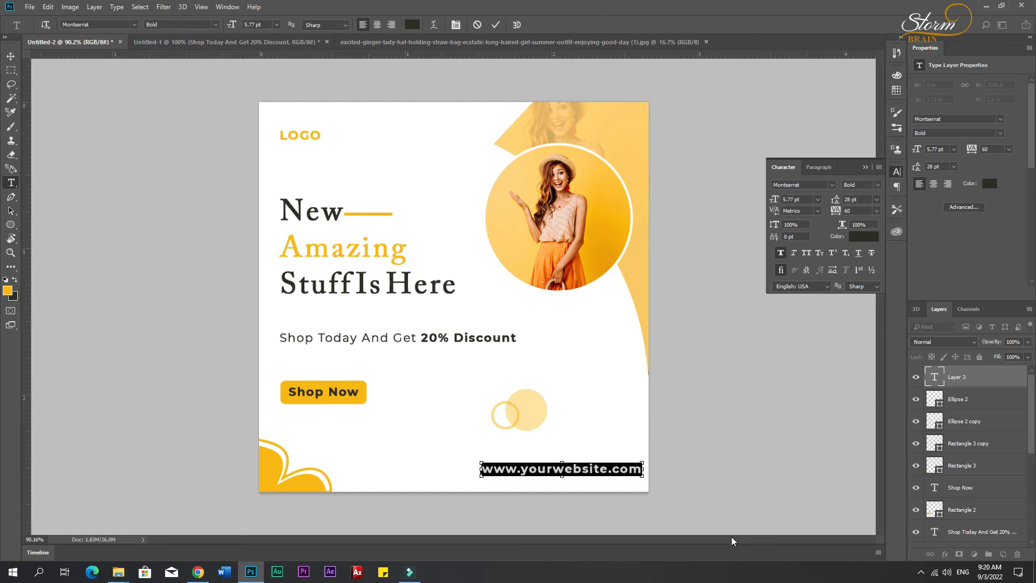
click(832, 186)
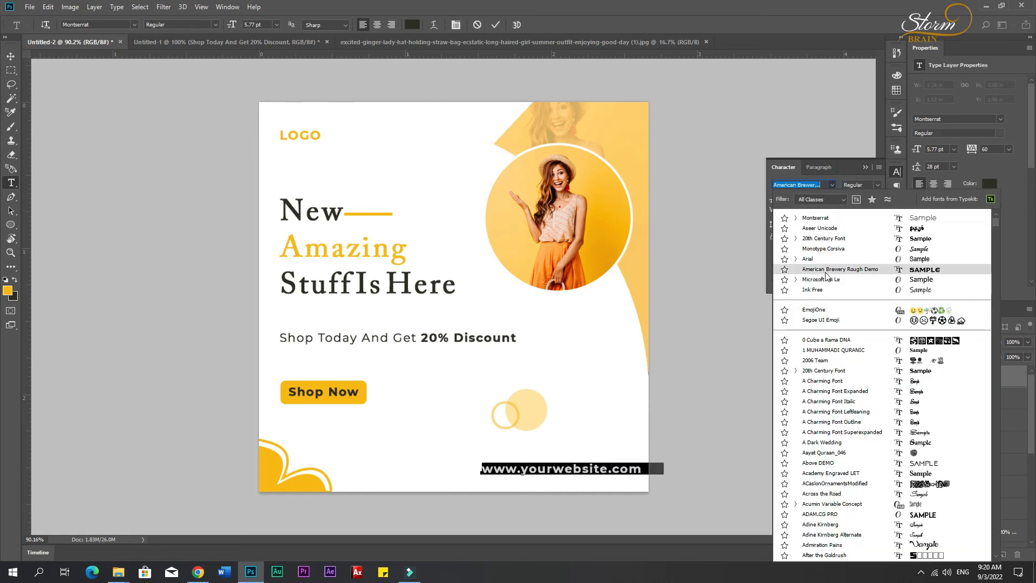
click(882, 184)
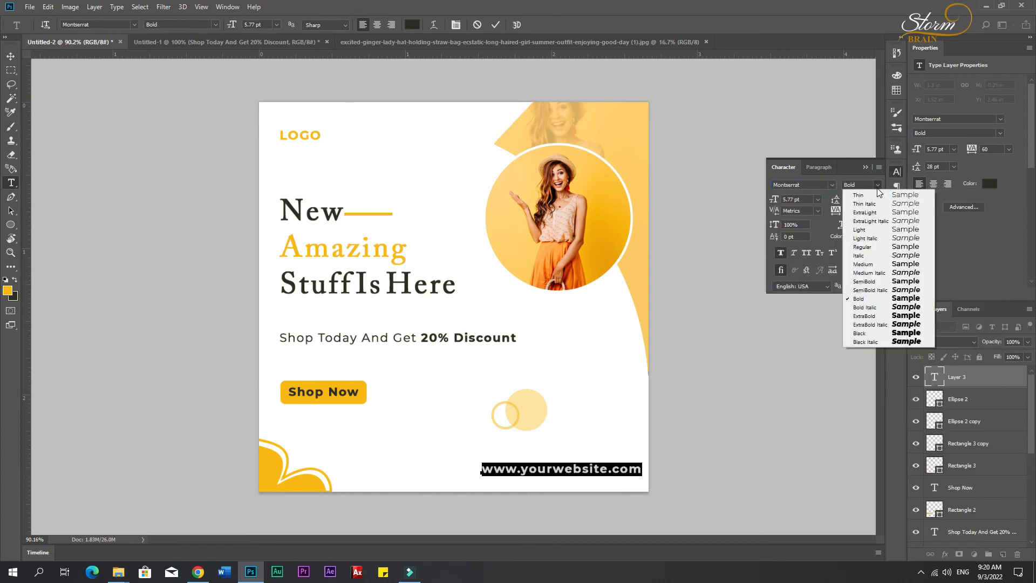
click(870, 248)
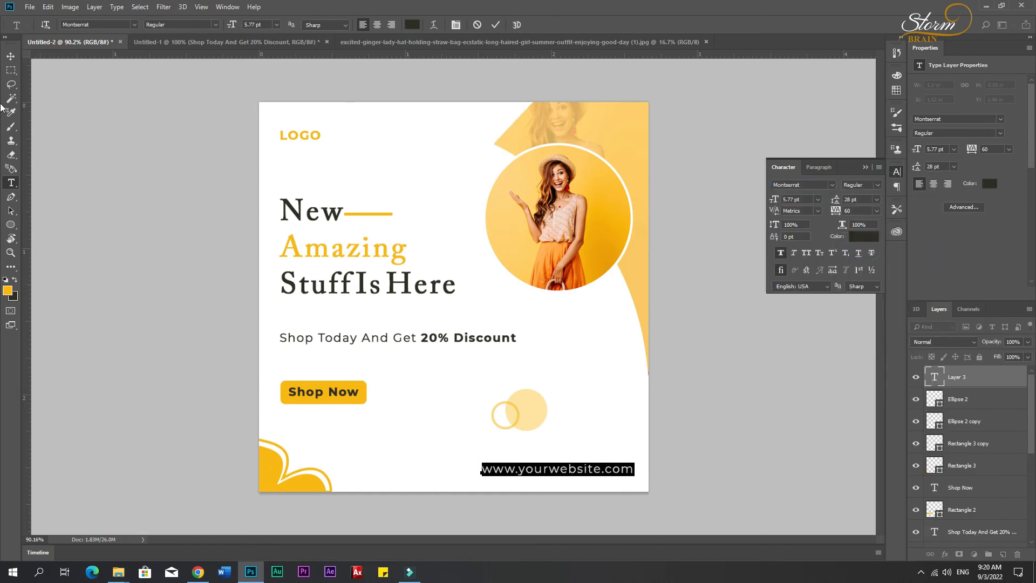
click(10, 56)
drag(561, 476, 511, 478)
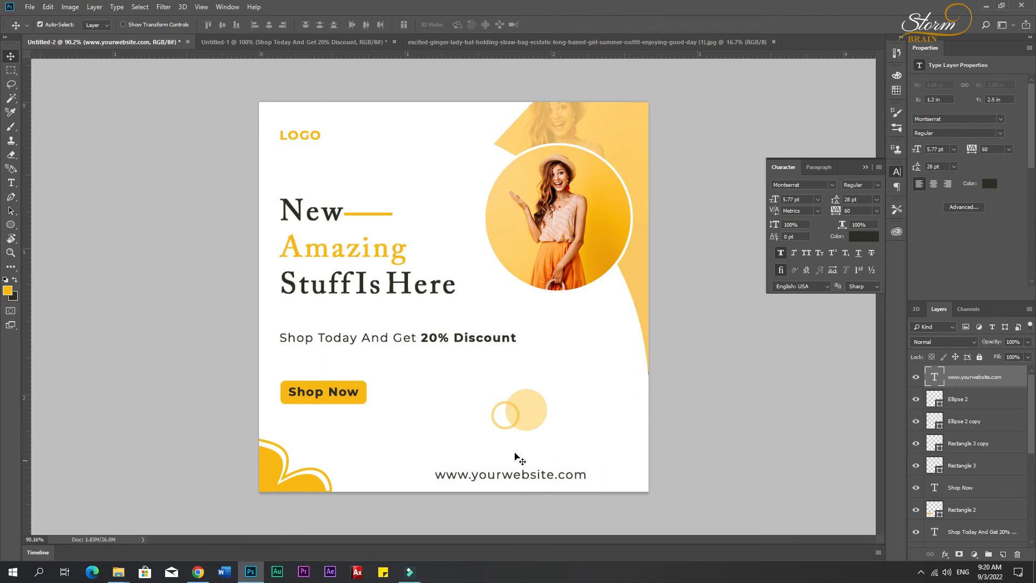
Draw a golden globe custom shape about 36 px wide just above the start of the website text.
click(11, 225)
click(60, 276)
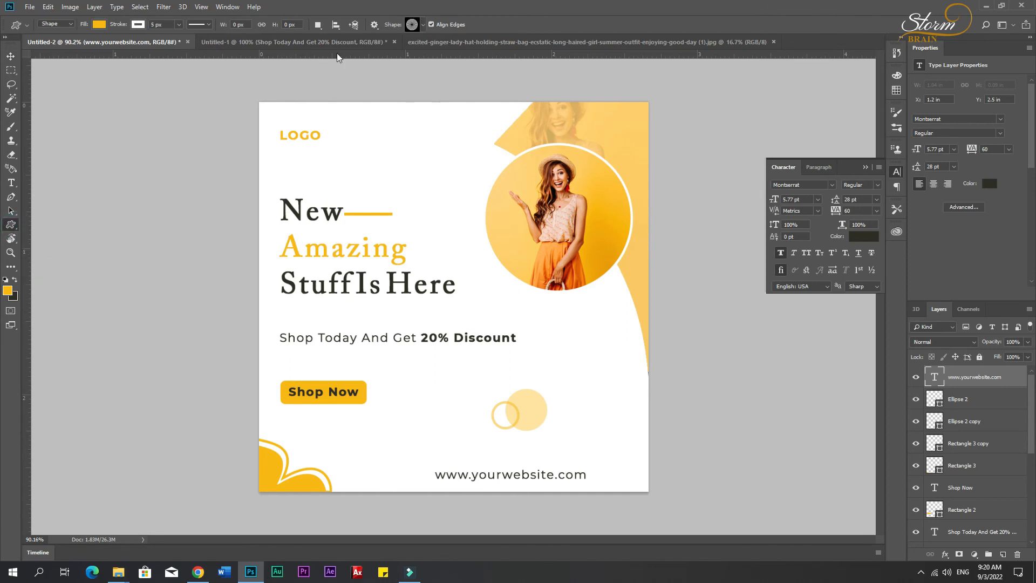
click(424, 25)
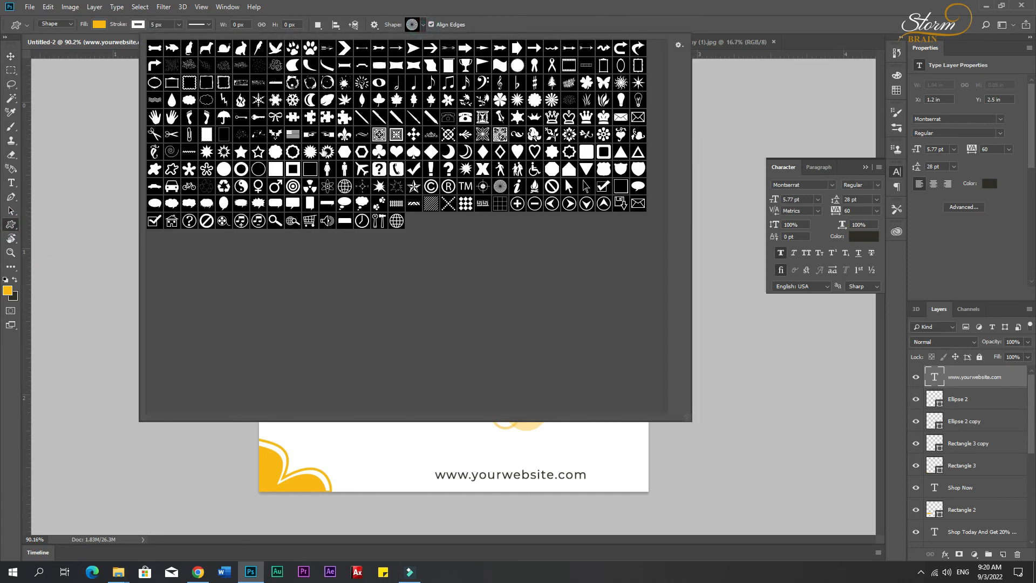
click(397, 221)
drag(432, 449, 458, 459)
click(10, 55)
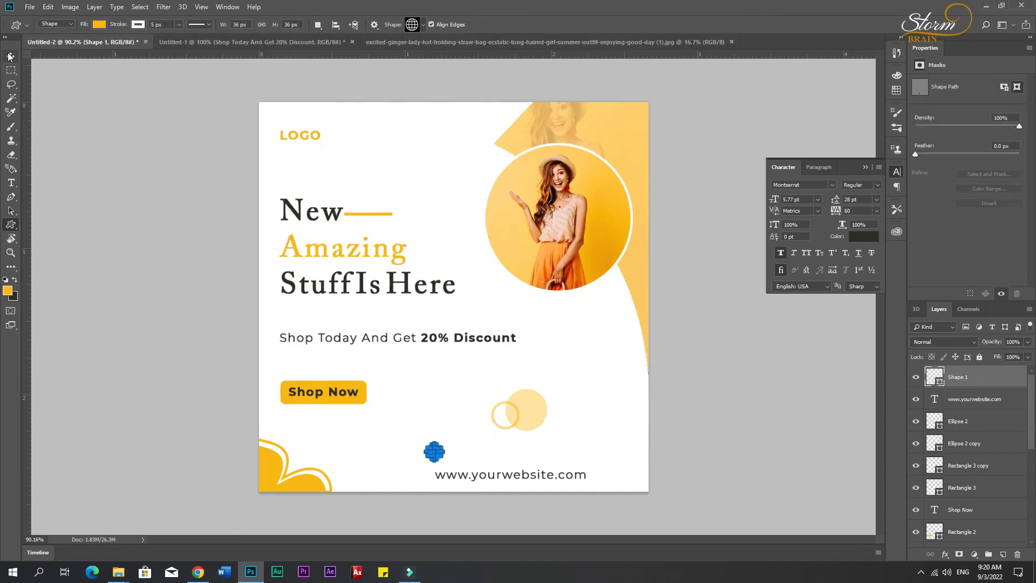
Keep the globe's fill color at fcb600 and remove its stroke.
double_click(950, 385)
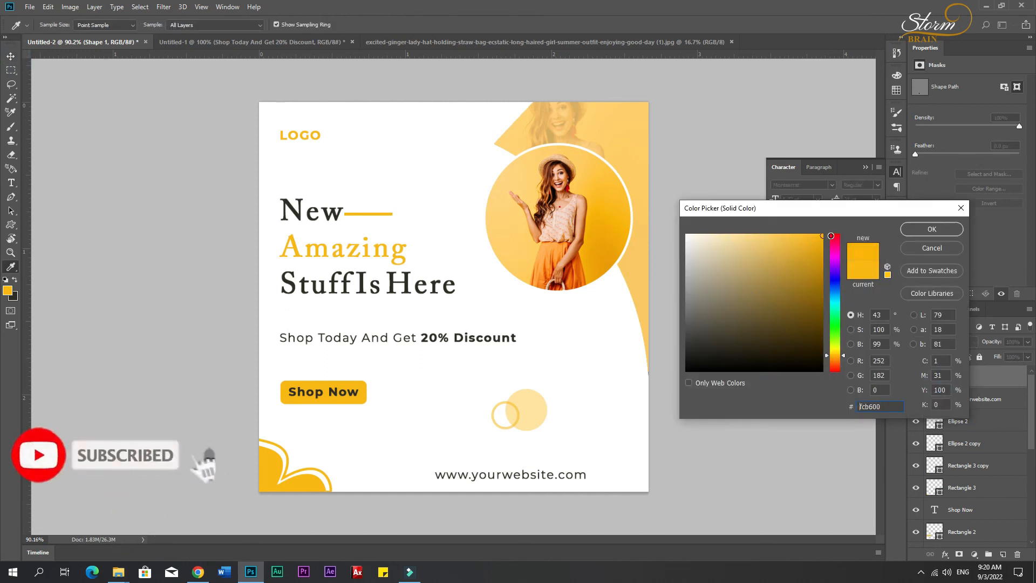
click(932, 229)
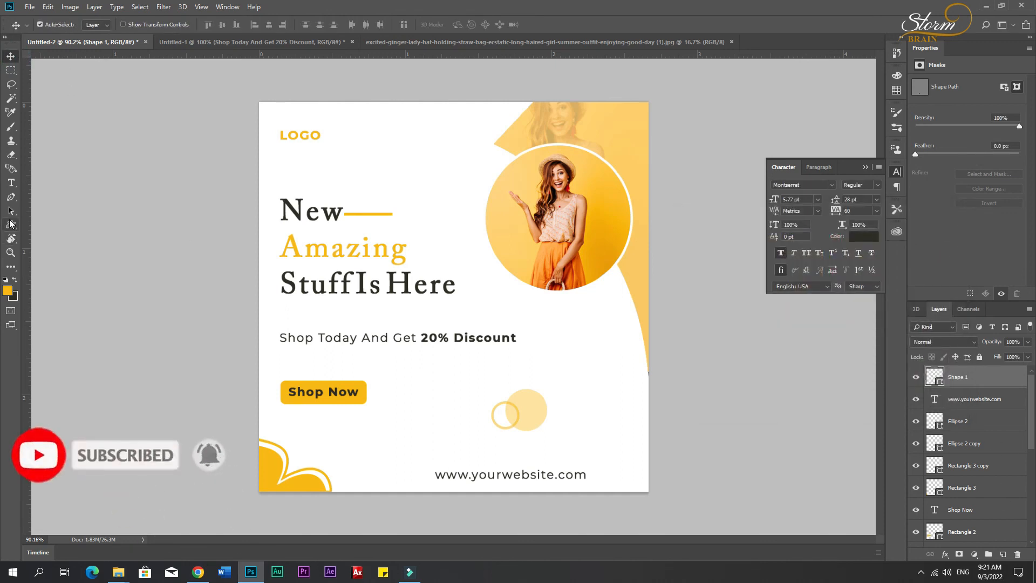
click(11, 224)
click(140, 26)
click(91, 46)
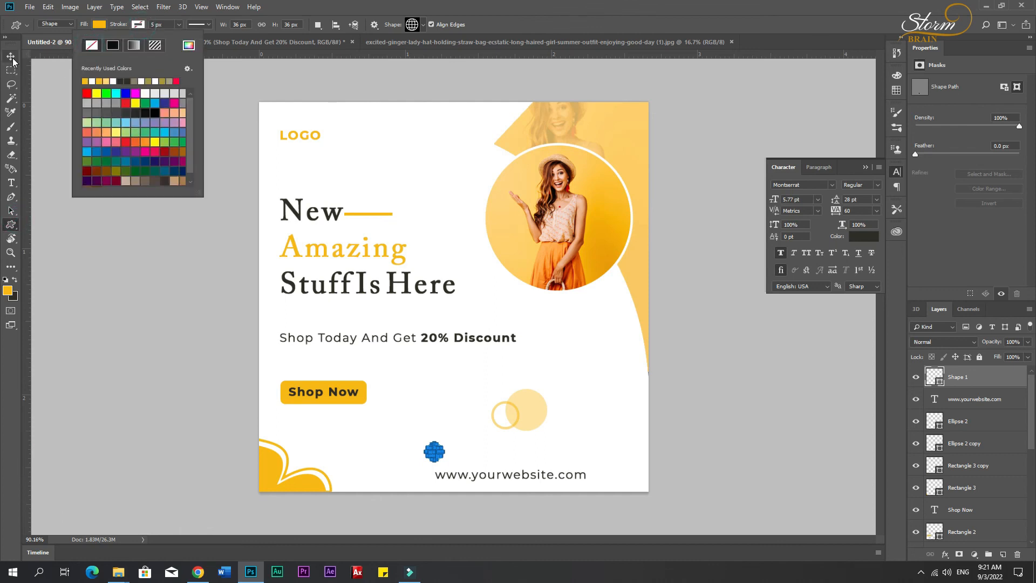
click(12, 58)
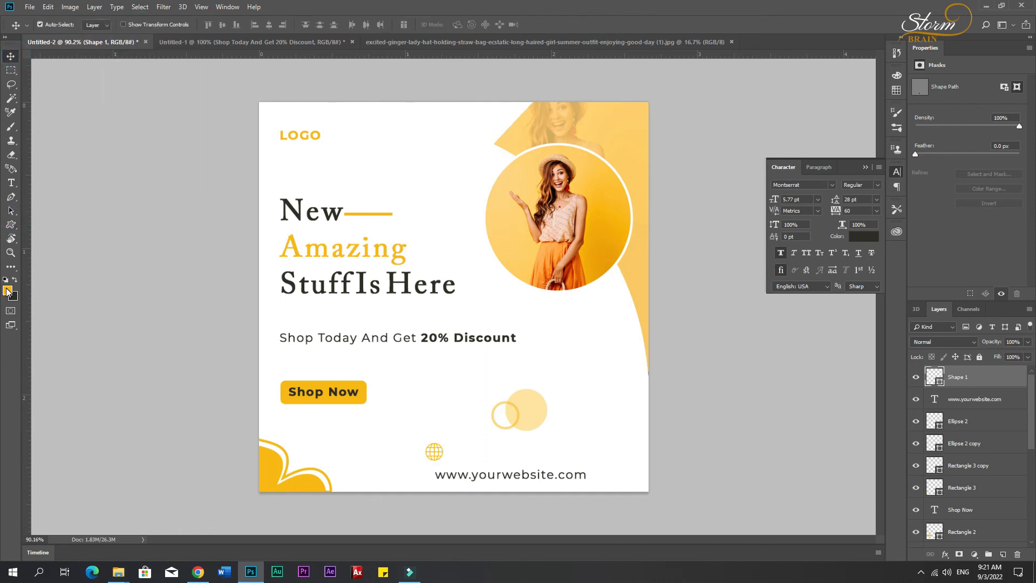
click(11, 224)
click(46, 249)
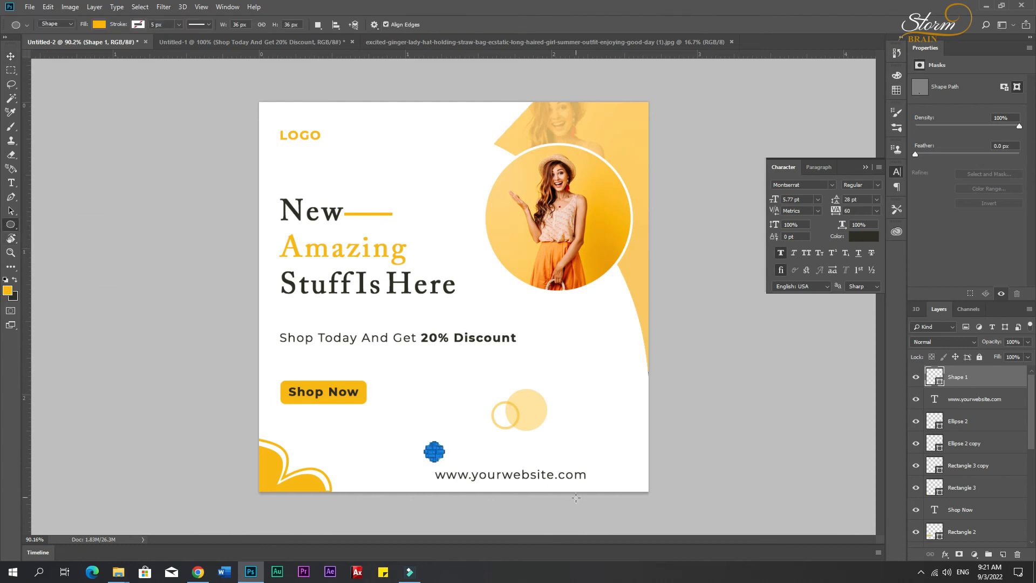
drag(595, 462, 617, 484)
click(14, 61)
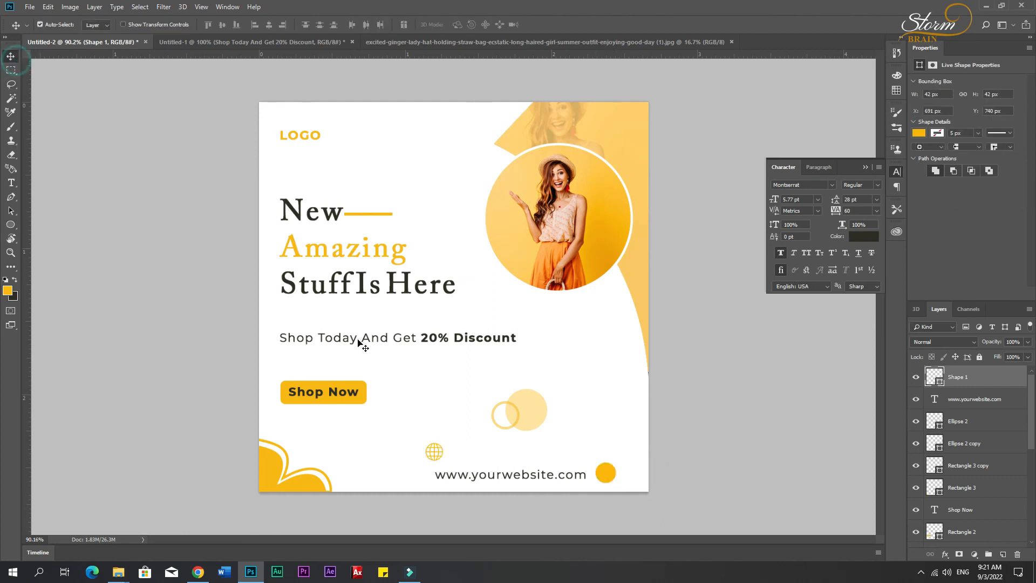
click(463, 457)
scroll(464, 459, up, 5)
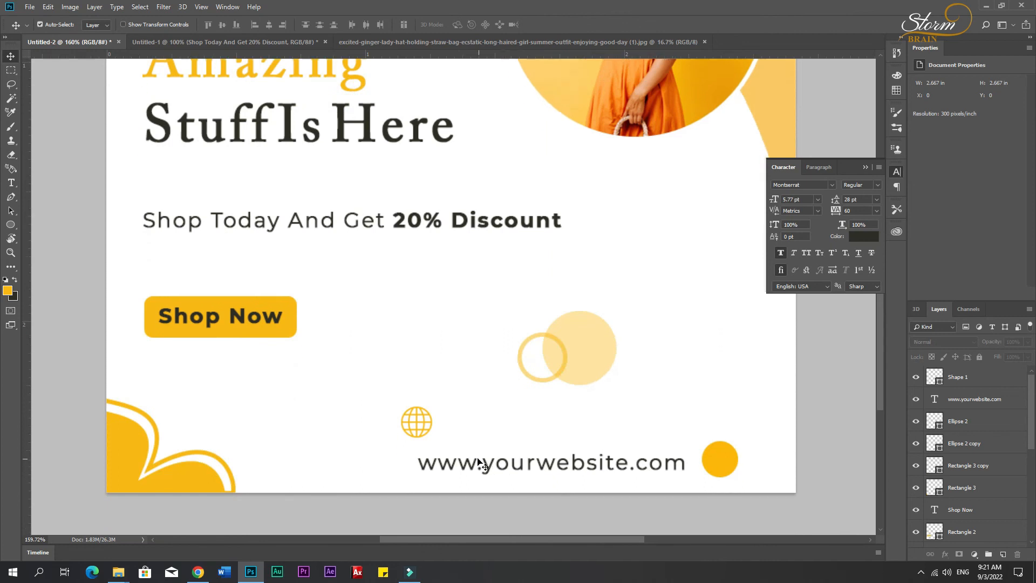
drag(422, 429, 453, 426)
key(ctrl+z)
key(ctrl+alt+z)
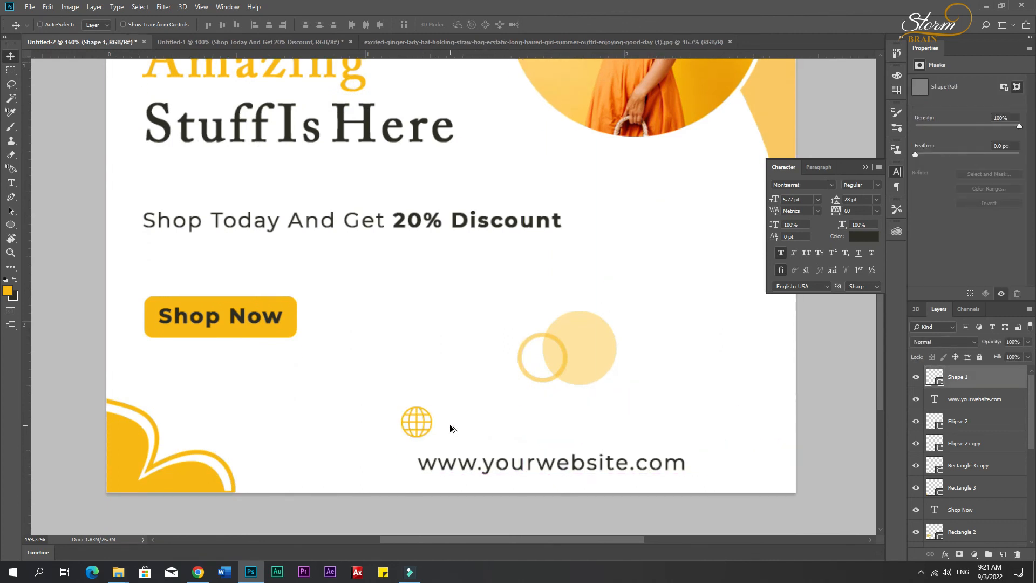
On a new layer, draw a golden circle about 44 px wide after the end of the website text, with no stroke.
click(1003, 554)
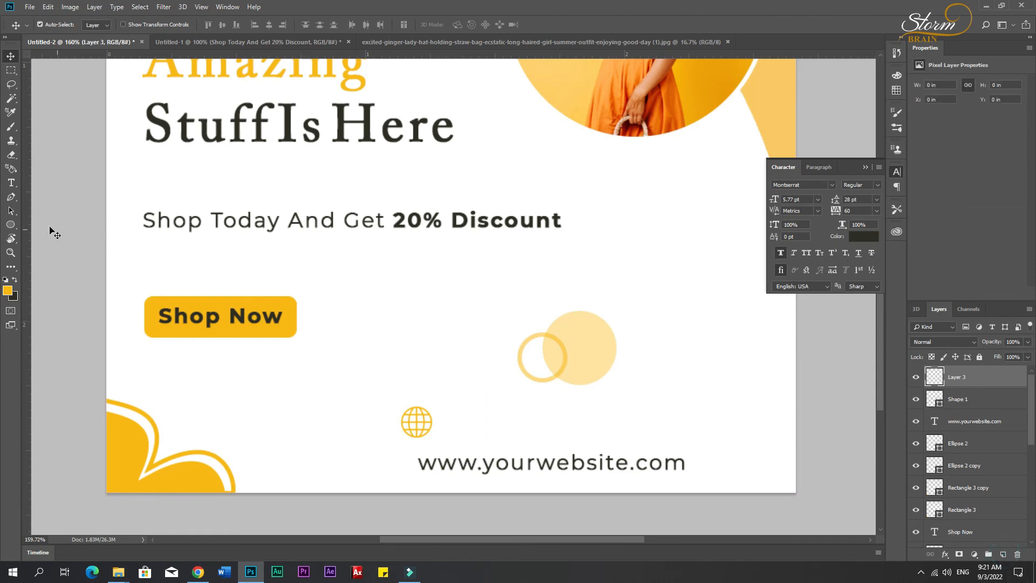
click(10, 224)
drag(701, 440, 749, 481)
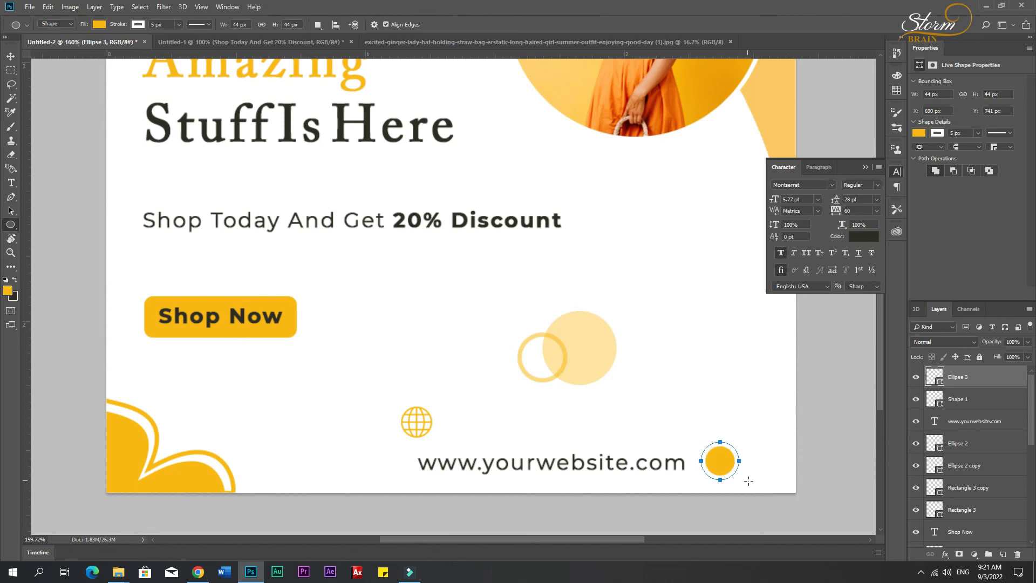
click(138, 24)
click(88, 44)
click(10, 55)
Place the globe over the golden circle with its layer on top, and recolor it white (ffffff).
drag(425, 426, 726, 461)
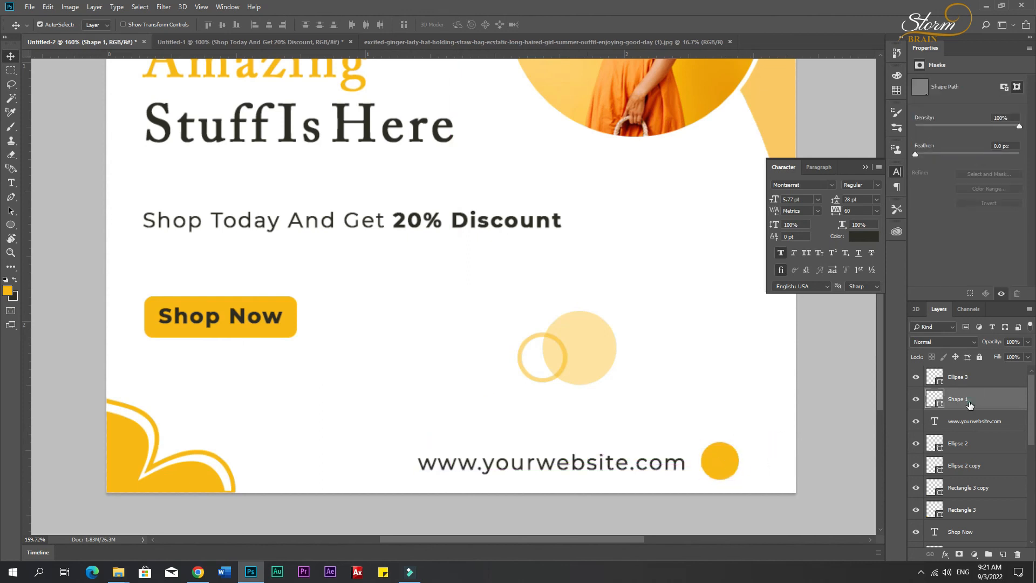
double_click(939, 394)
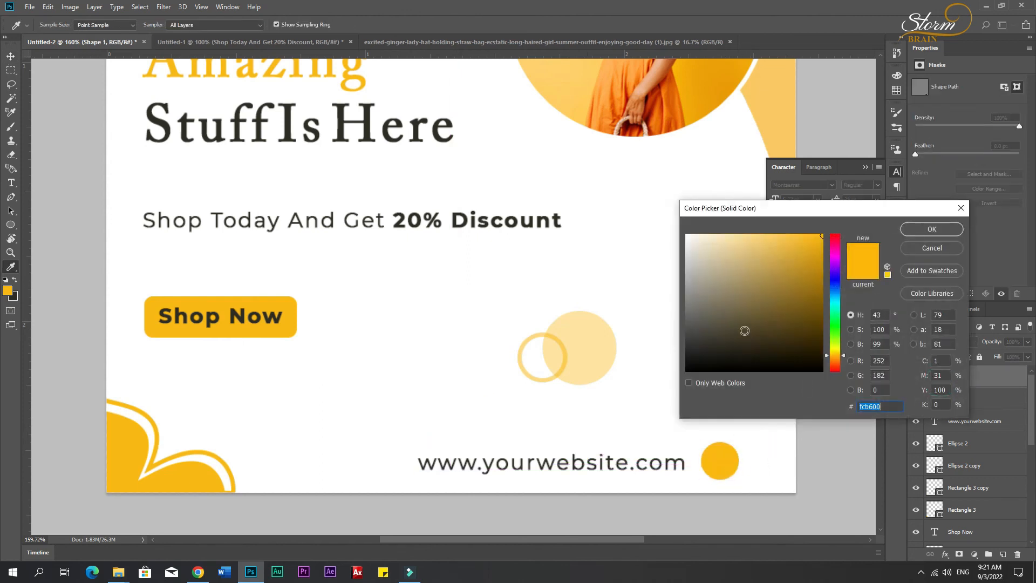
text(ffffff)
click(927, 230)
Scale the white globe down slightly and center it horizontally with the golden circle.
key(ctrl+t)
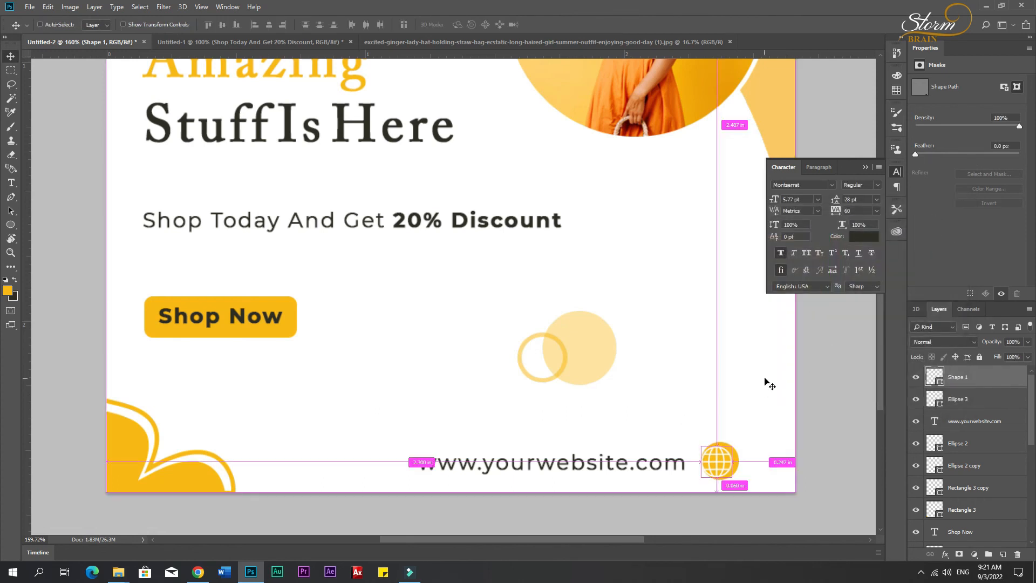
drag(703, 473, 704, 476)
key(Return)
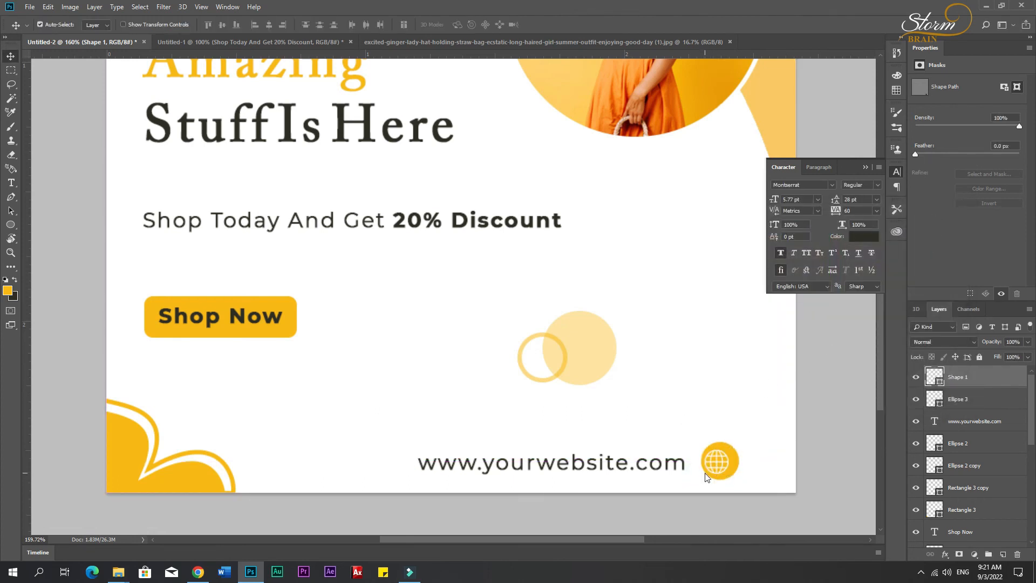
shift+click(966, 398)
click(268, 24)
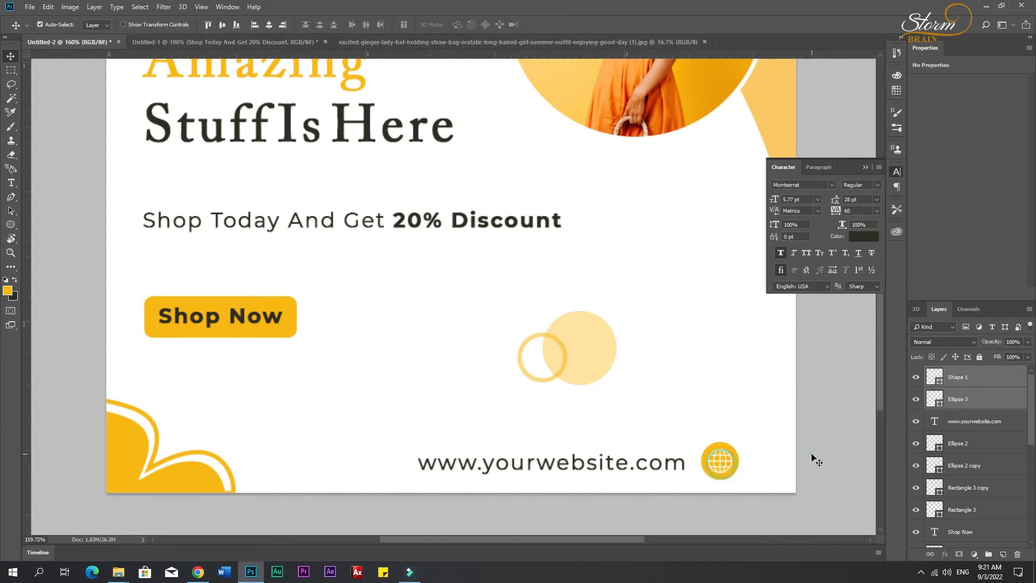
Enlarge the white globe to 125%, about 0.117 in wide, so it nearly fills the golden circle.
click(723, 463)
key(ctrl+t)
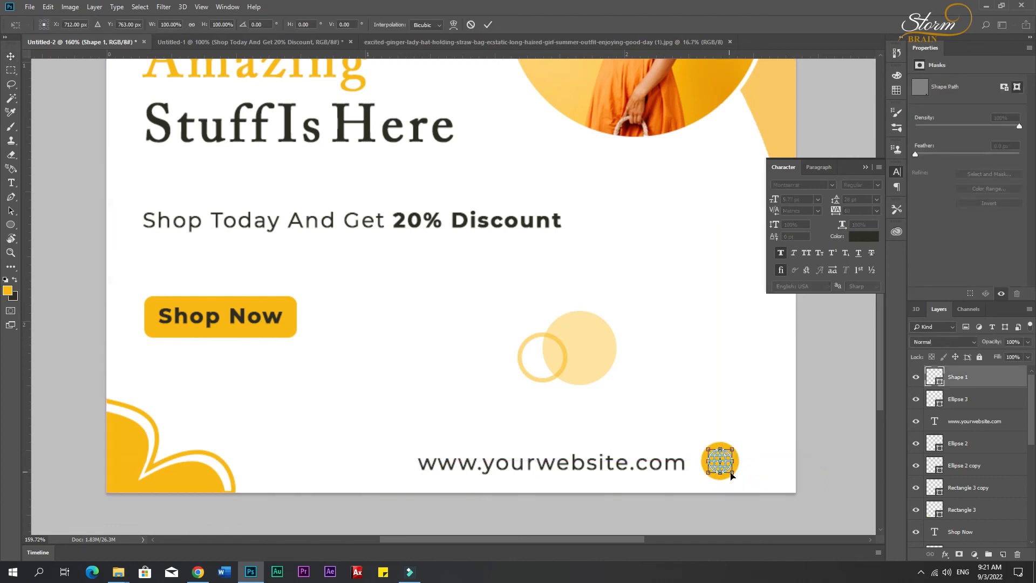
drag(732, 473, 736, 476)
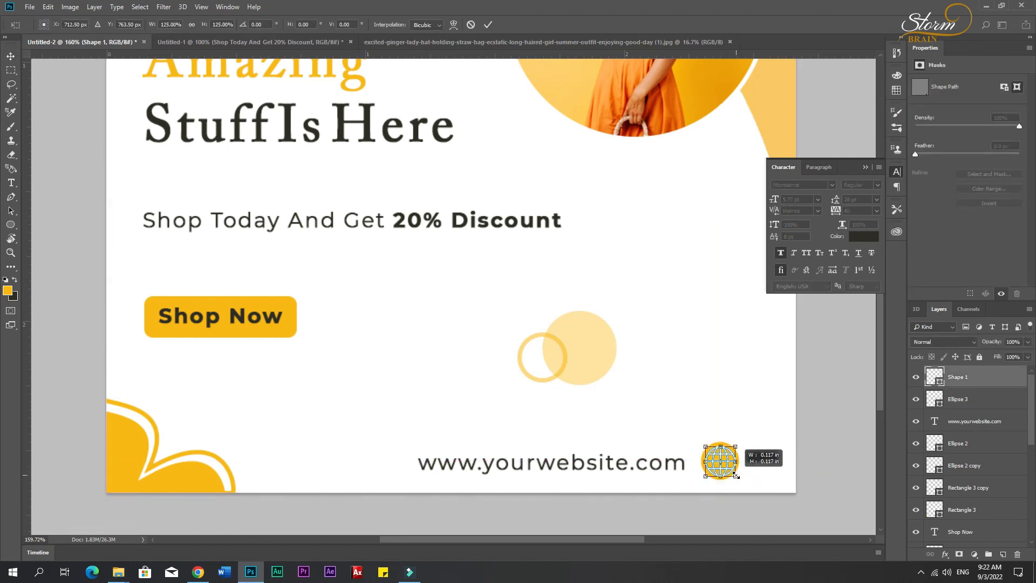
key(Return)
click(767, 465)
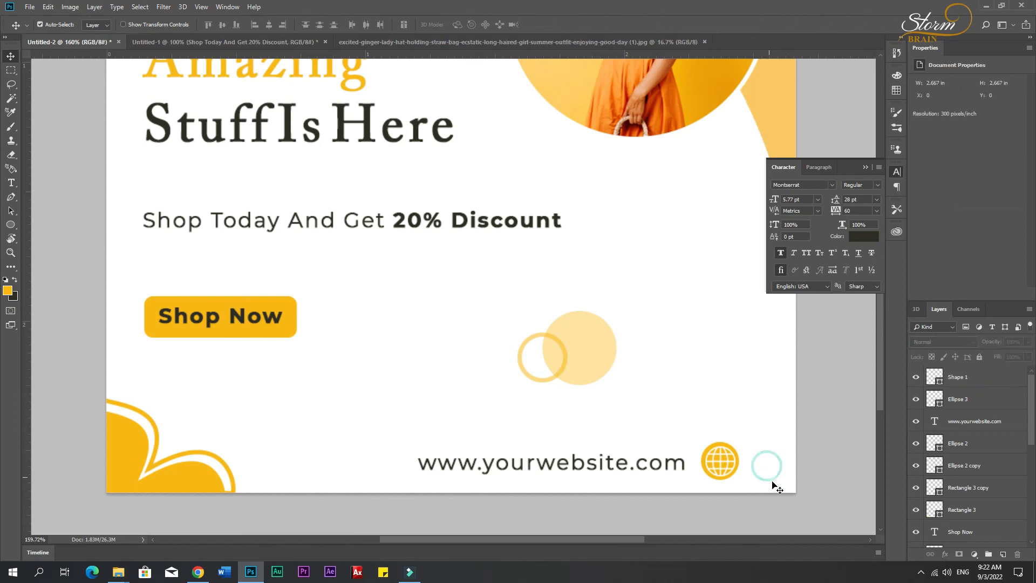
Center the globe and the golden circle horizontally with each other, and move both slightly down and right.
click(968, 403)
ctrl+click(964, 377)
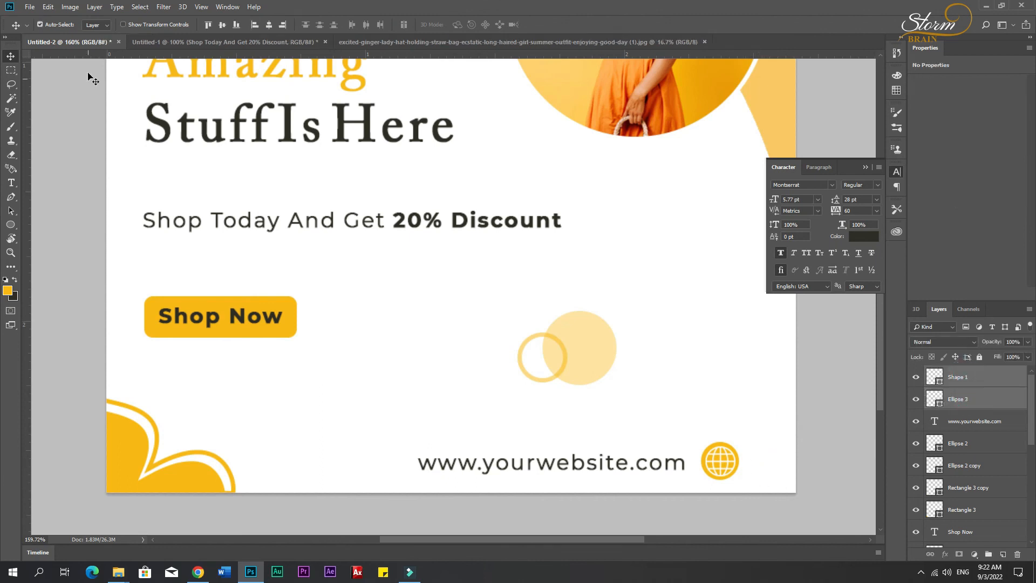
click(268, 24)
drag(717, 464, 719, 468)
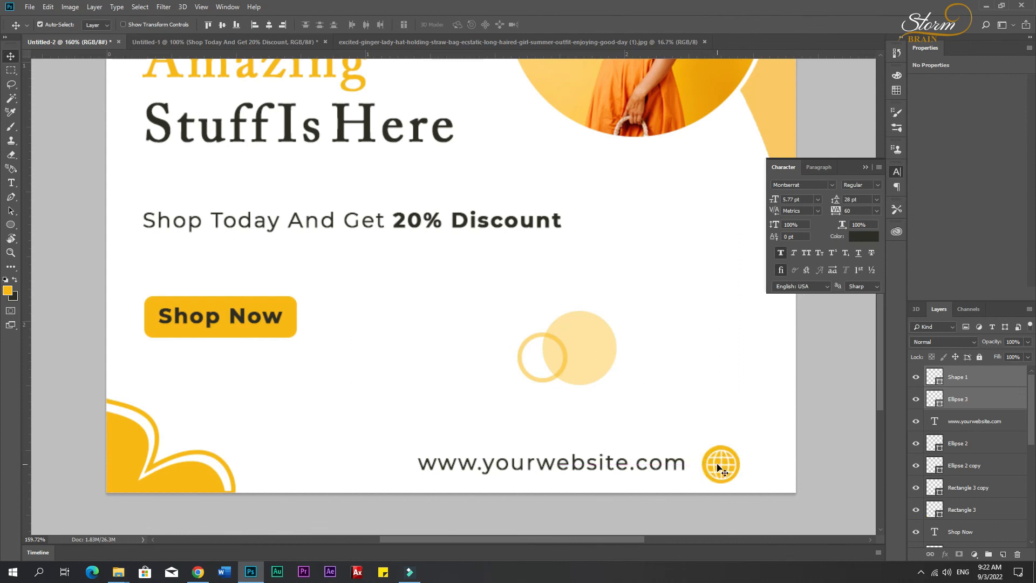
Move the website text together with the globe and its circle slightly up from the canvas's lower edge.
shift+click(657, 461)
key(Up)
key(Up)
key(Up)
key(Up)
key(Up)
key(Up)
key(Up)
key(Up)
key(Up)
key(Up)
key(Up)
key(Up)
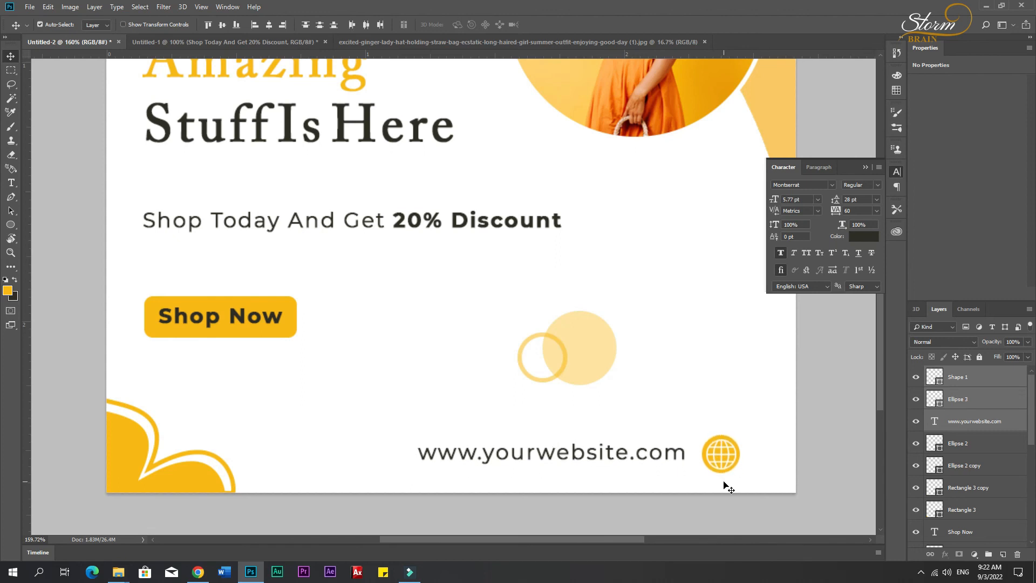
Move the globe and its circle slightly left, closer to the website text.
click(993, 398)
shift+click(991, 378)
key(Left)
key(Left)
key(Left)
key(Left)
key(Left)
key(Left)
click(829, 453)
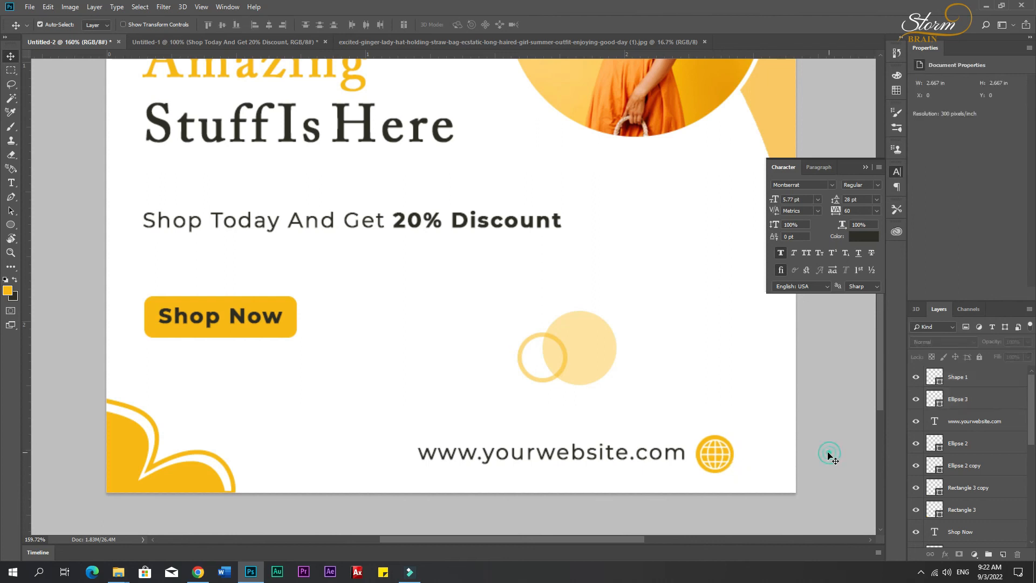
scroll(543, 447, down, 4)
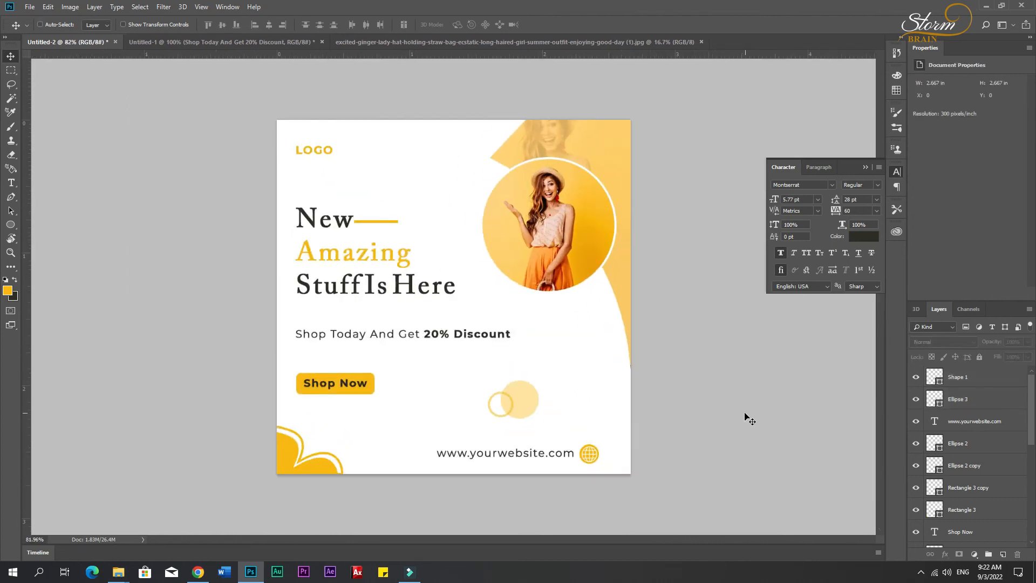
scroll(750, 419, down, 1)
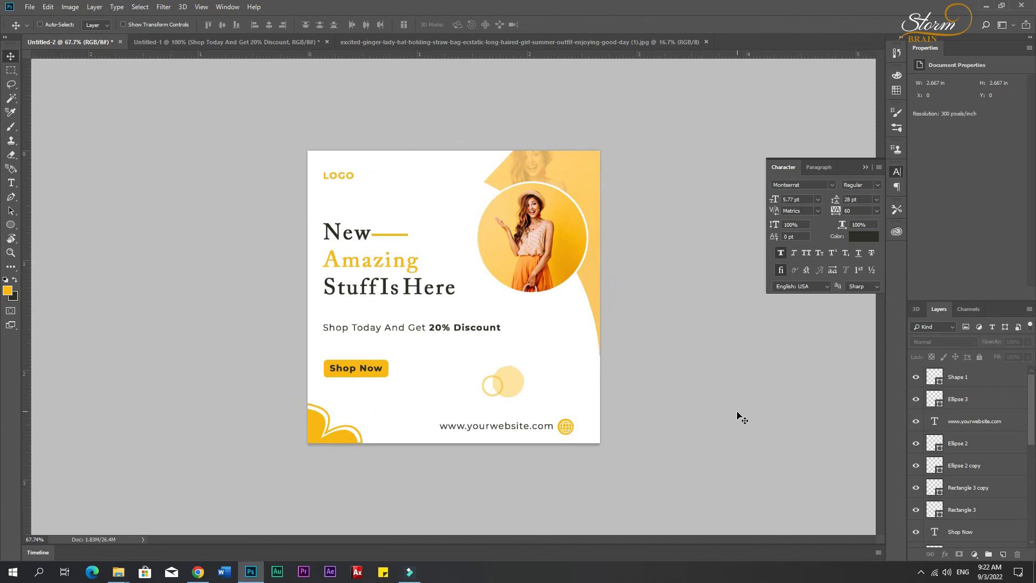